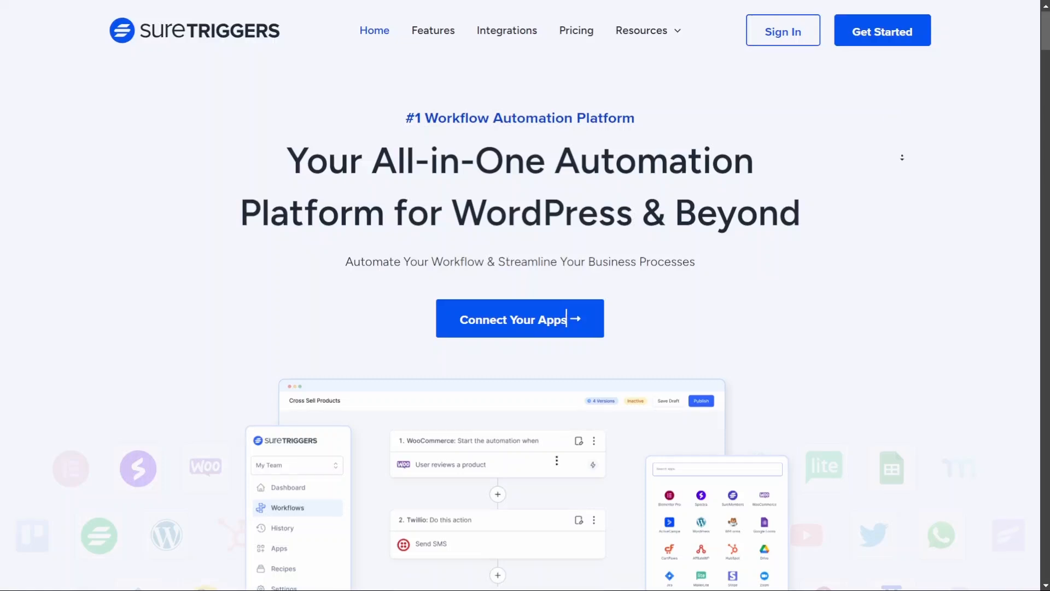
Step: Scroll through the SureTriggers homepage sections, then switch to the login page tab
scroll(903, 181, "down", 7)
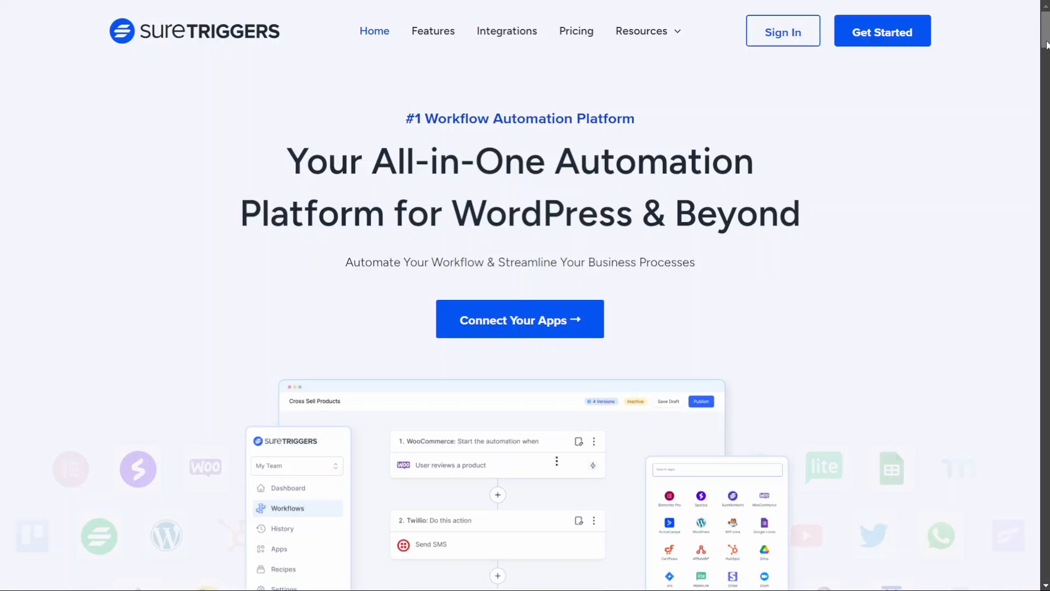
scroll(672, 321, "down", 5)
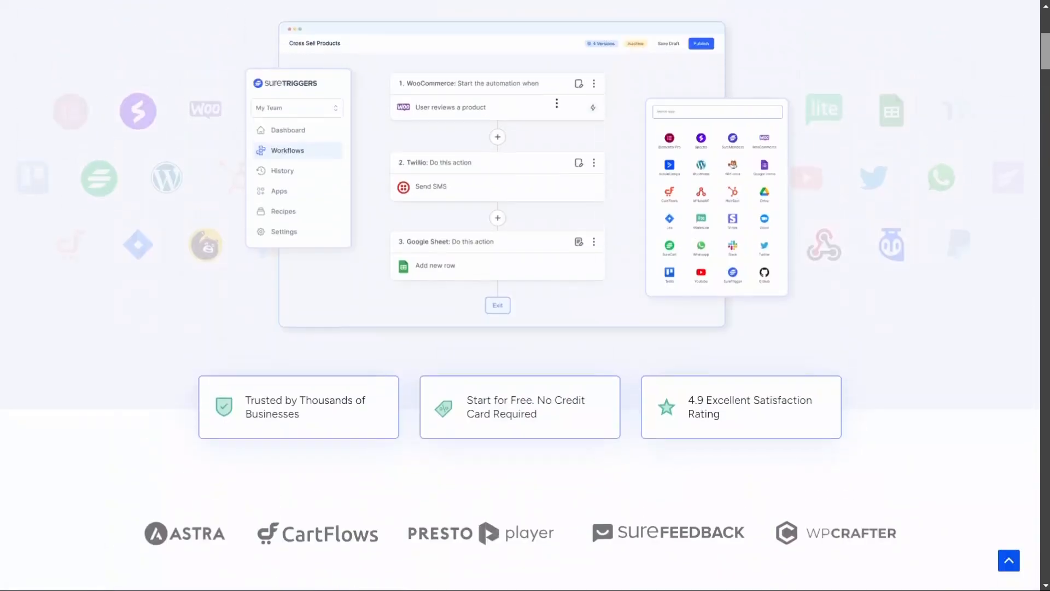
scroll(672, 321, "up", 2)
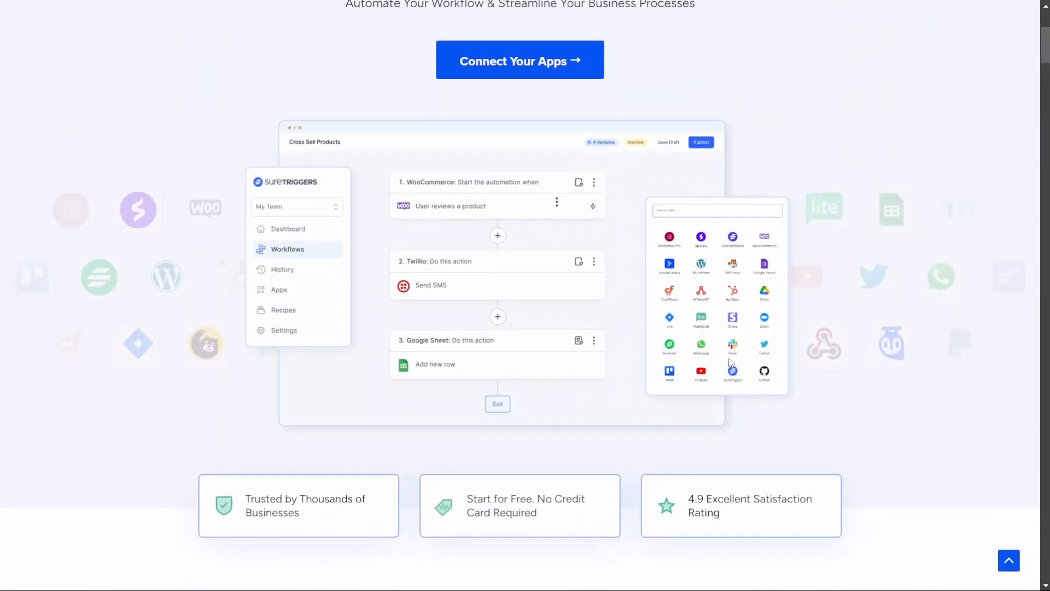
scroll(1030, 154, "down", 15)
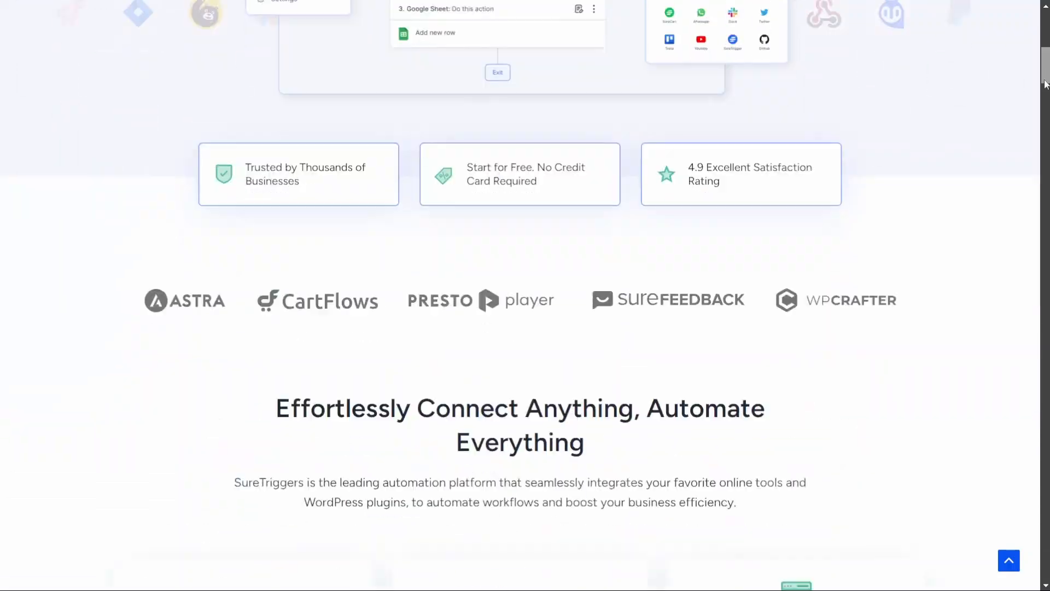
scroll(1031, 154, "up", 2)
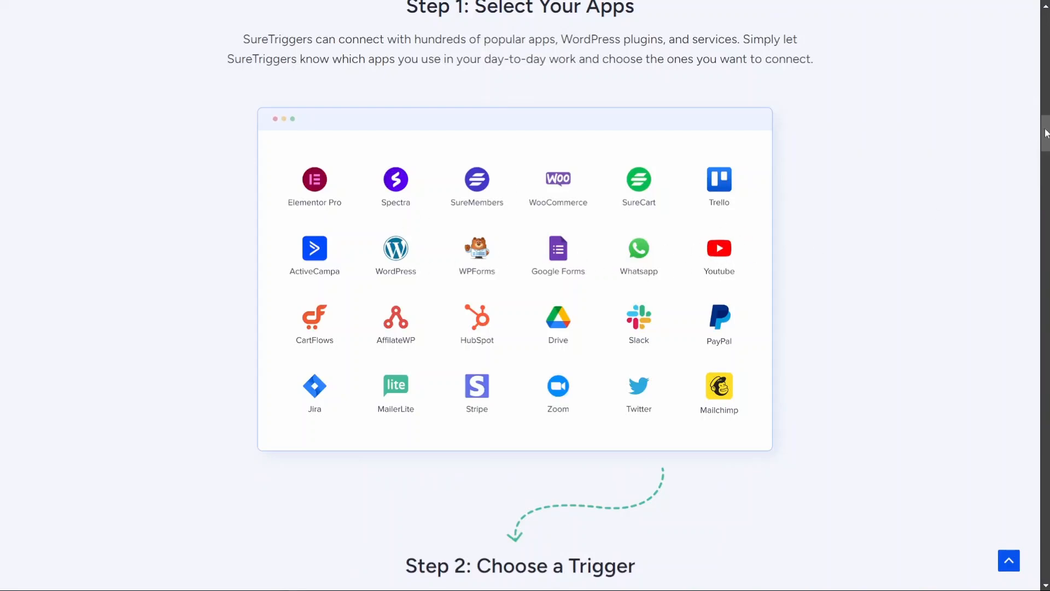
left_click_drag(1045, 131, 1048, 30)
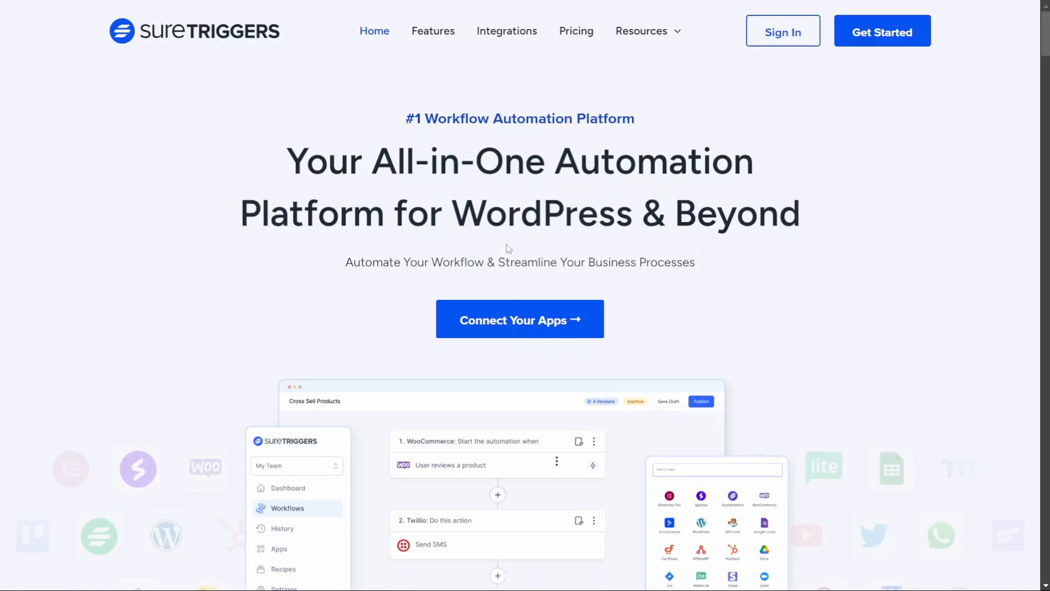
key("ctrl+Tab")
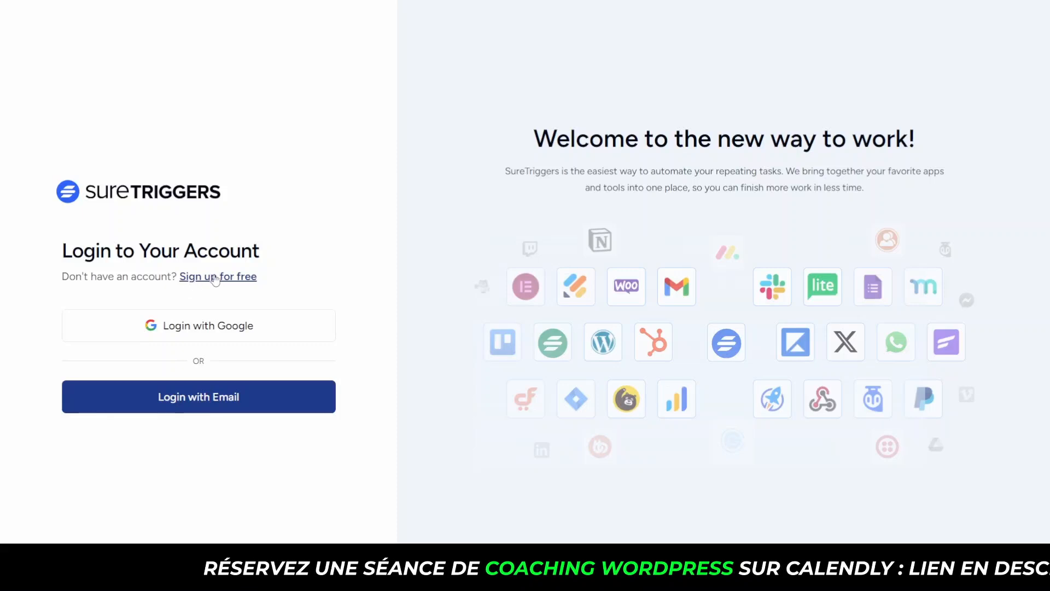
Step: Go from the sign-up form back to login and sign in with a Google account
left_click(193, 278)
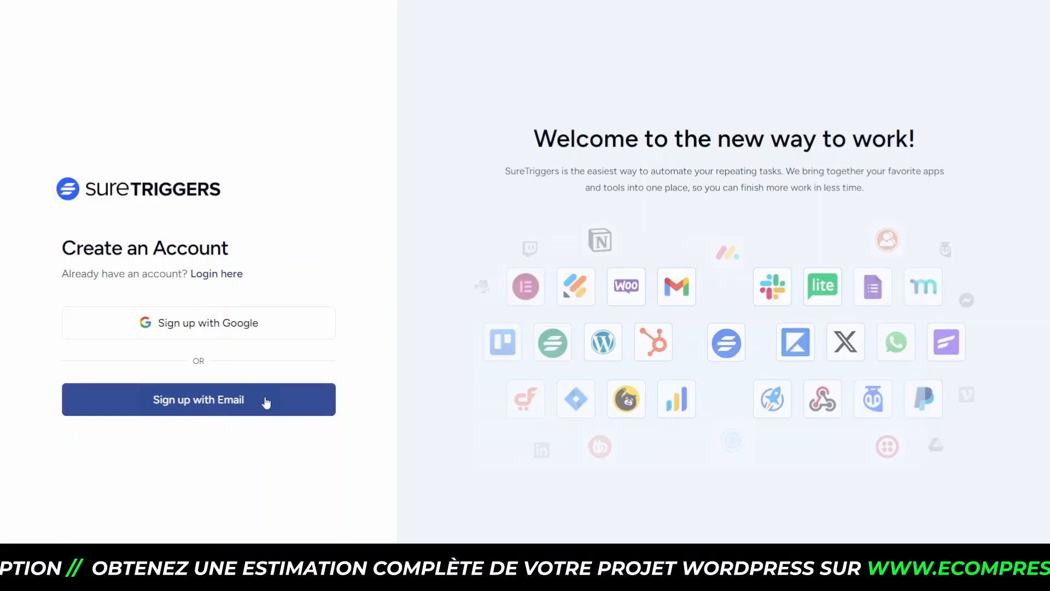
left_click(197, 278)
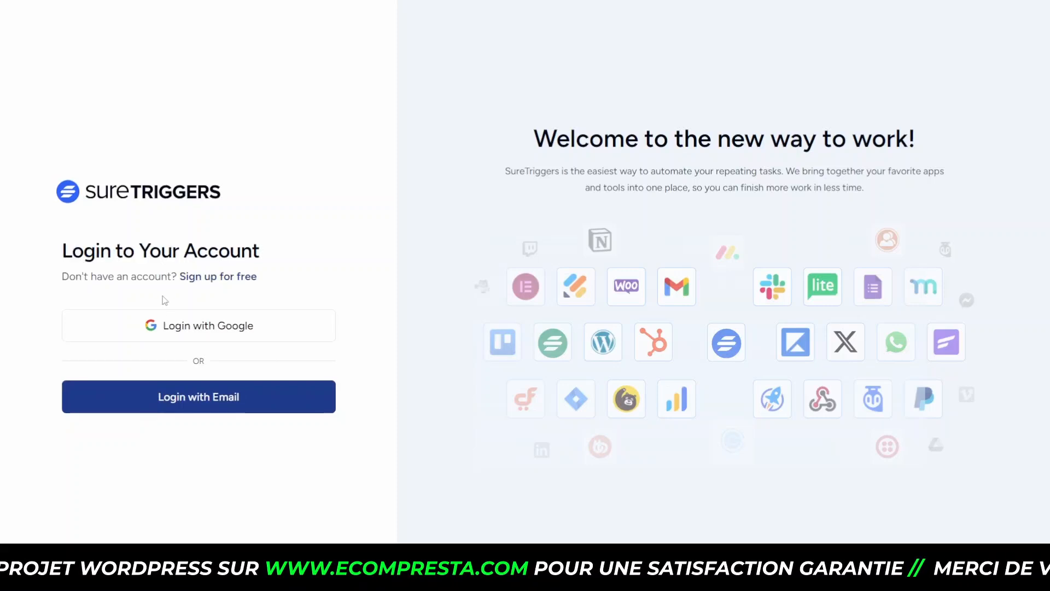
left_click(164, 330)
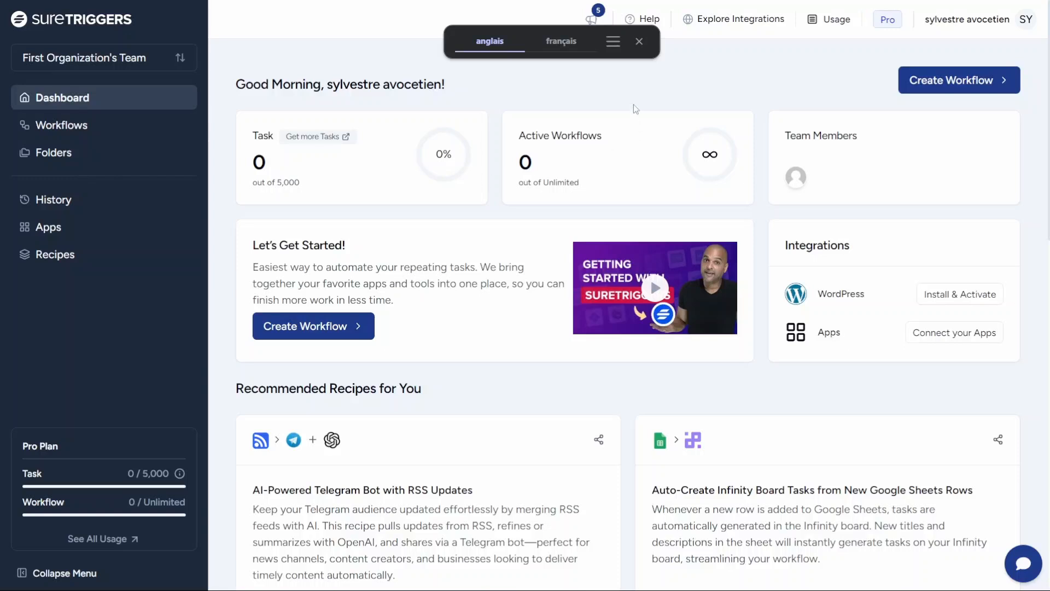
Step: Dismiss the translation bar, switch to the Gratuit organization, and view its Free plan usage
left_click(639, 42)
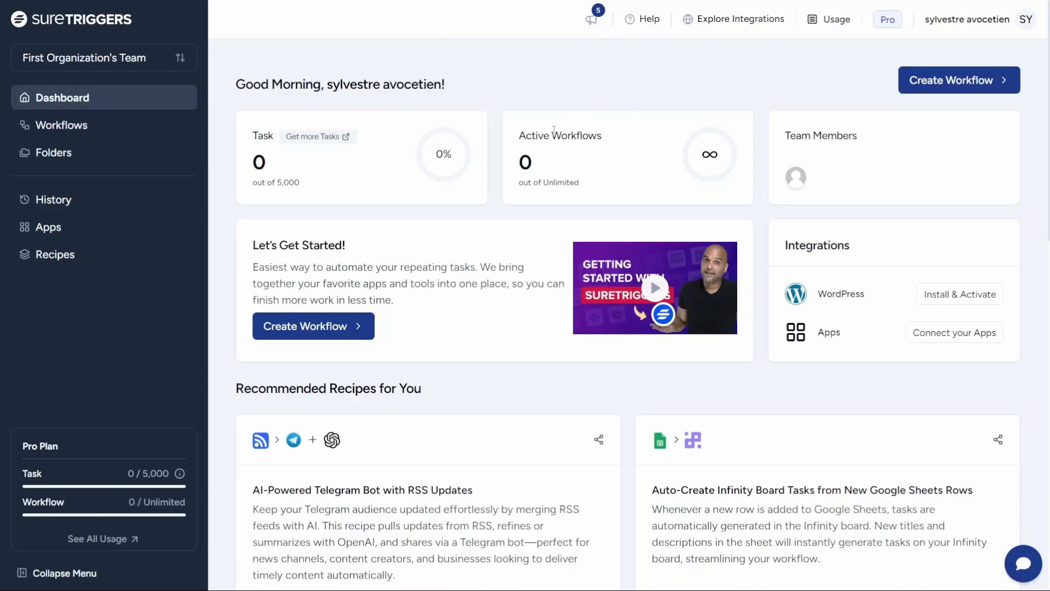
left_click(97, 58)
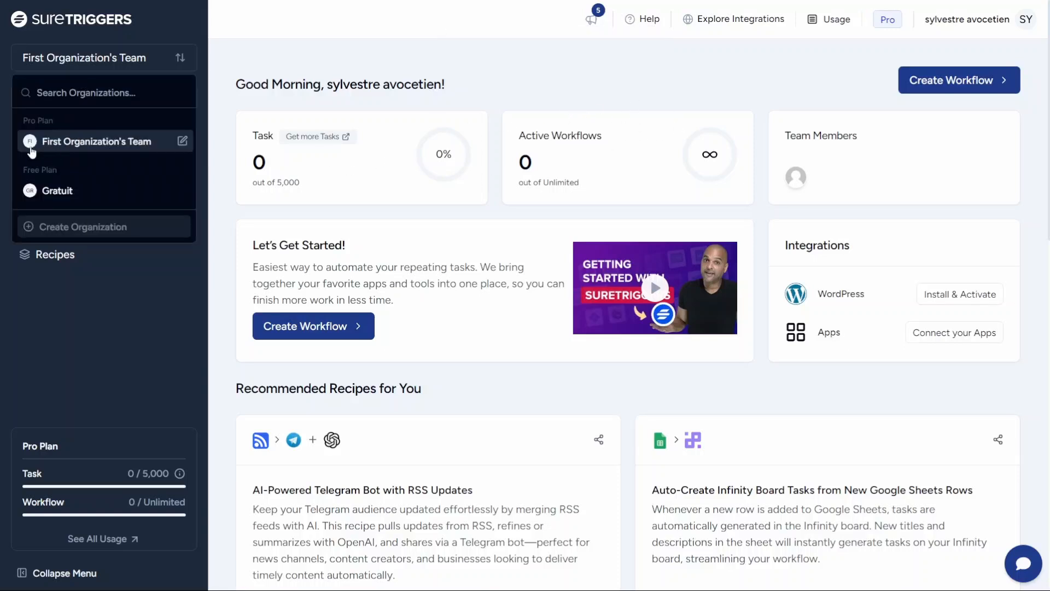
left_click(58, 197)
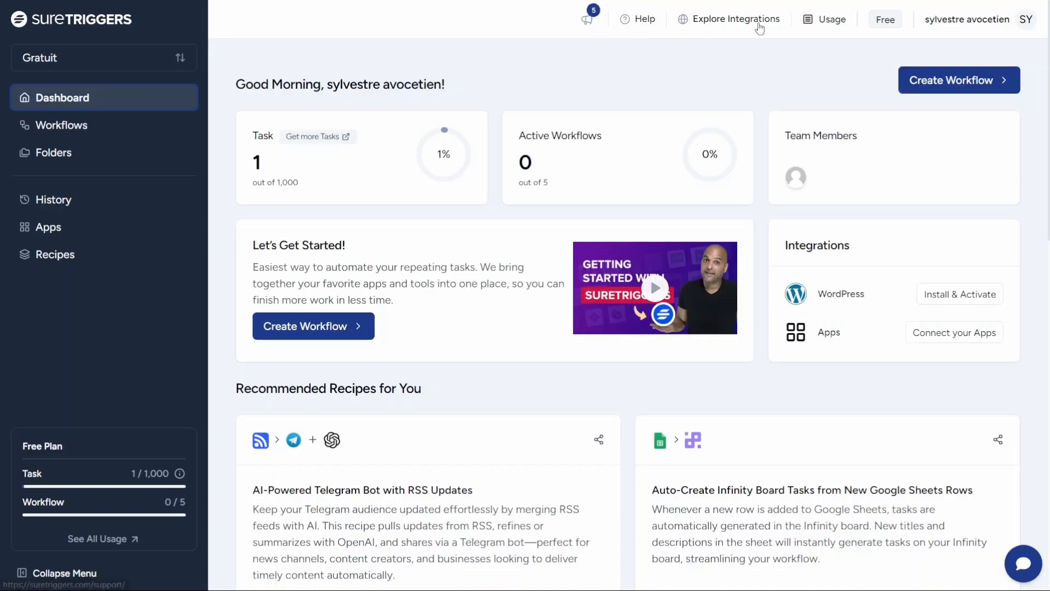
left_click(809, 22)
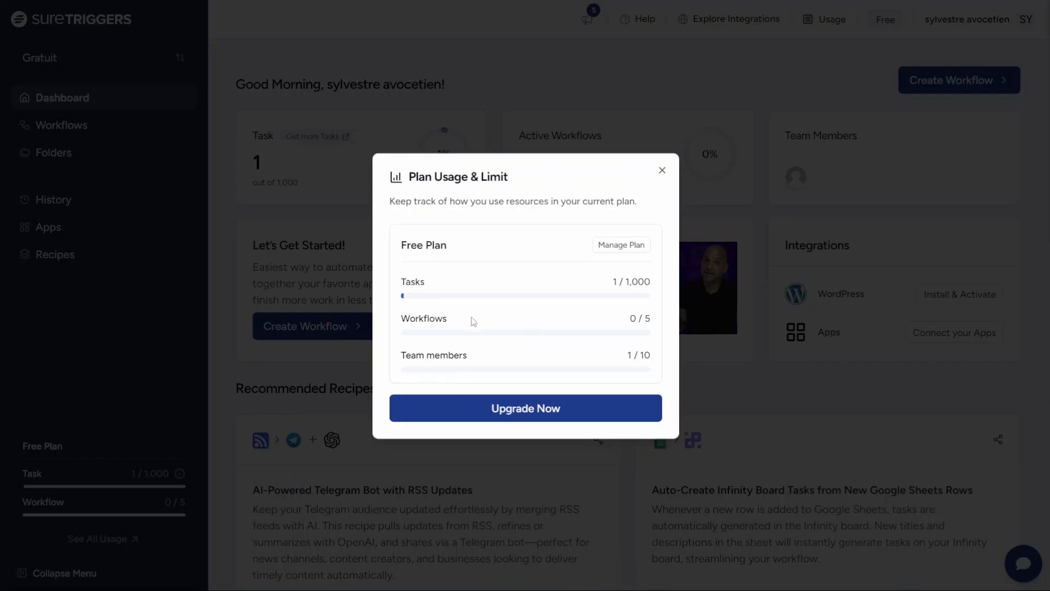
Step: Close the usage overview and highlight the Task, Active Workflows and Team Members counters
left_click(662, 171)
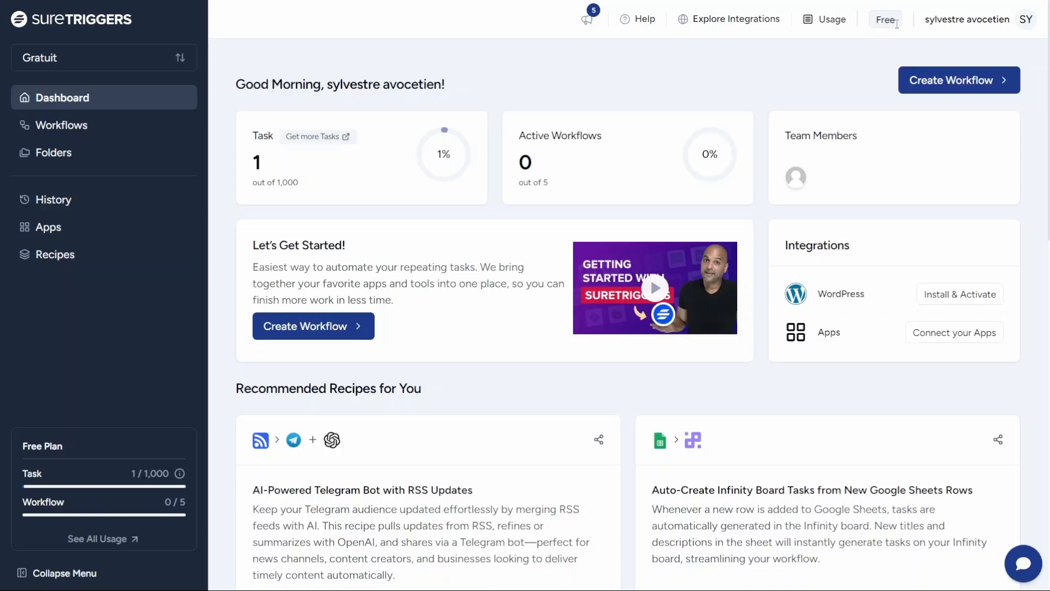
left_click(1026, 21)
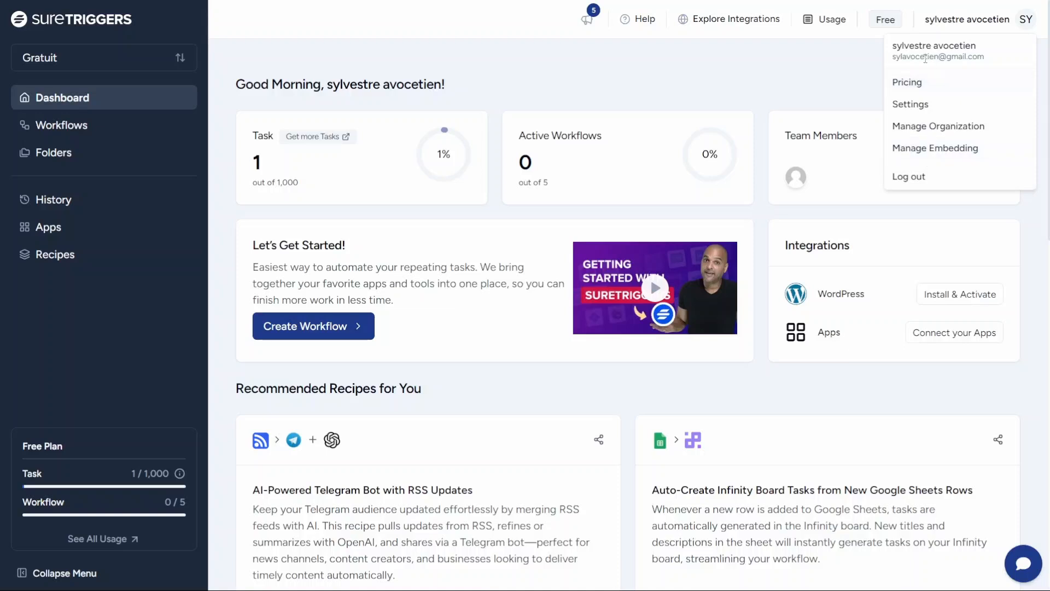
left_click(924, 107)
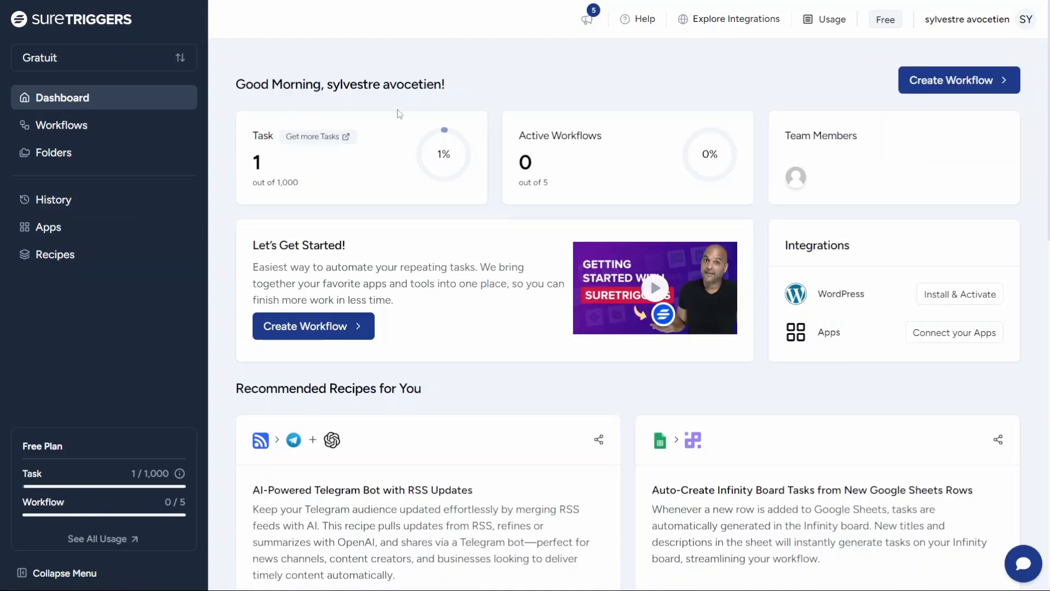
left_click_drag(257, 135, 300, 137)
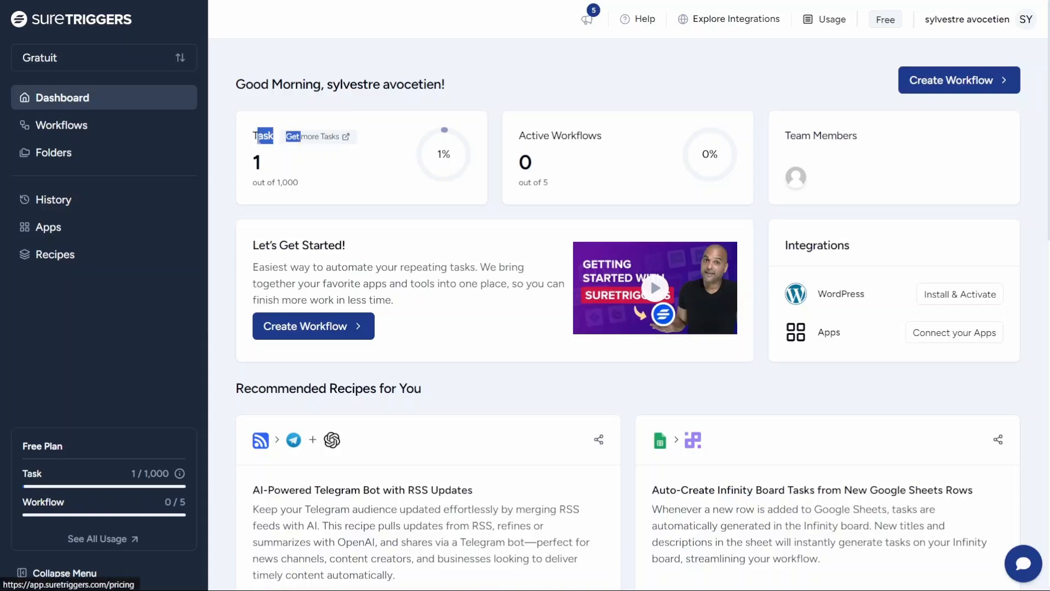
left_click_drag(531, 135, 603, 137)
left_click(532, 135)
left_click_drag(532, 135, 606, 138)
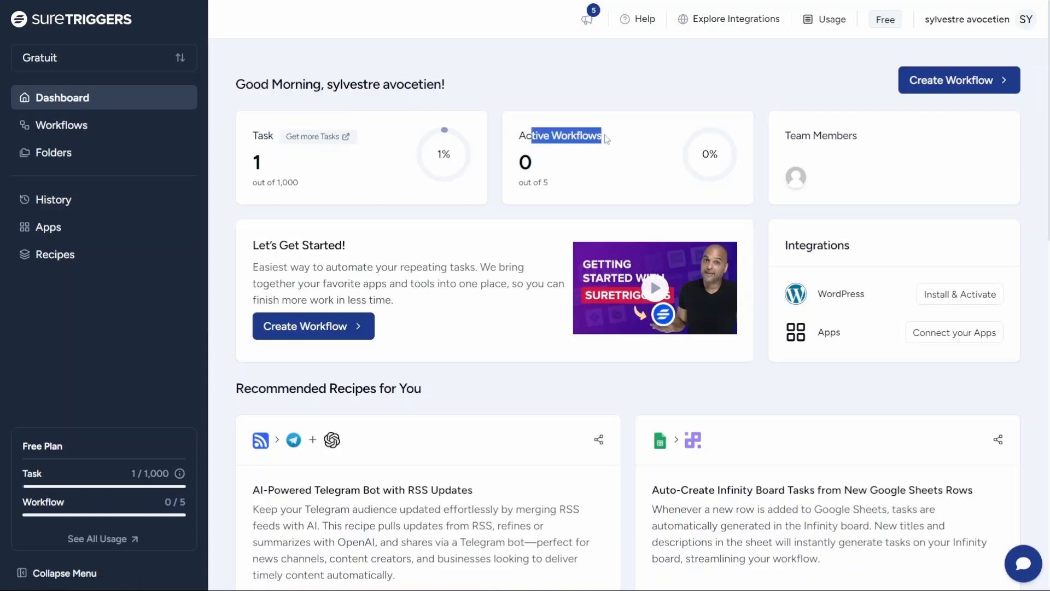
left_click(739, 139)
left_click_drag(801, 135, 858, 135)
left_click(788, 135)
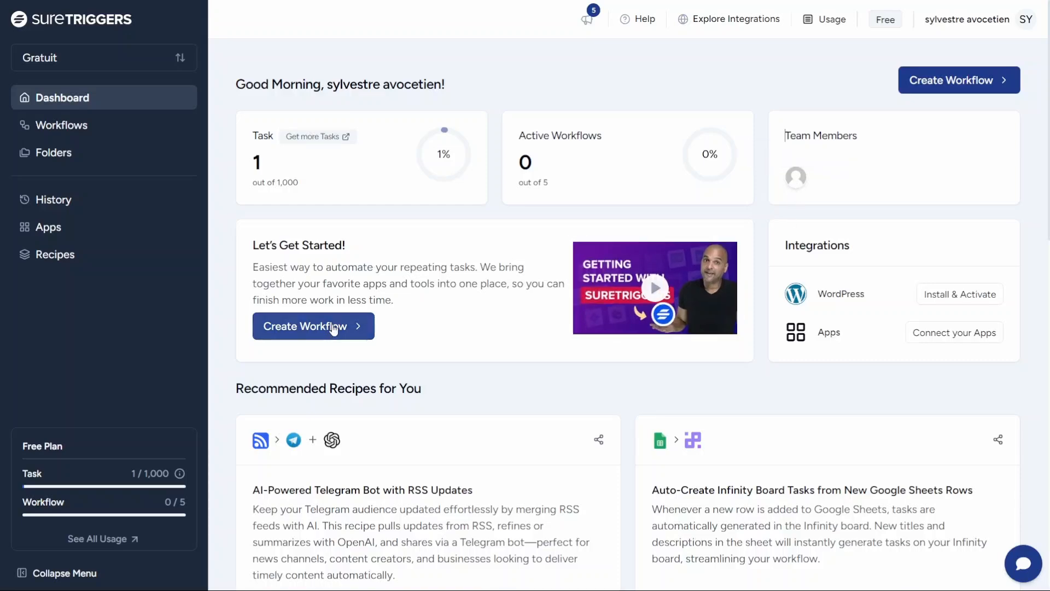
Step: Scroll the dashboard and go to the empty Workflows page
scroll(538, 279, "down", 6)
scroll(792, 299, "down", 1)
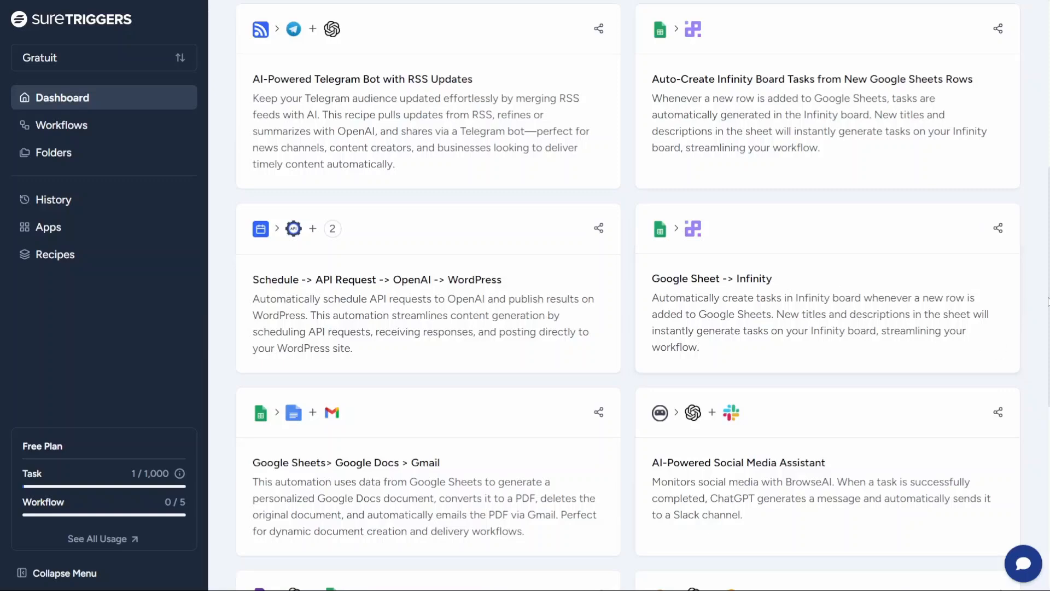
scroll(1048, 322, "up", 7)
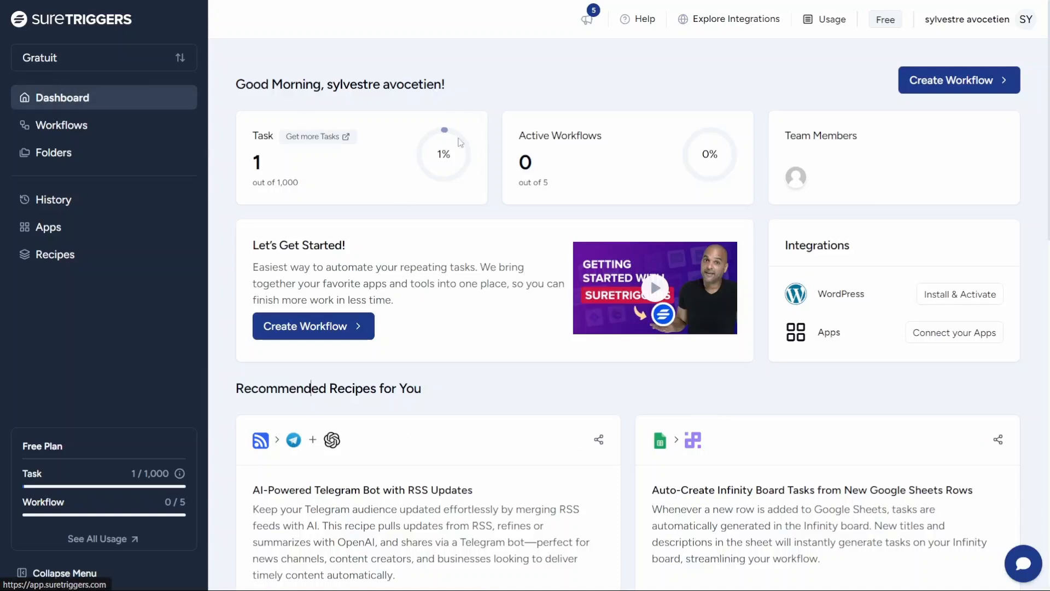
left_click(56, 134)
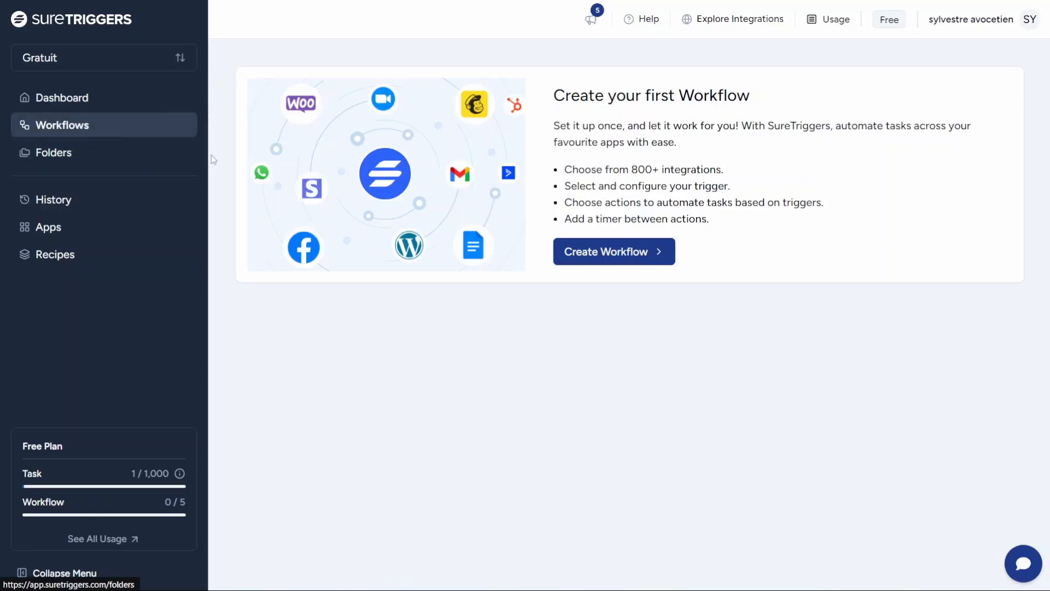
Step: Visit the Folders, History and Apps pages, then begin a new app connection
left_click(57, 155)
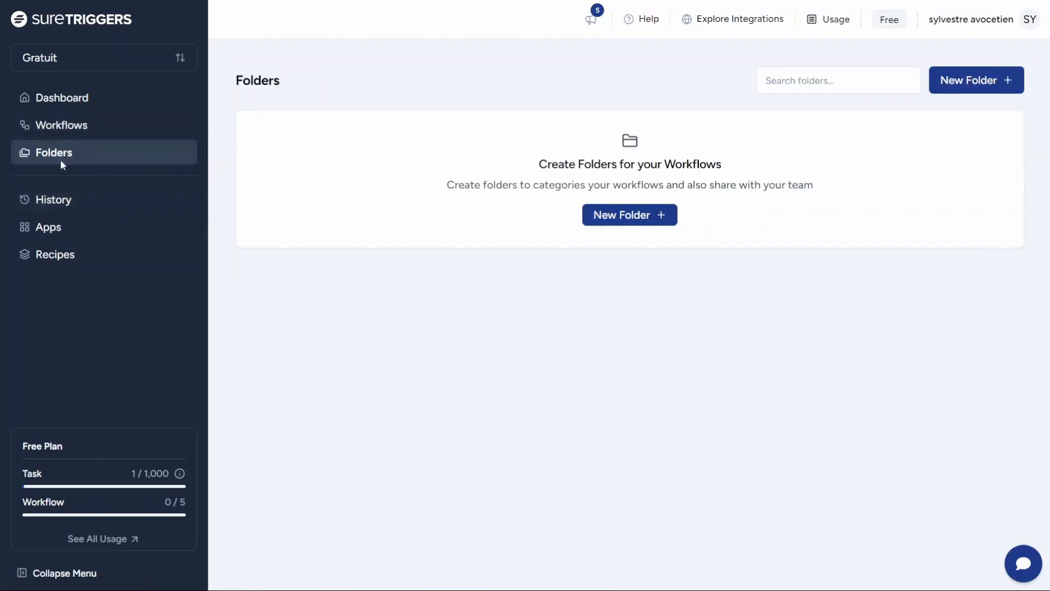
left_click(96, 201)
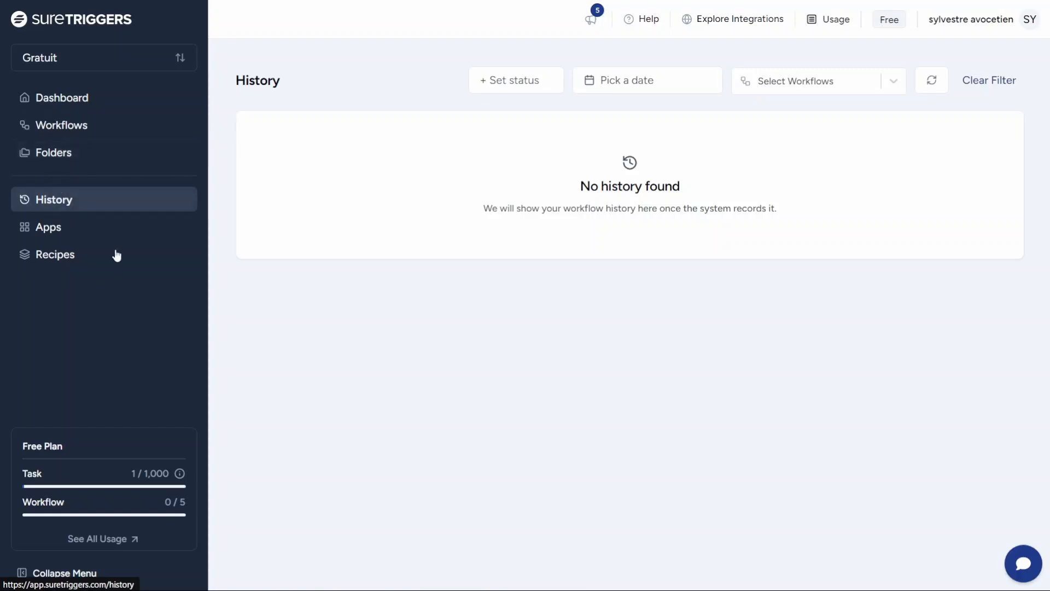
left_click(48, 226)
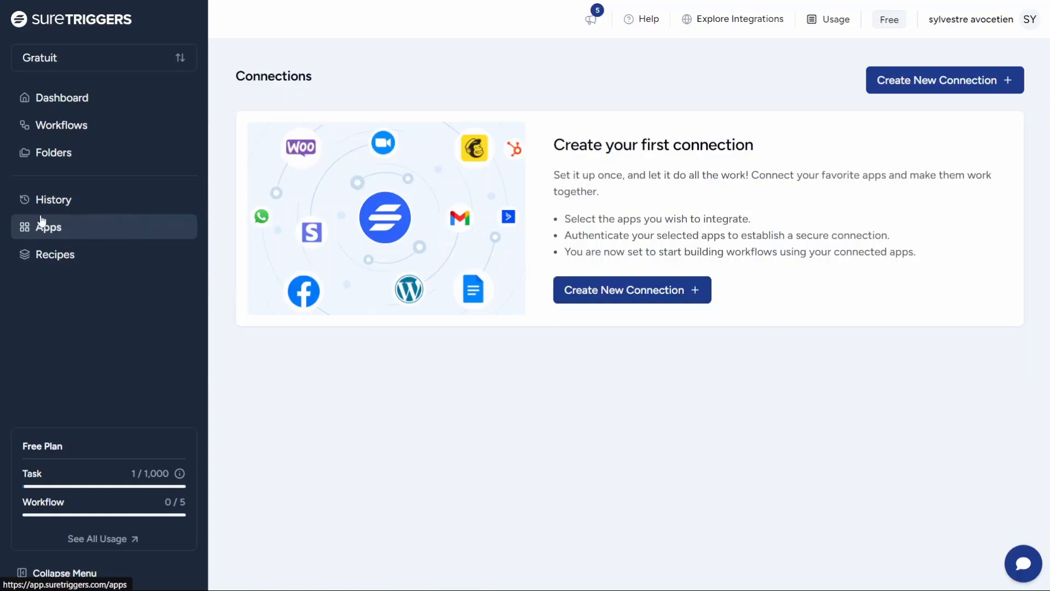
left_click(943, 82)
Step: Scroll the app list, load more apps, then close the Create New Connection panel
scroll(820, 377, "down", 6)
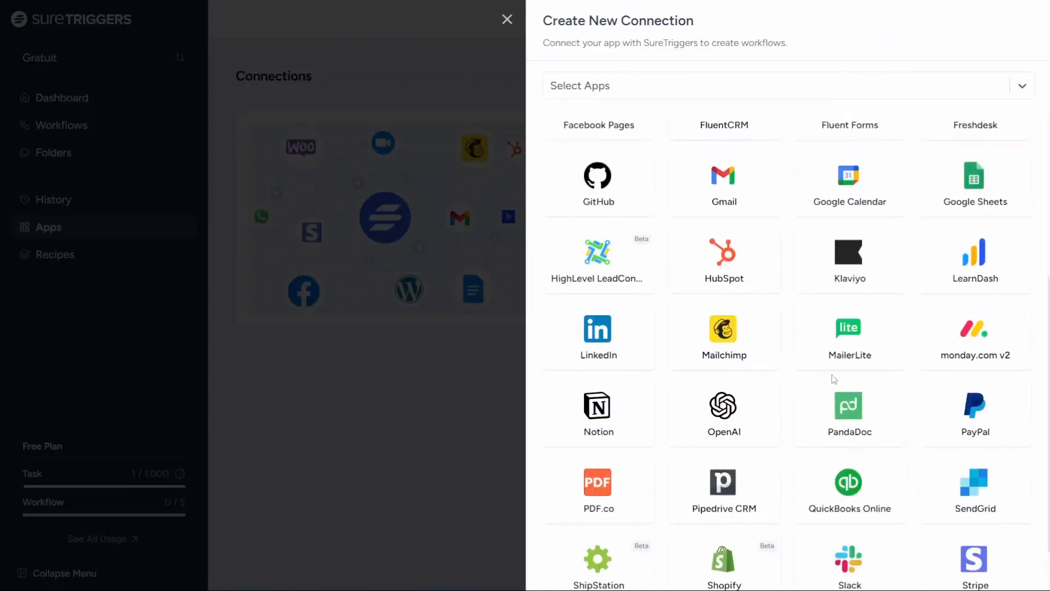
scroll(812, 392, "up", 1)
scroll(807, 393, "up", 1)
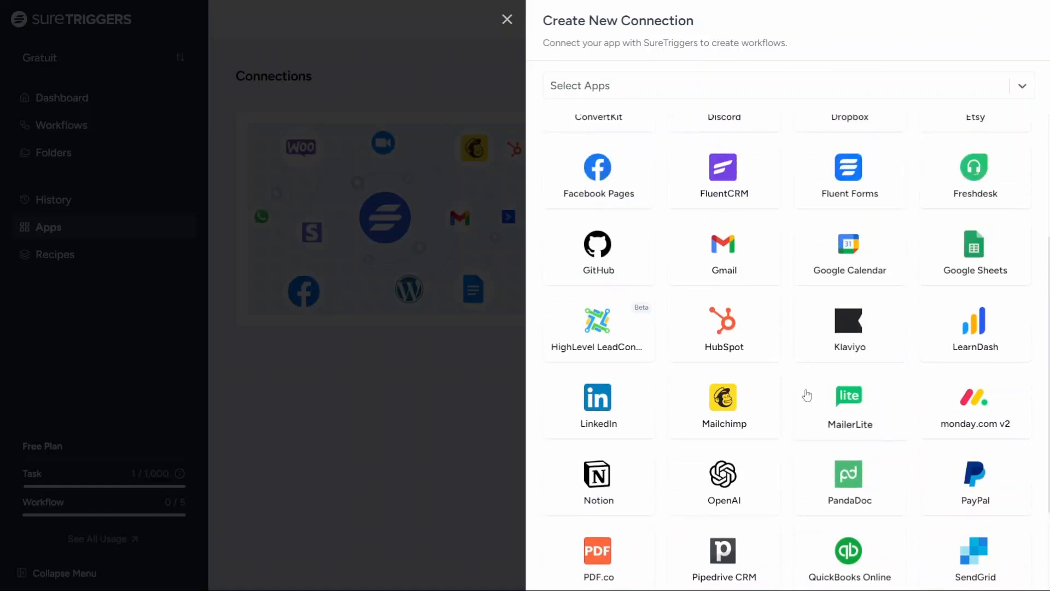
scroll(804, 394, "down", 1)
scroll(801, 393, "up", 1)
scroll(798, 393, "down", 2)
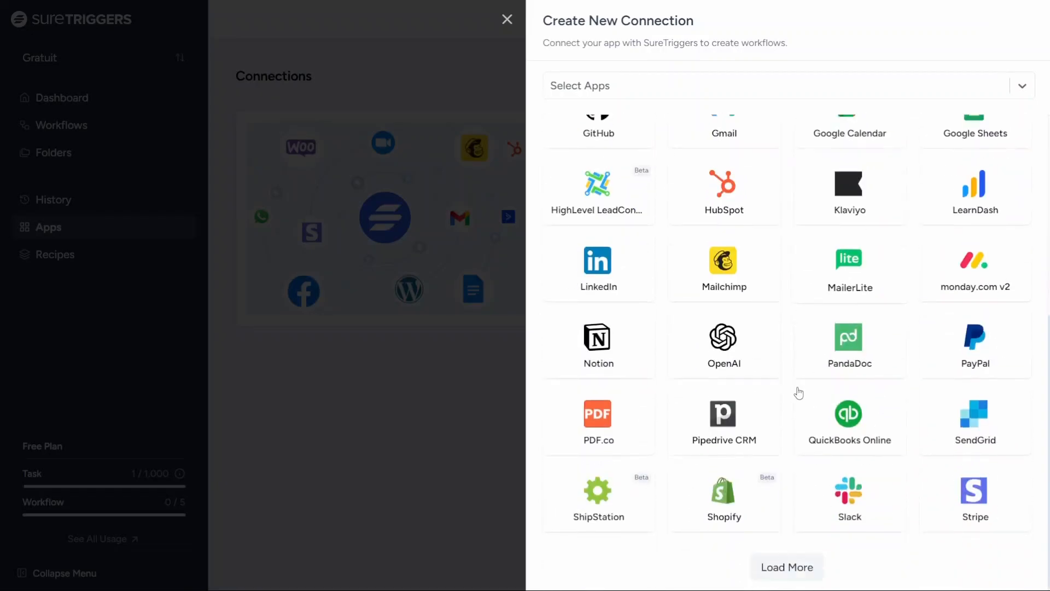
left_click(793, 571)
scroll(797, 454, "down", 12)
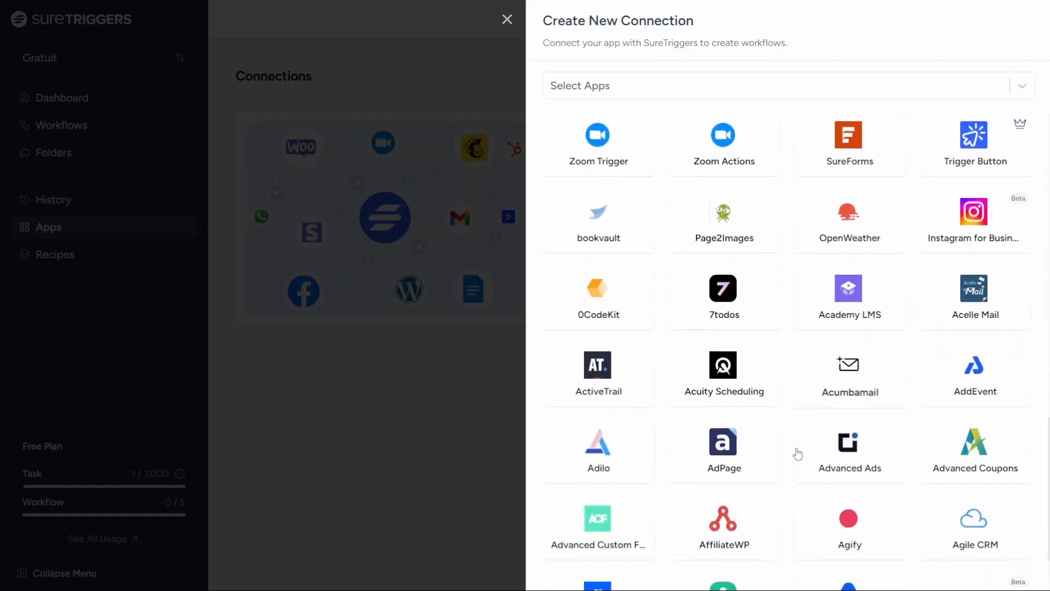
scroll(797, 454, "down", 15)
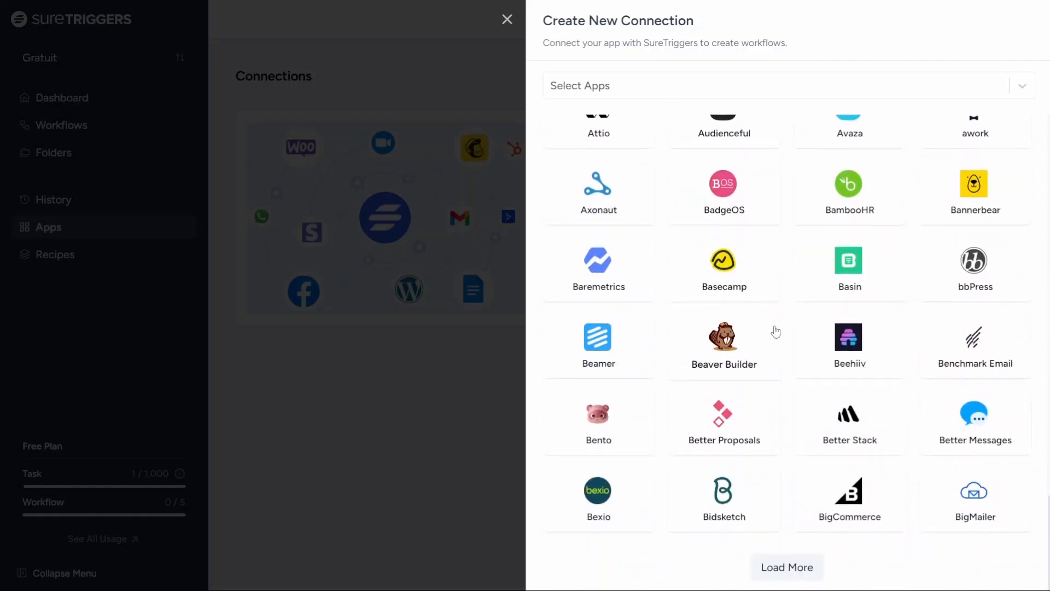
scroll(775, 332, "up", 10)
left_click(328, 416)
Step: Open Recipes, toggle the status filter, load more recipe cards, then return to the dashboard
left_click(83, 267)
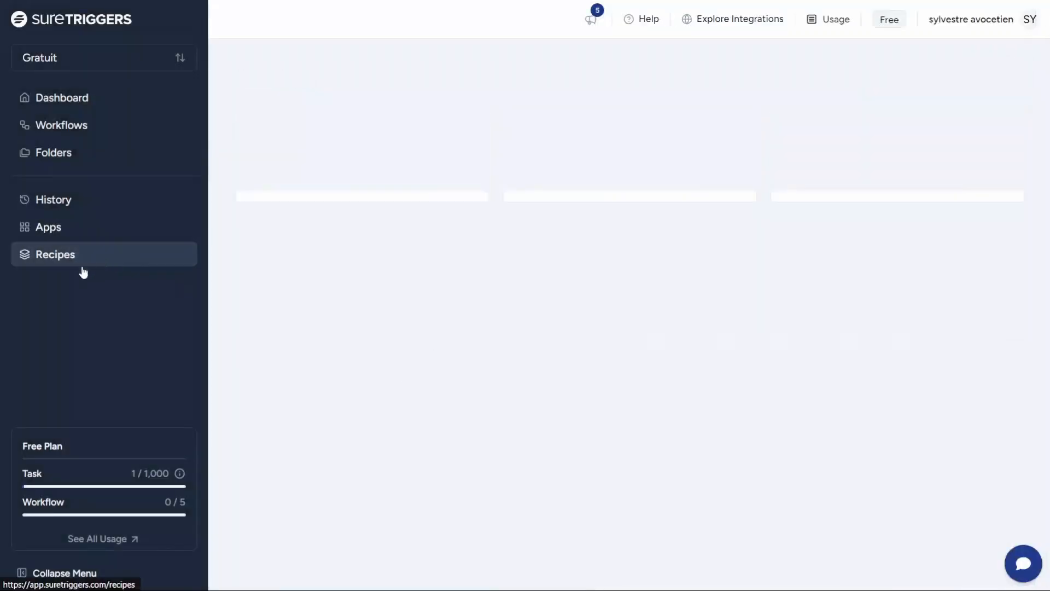
left_click(524, 87)
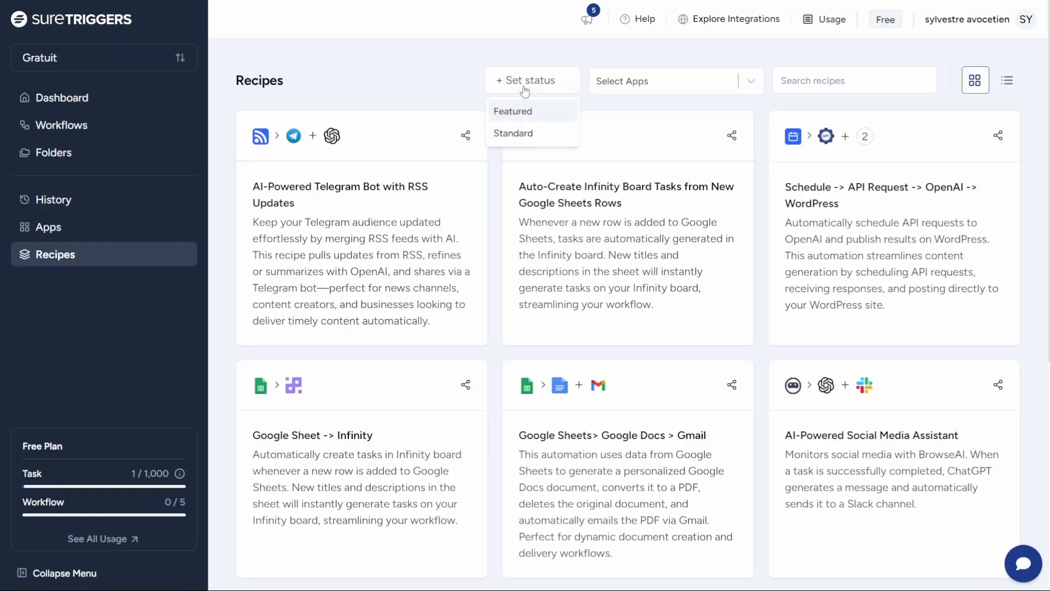
left_click(502, 85)
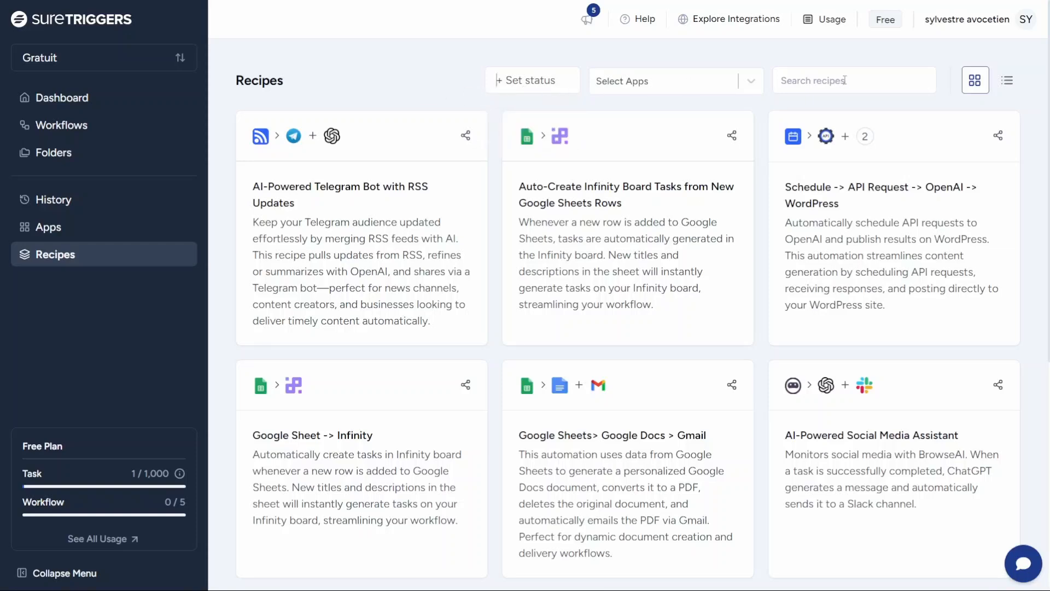
scroll(749, 146, "down", 7)
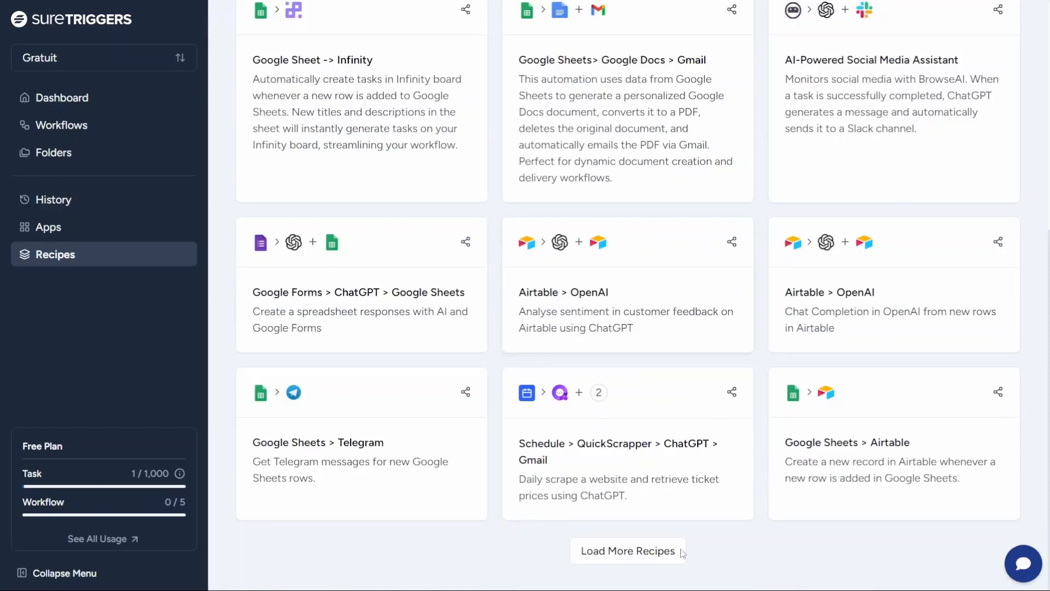
left_click(654, 558)
scroll(687, 416, "down", 13)
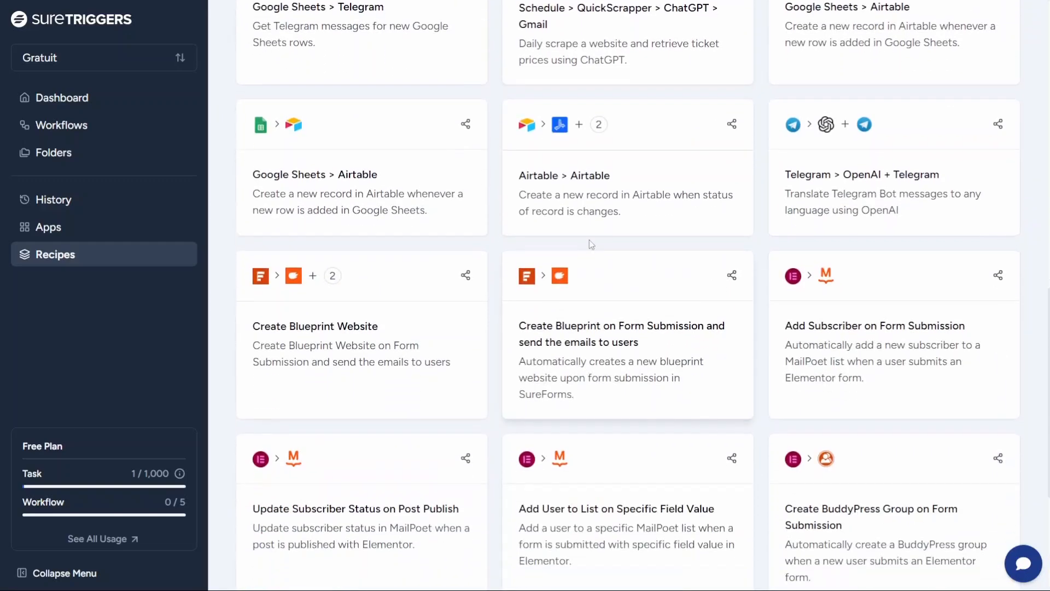
scroll(591, 227, "up", 2)
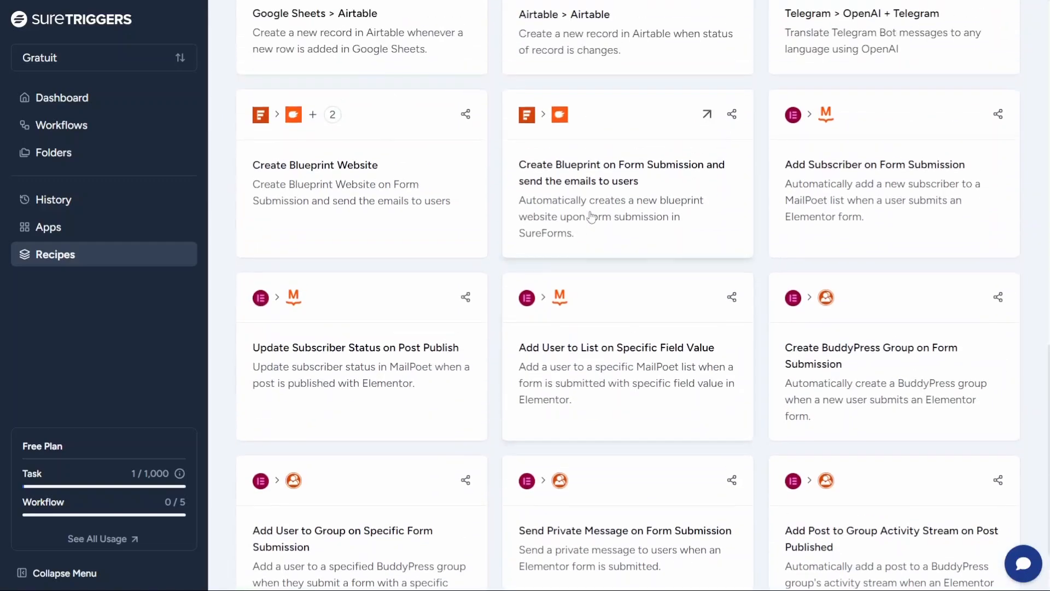
left_click(164, 95)
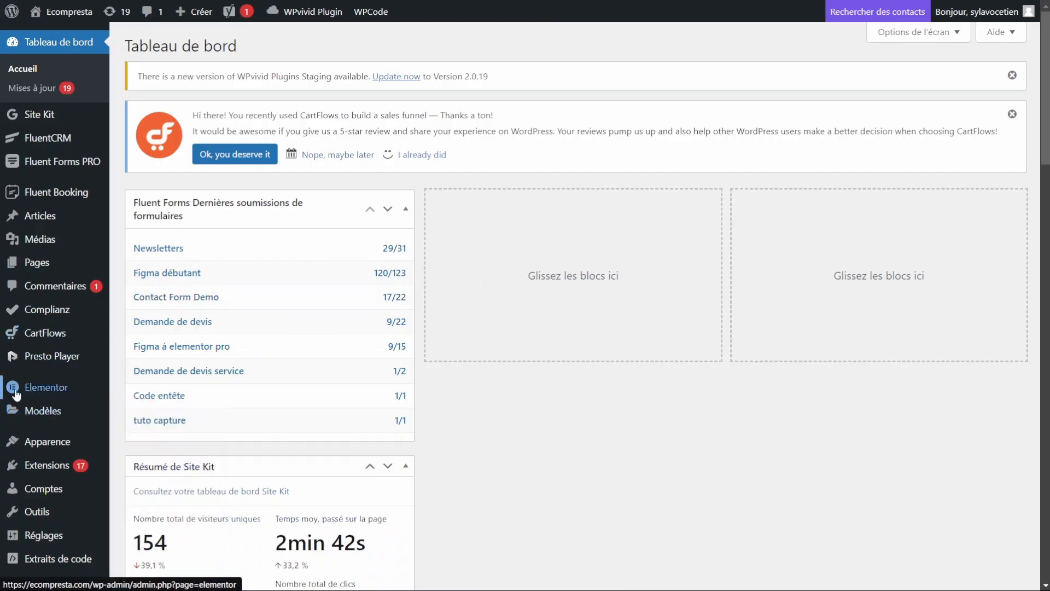
Step: Search the WordPress plugin directory for 'suretriggers', then install and activate it
mouse_move(44, 470)
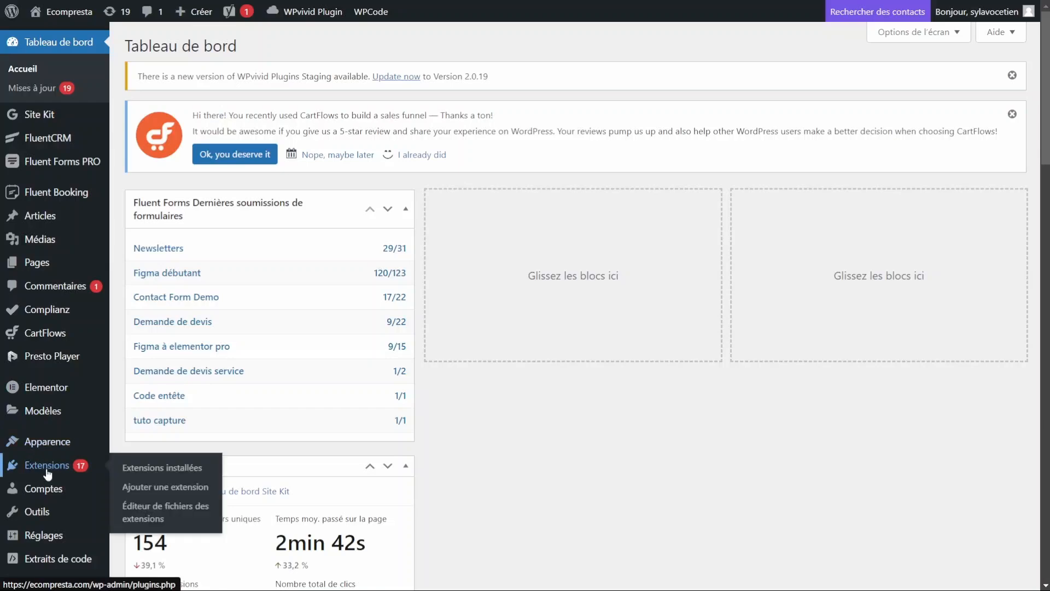
left_click(145, 481)
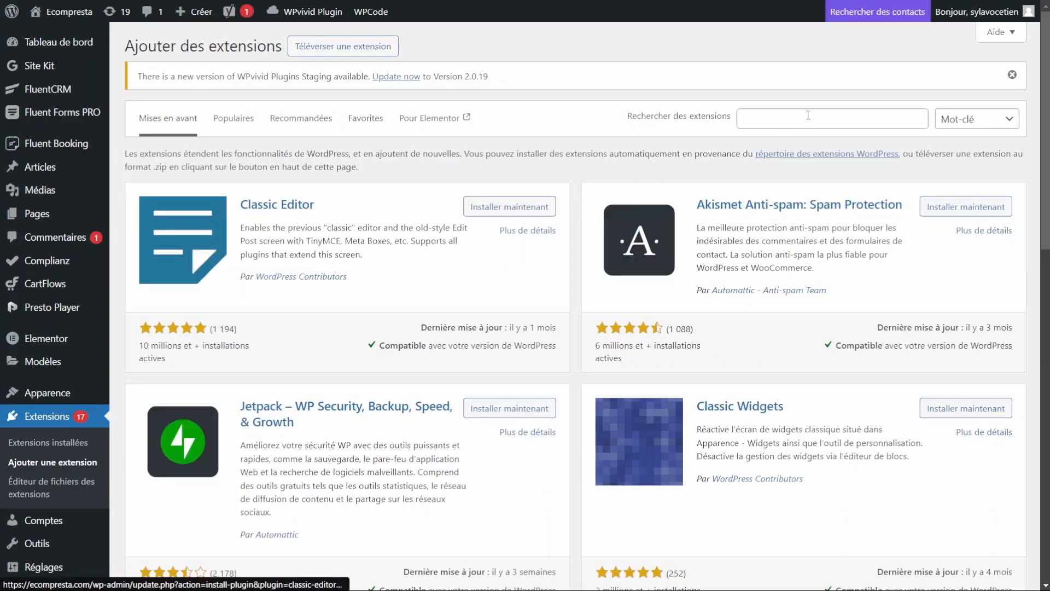
left_click(807, 114)
type("sur")
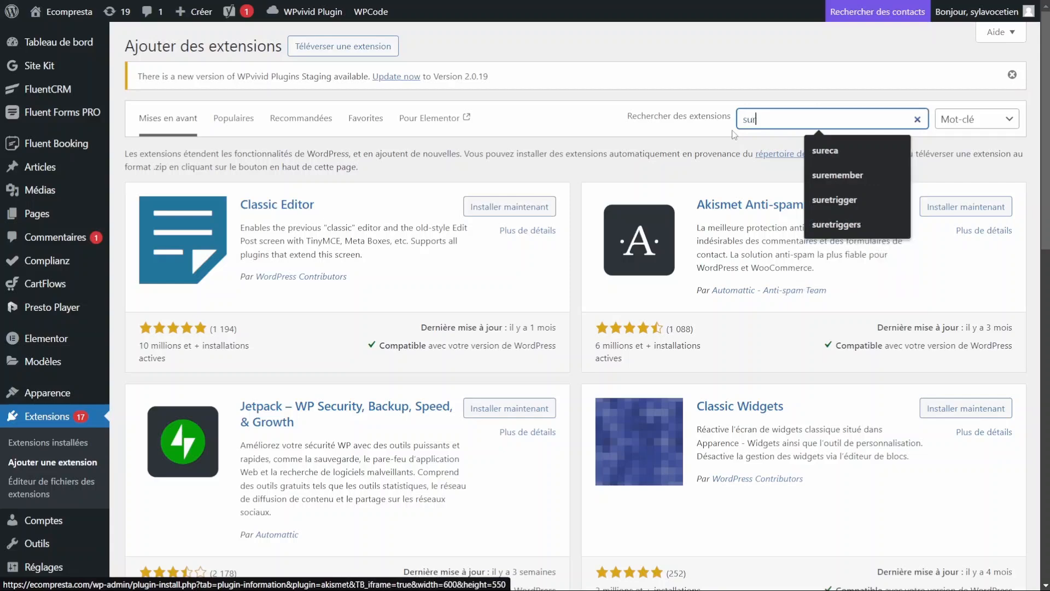
type("etriggers")
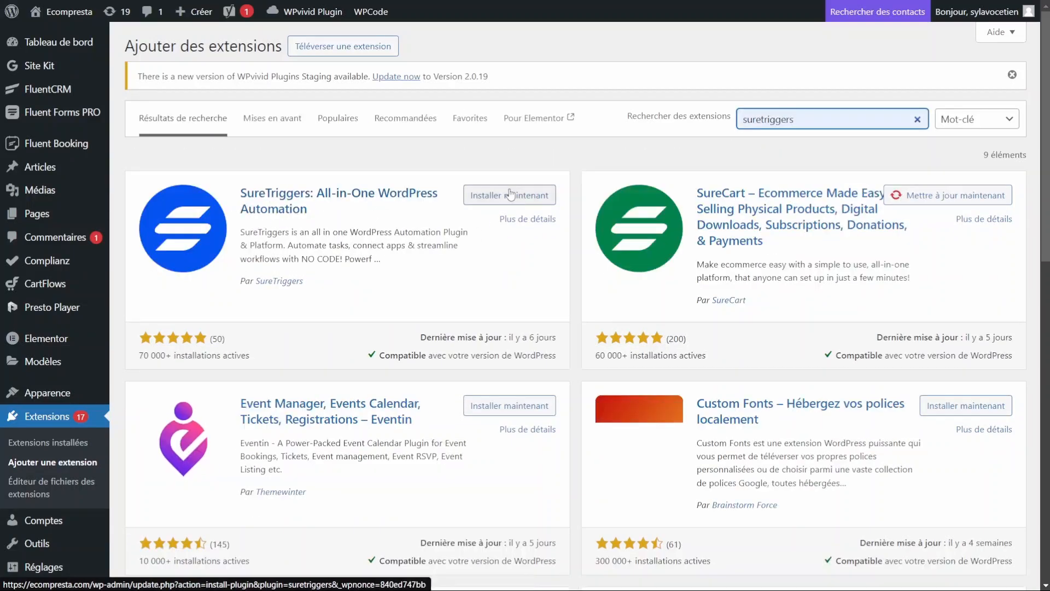
left_click(466, 197)
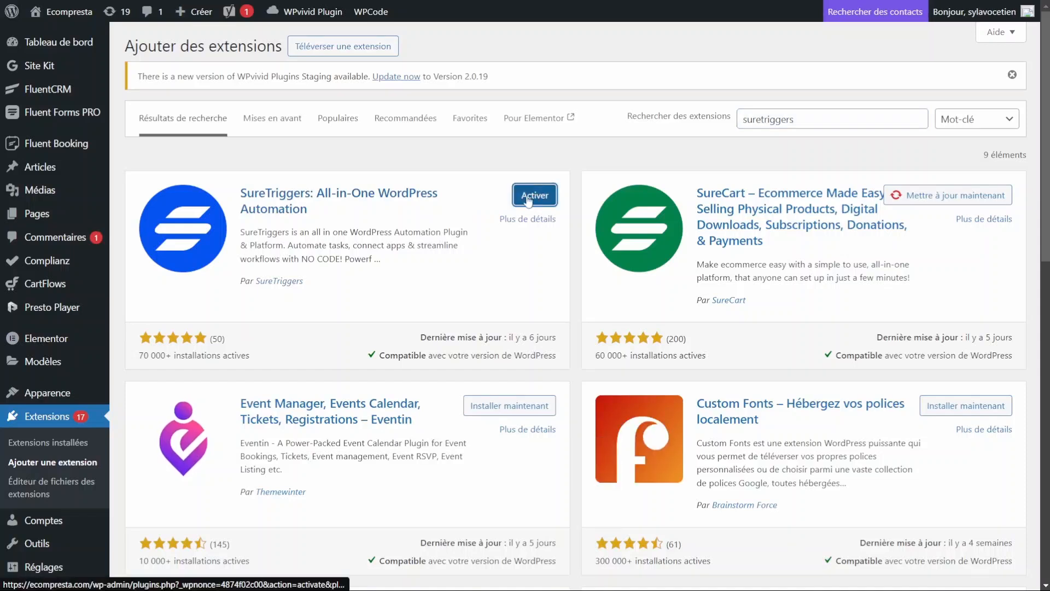
left_click(524, 200)
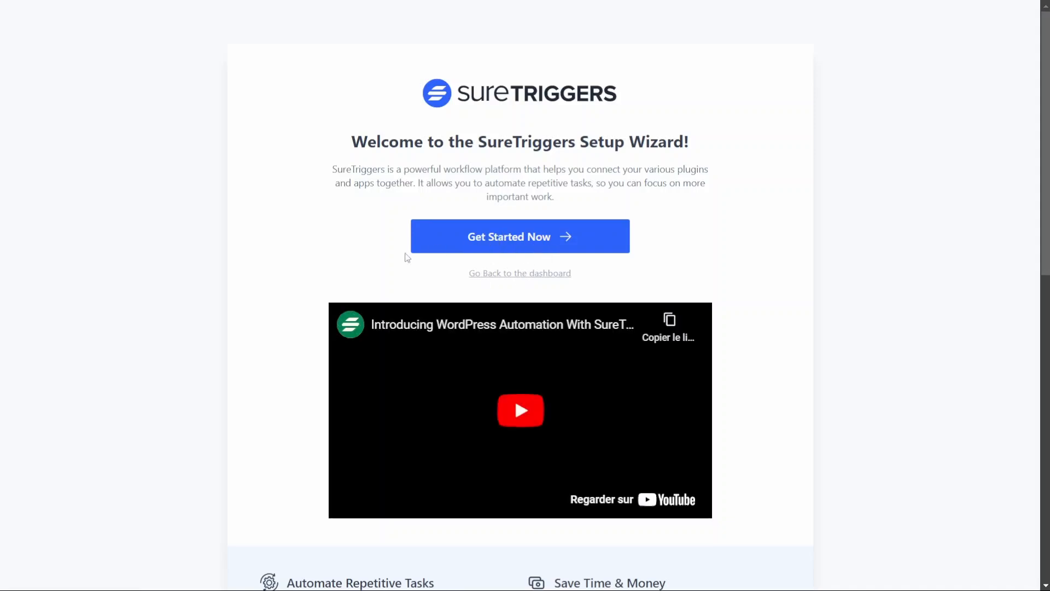
Step: Start the SureTriggers setup wizard and review the linked account e-mail shown
left_click(506, 237)
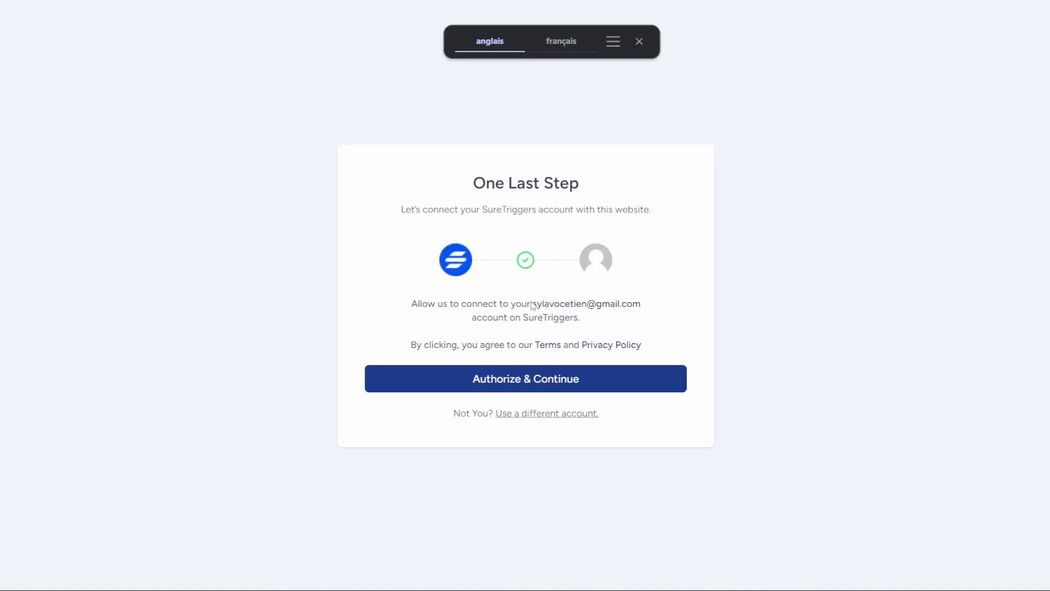
left_click_drag(532, 305, 664, 309)
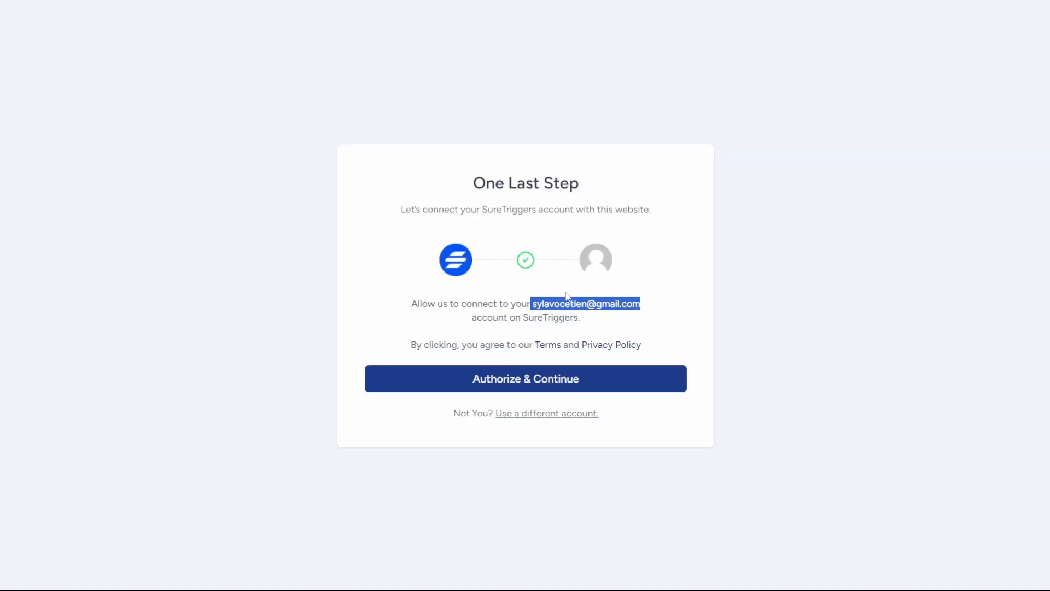
left_click(539, 305)
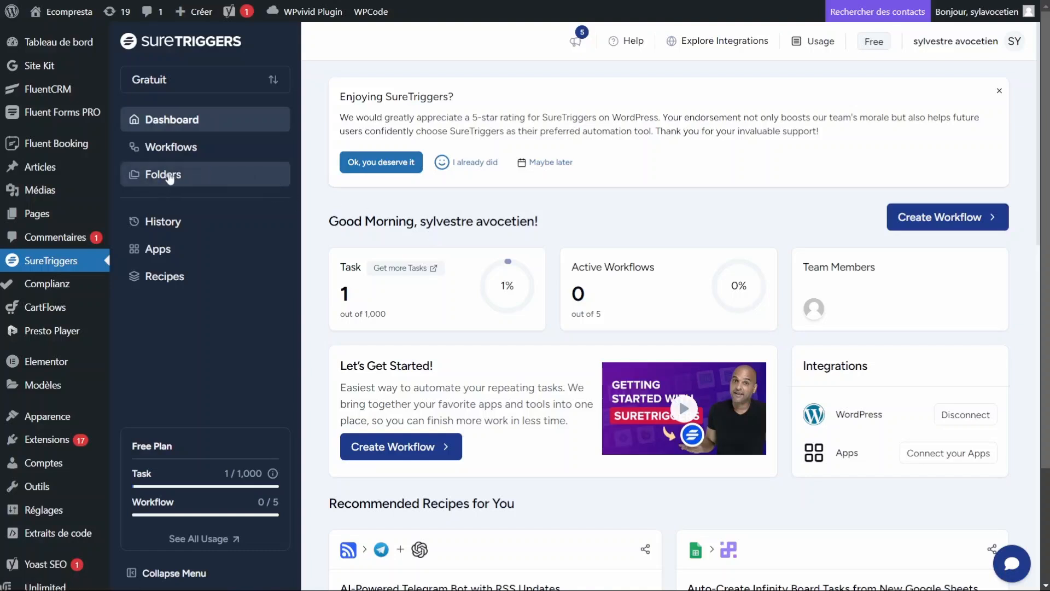
Step: Open Apps to see WordPress listed with 1 connection and 0 workflows
left_click(148, 251)
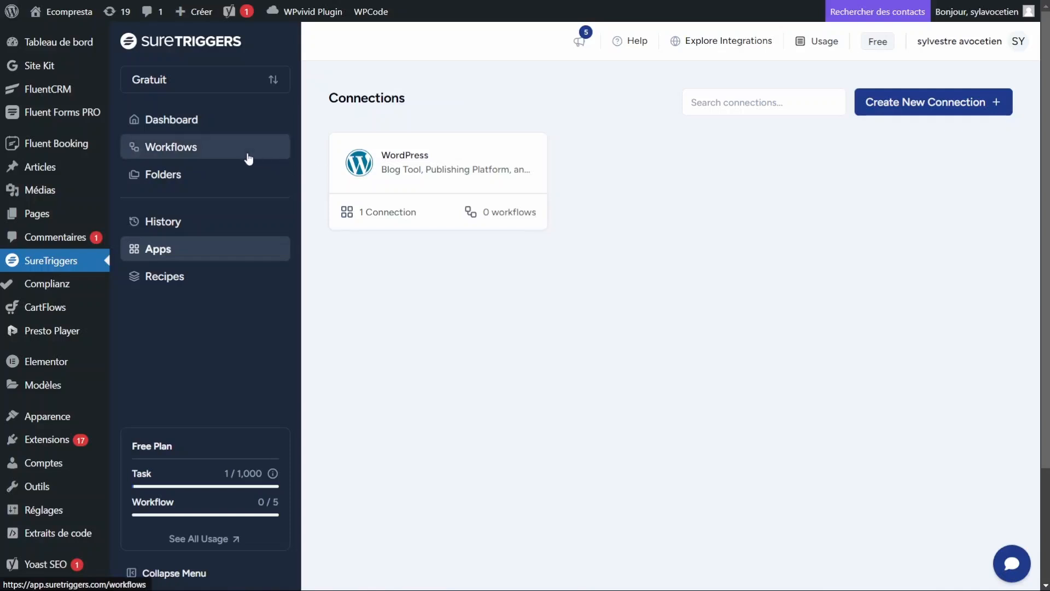
Step: Connect Google Sheets to SureTriggers by authorising a Google account and granting it access
left_click(913, 102)
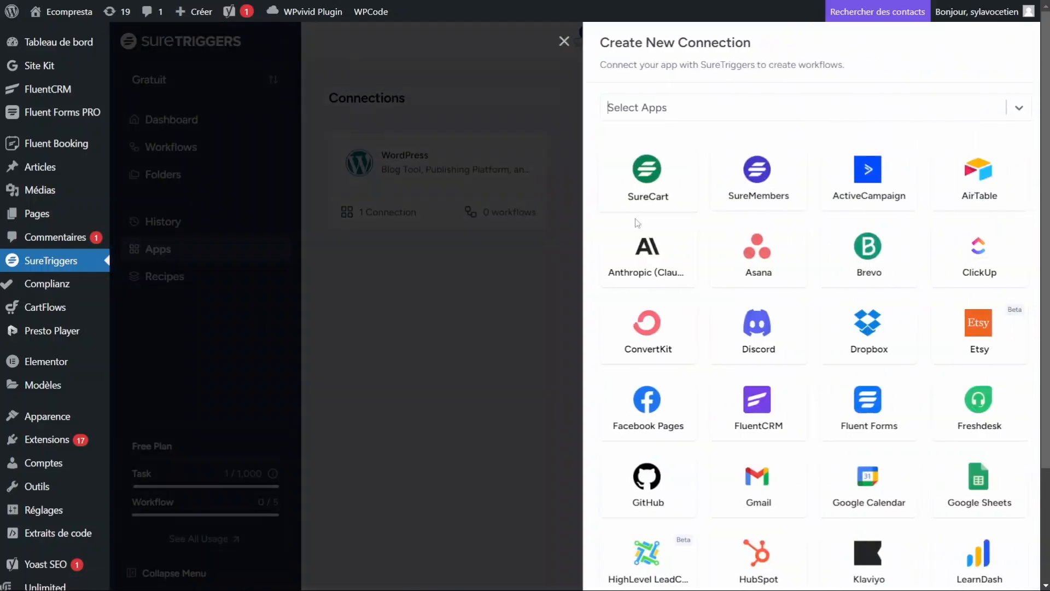
left_click(713, 105)
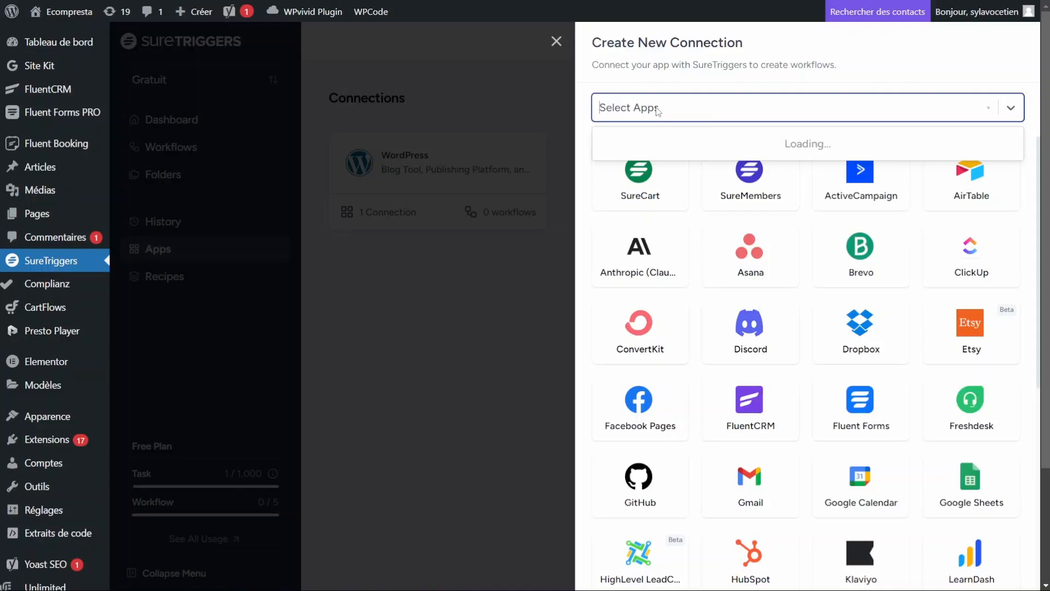
type("sheet")
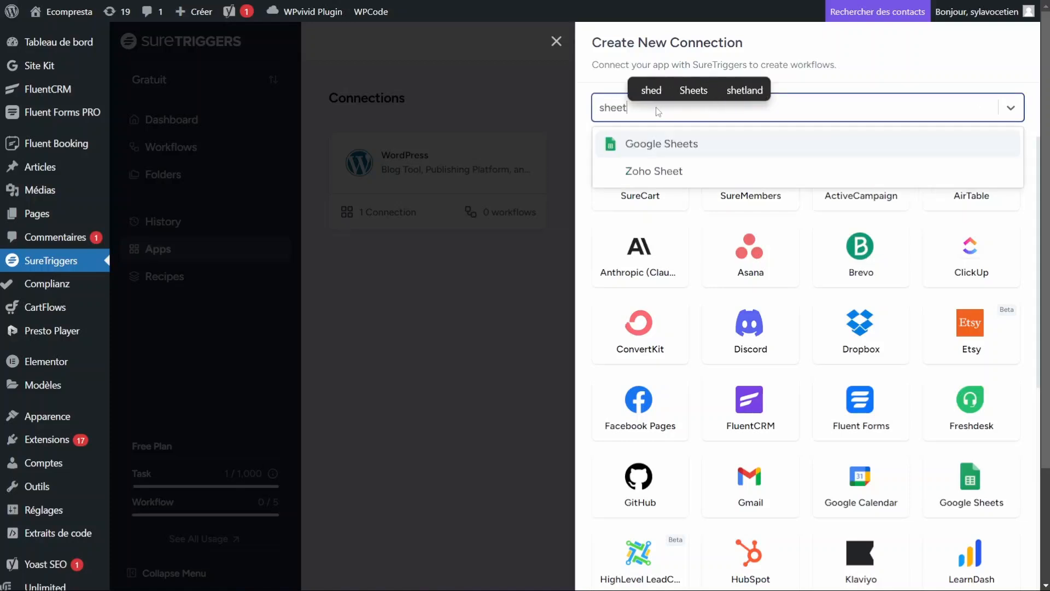
left_click(668, 144)
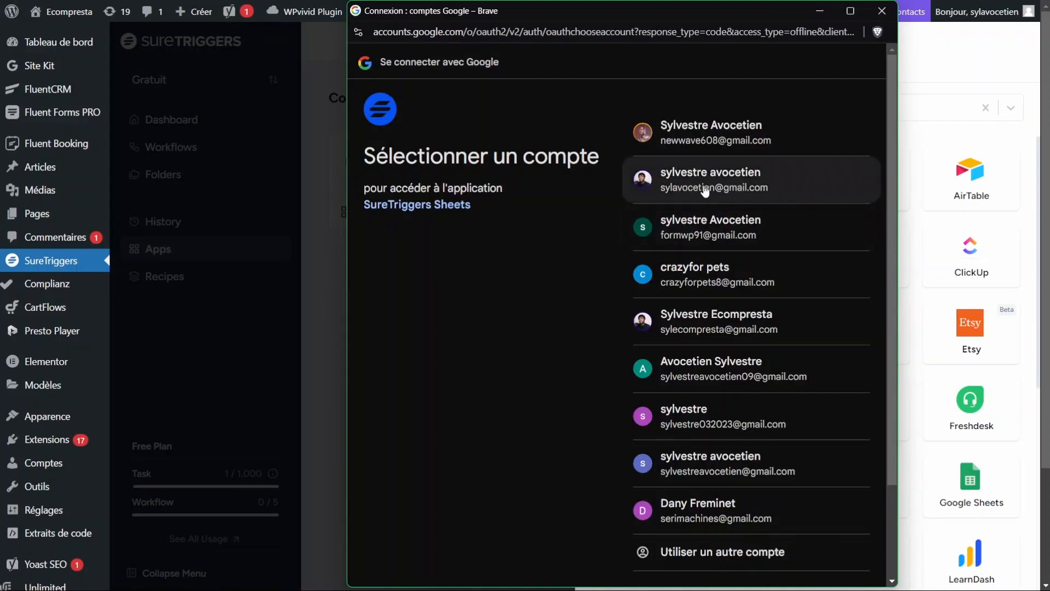
left_click(711, 142)
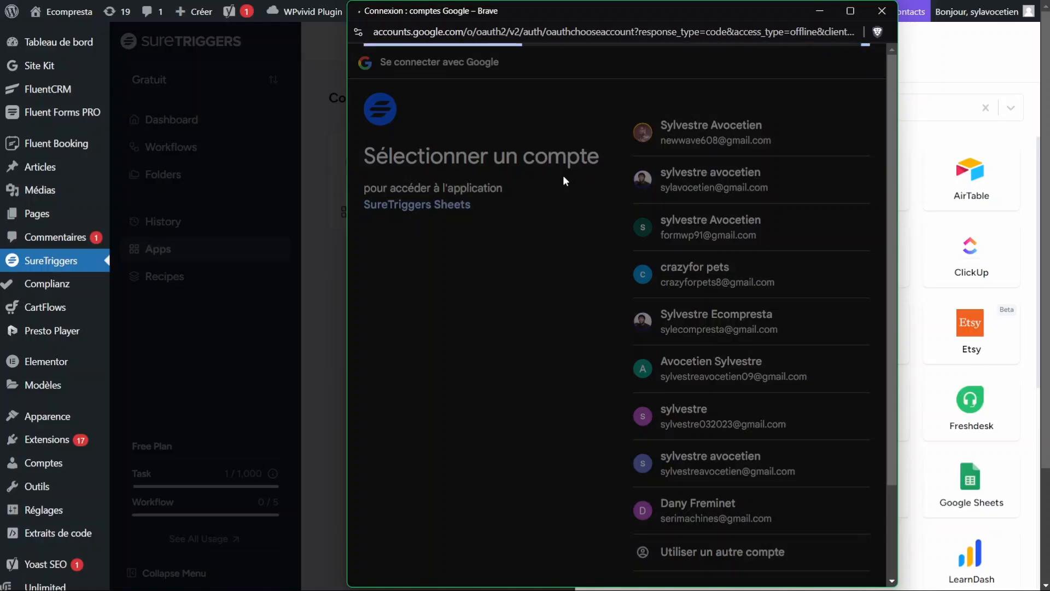
left_click(828, 271)
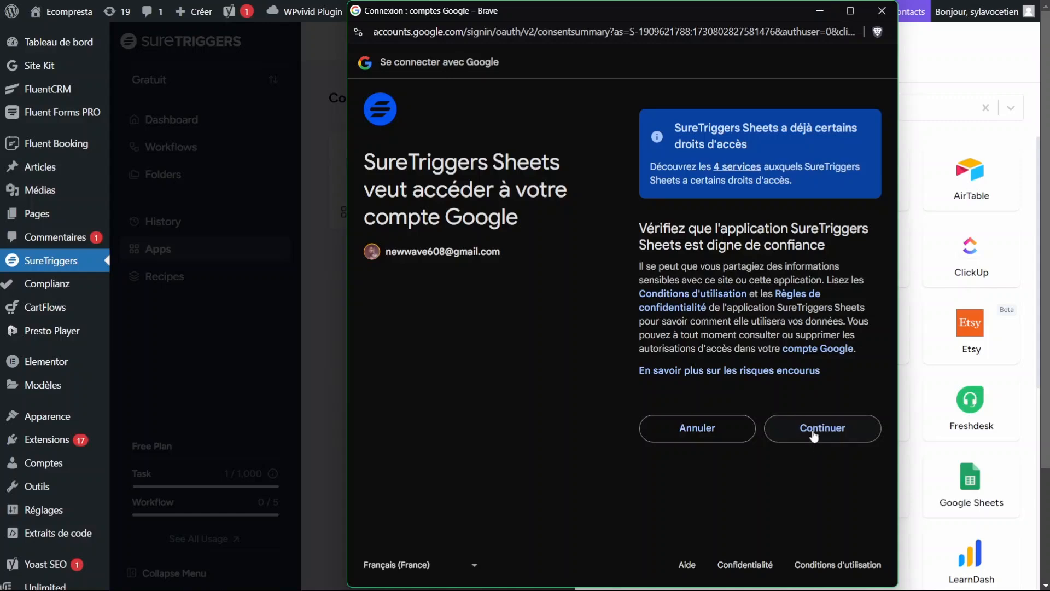
left_click(813, 432)
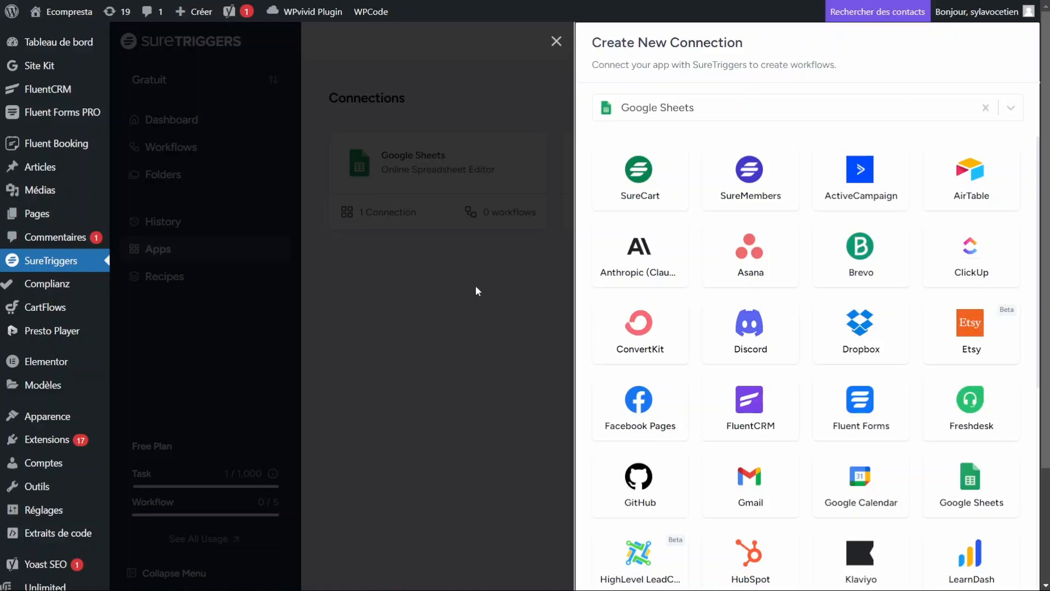
left_click(495, 289)
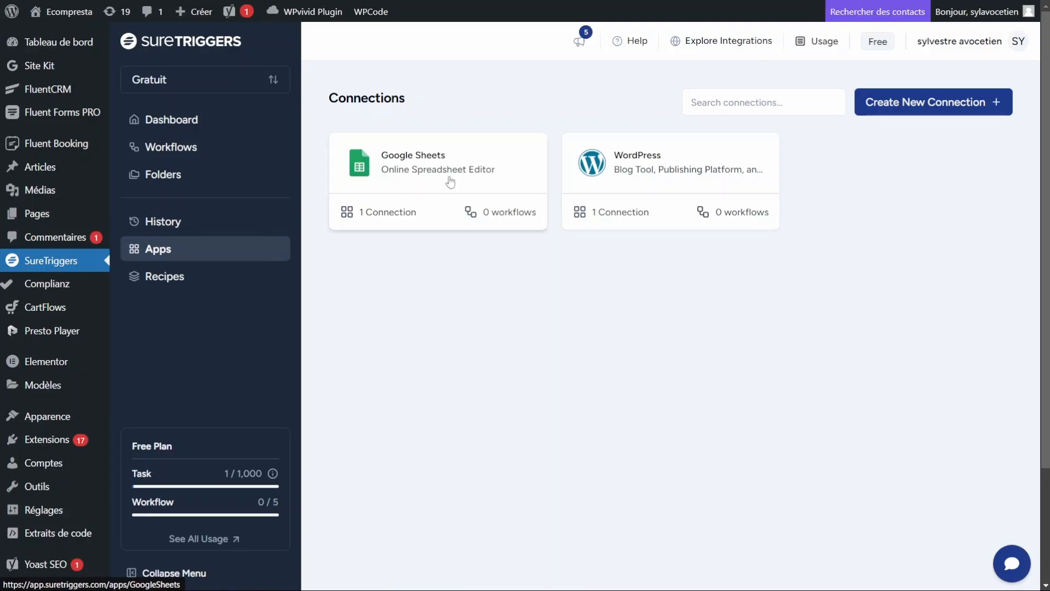
left_click(617, 186)
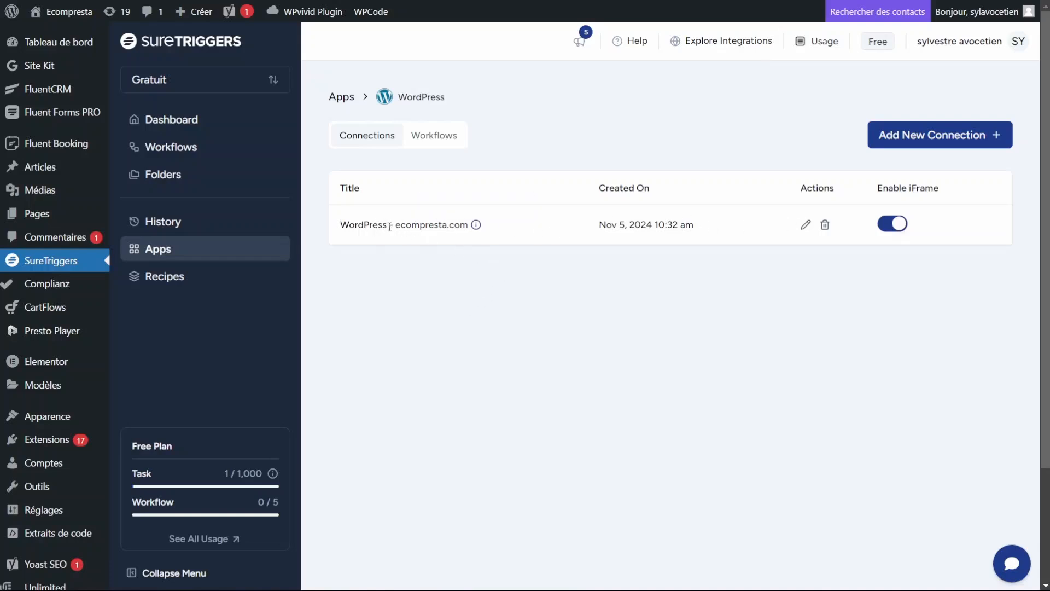
left_click_drag(389, 225, 478, 227)
left_click(453, 309)
left_click(341, 96)
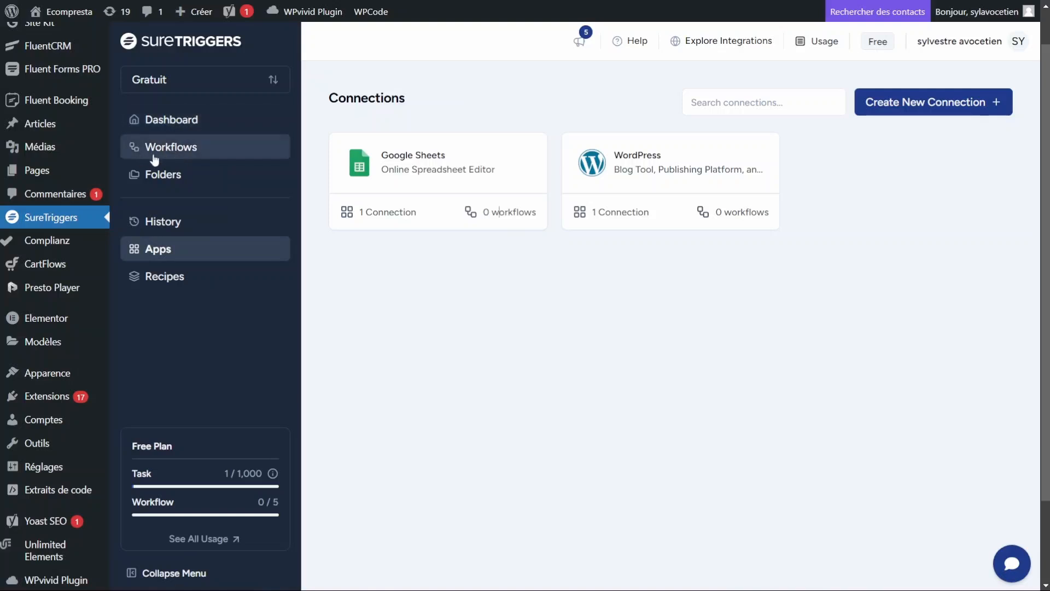
Step: Delete the old 'newsletters' workflow with its confirmation word and dismiss the deletion notice
left_click(183, 146)
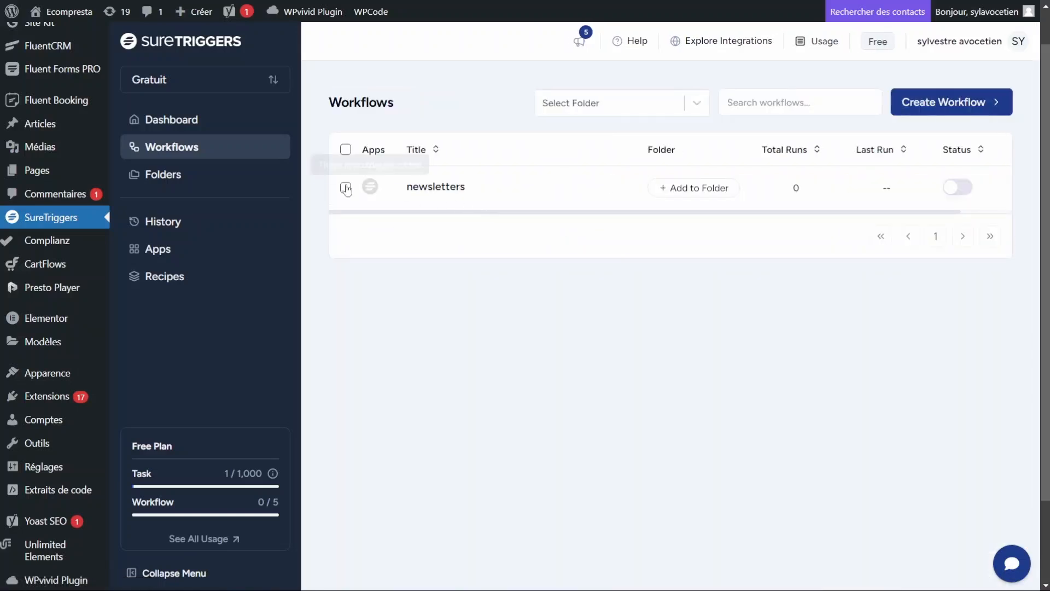
left_click(346, 186)
left_click(968, 111)
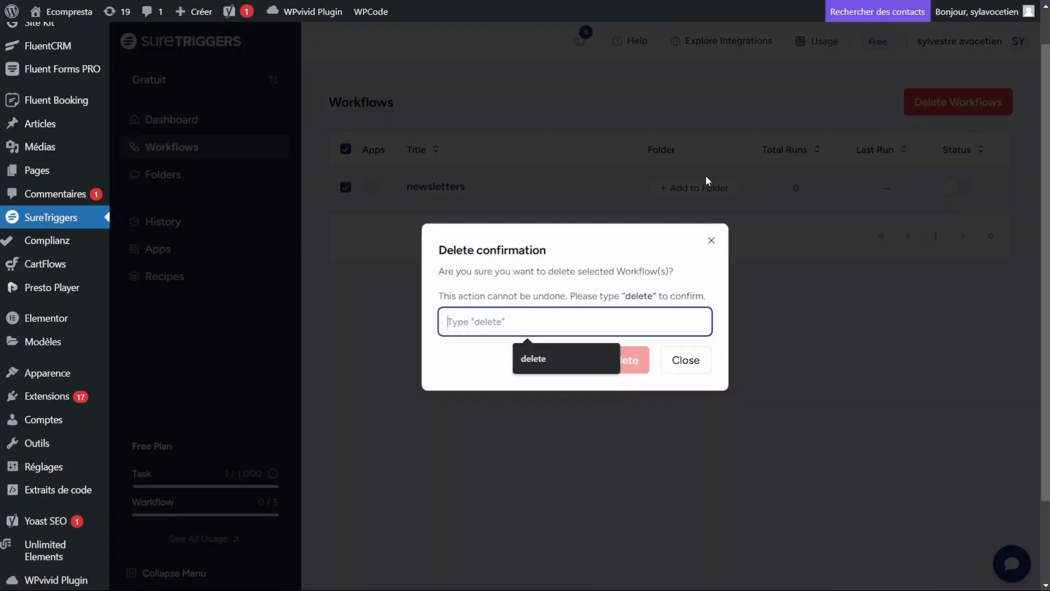
left_click(545, 363)
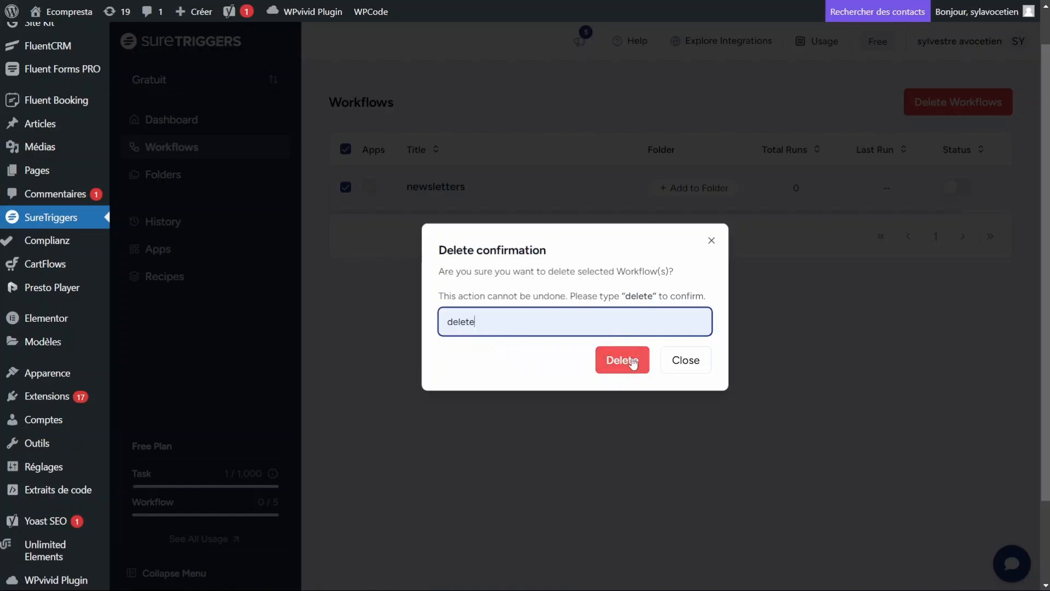
left_click(628, 363)
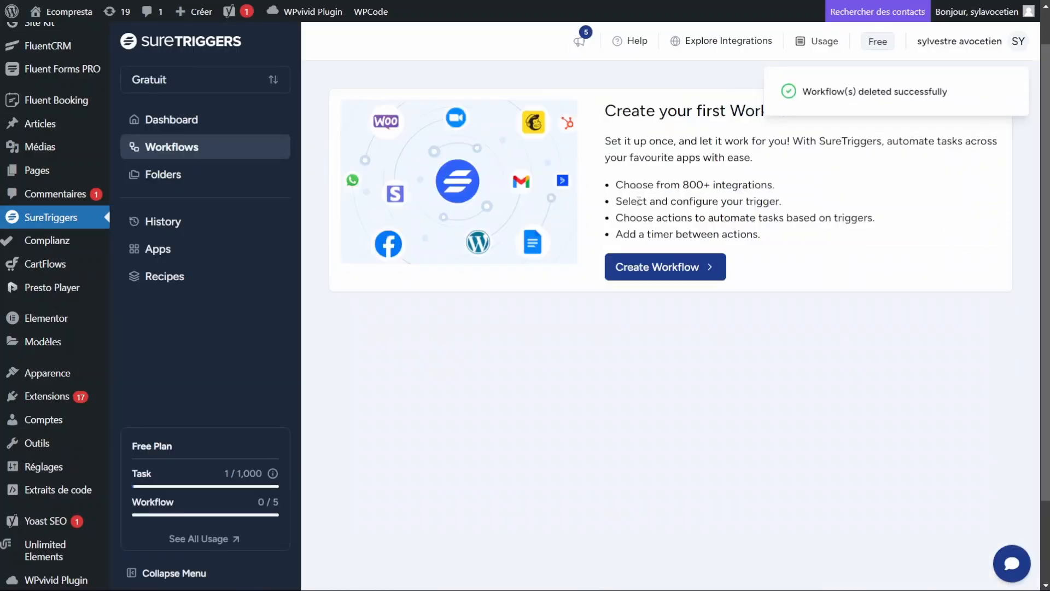
left_click(1015, 80)
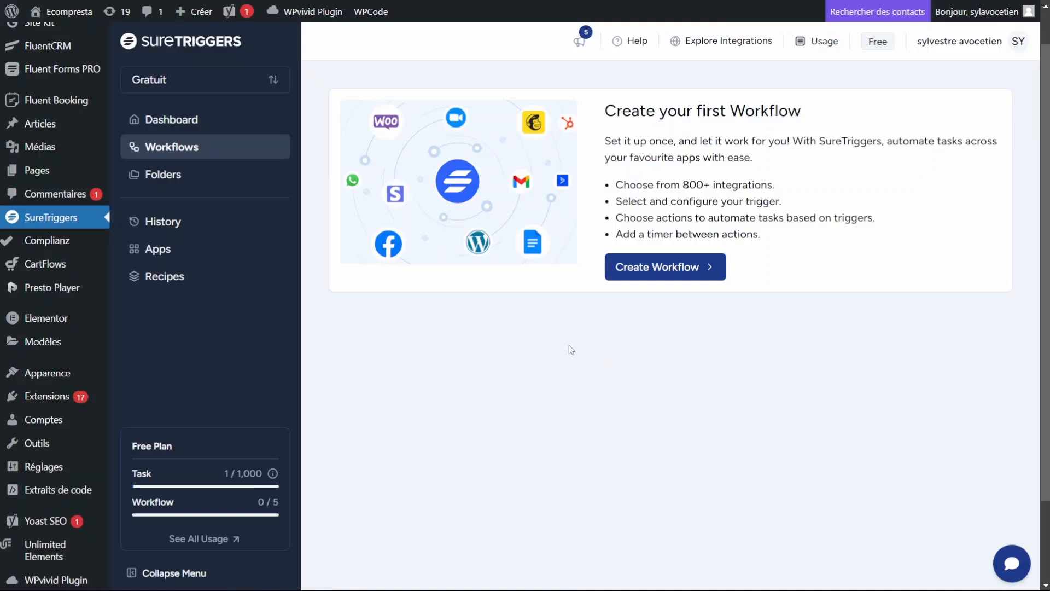
Step: Try the Create with AI option, abandon it, and choose Create From Scratch instead
left_click(682, 275)
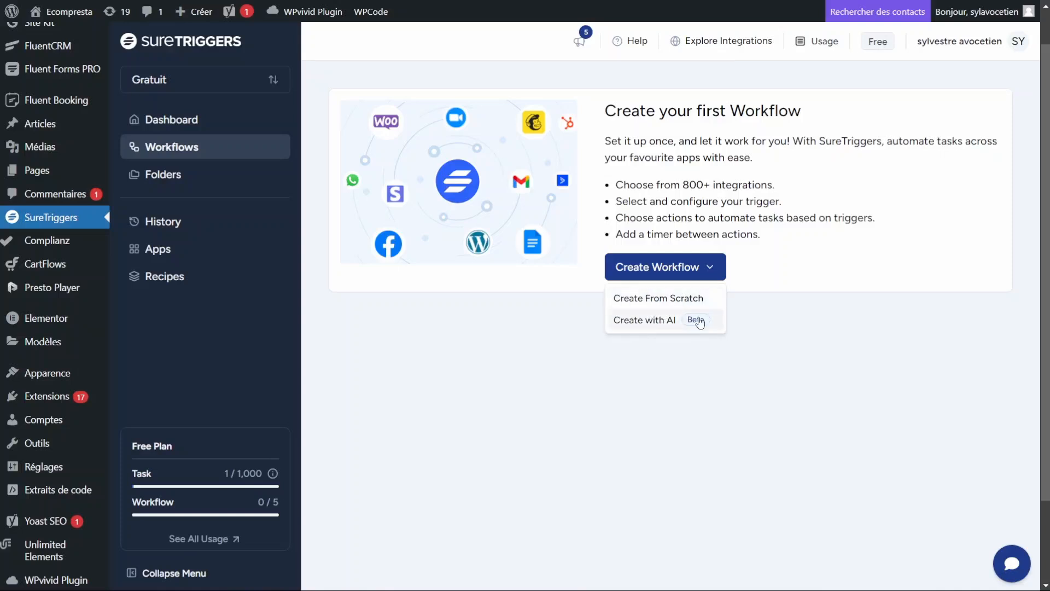
left_click(651, 324)
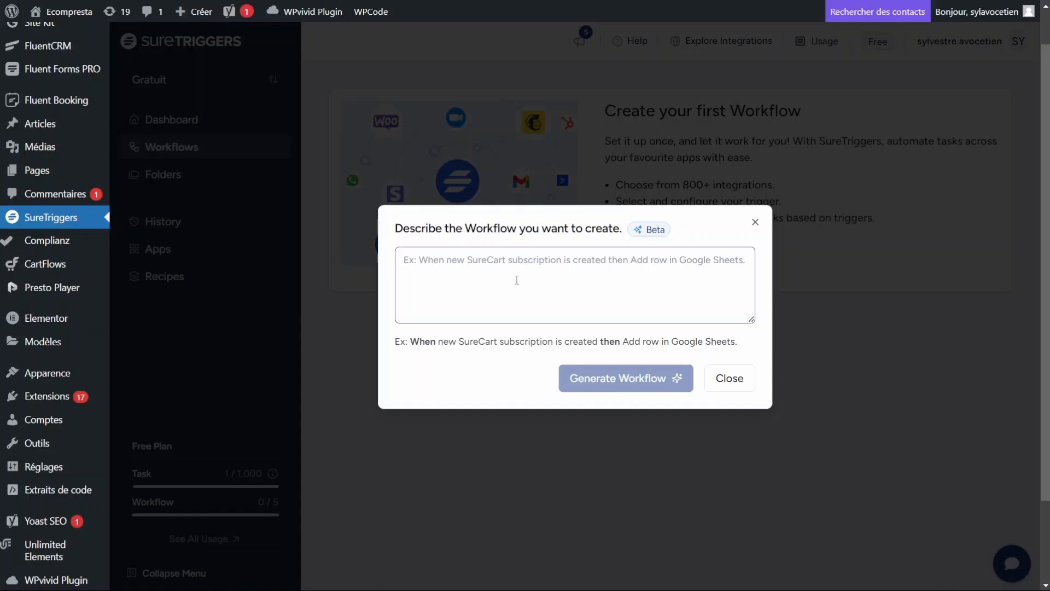
left_click(727, 380)
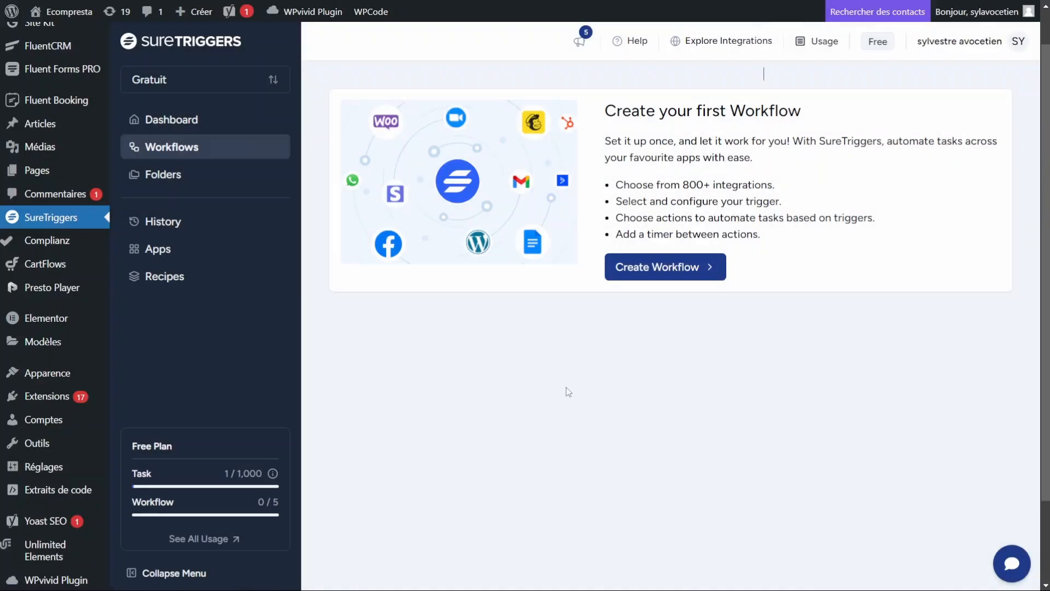
left_click(669, 275)
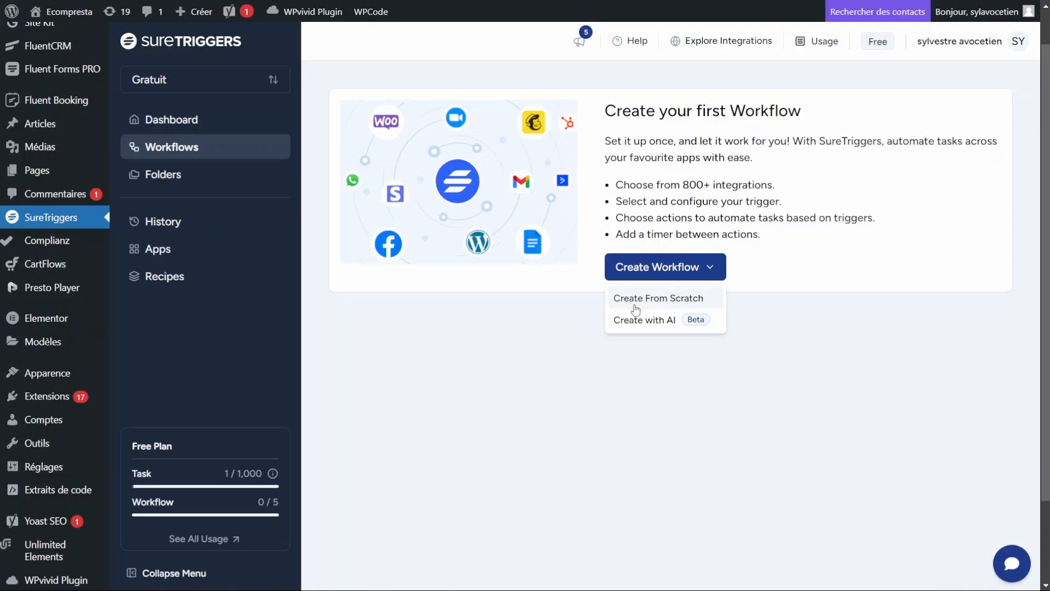
left_click(672, 298)
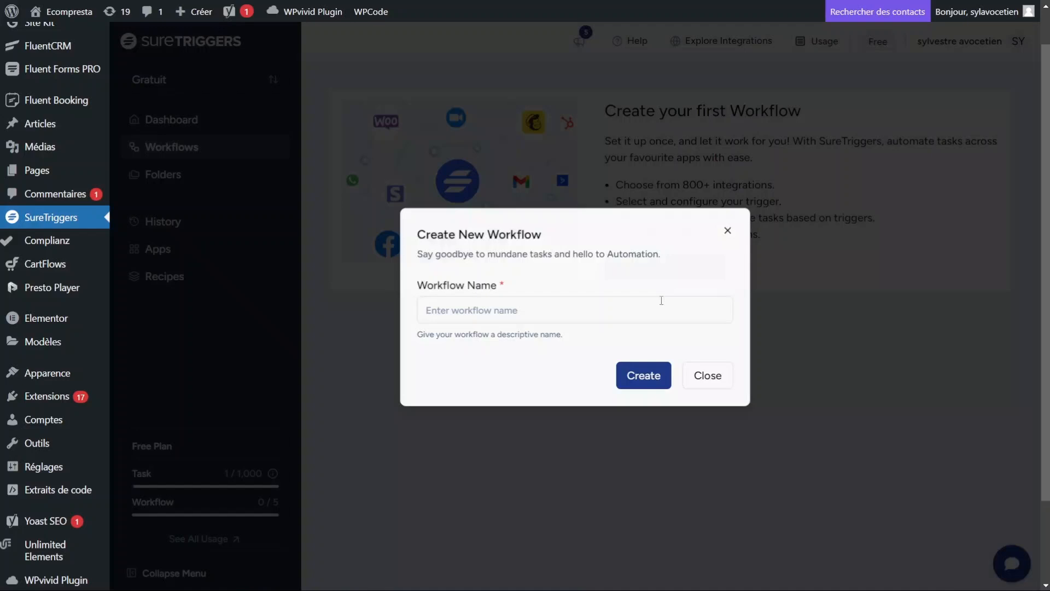
Step: Enter 'Newsletters' as the workflow name and create the workflow
left_click(492, 308)
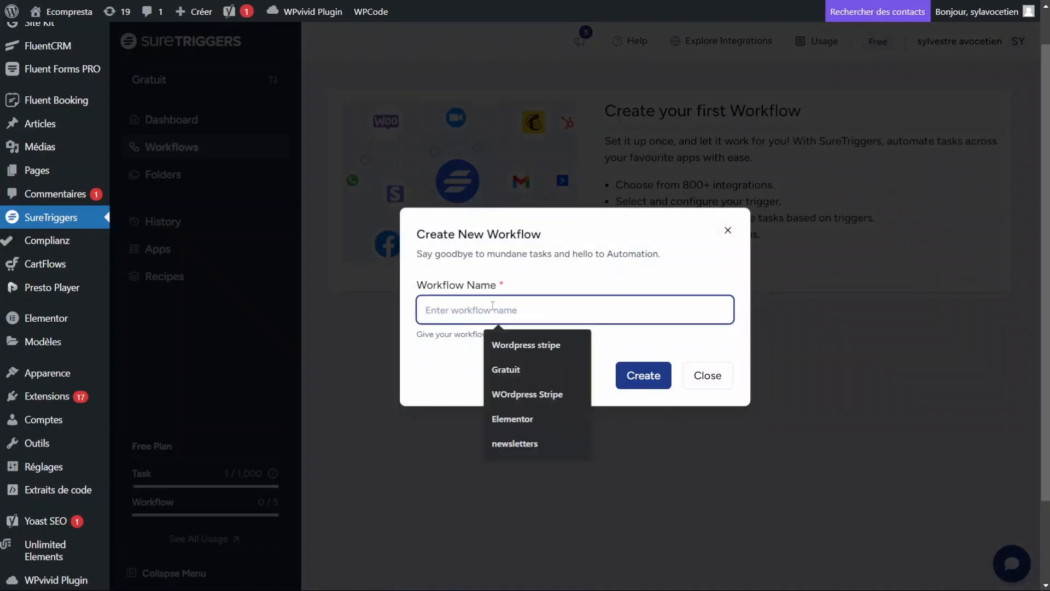
type("Newsl")
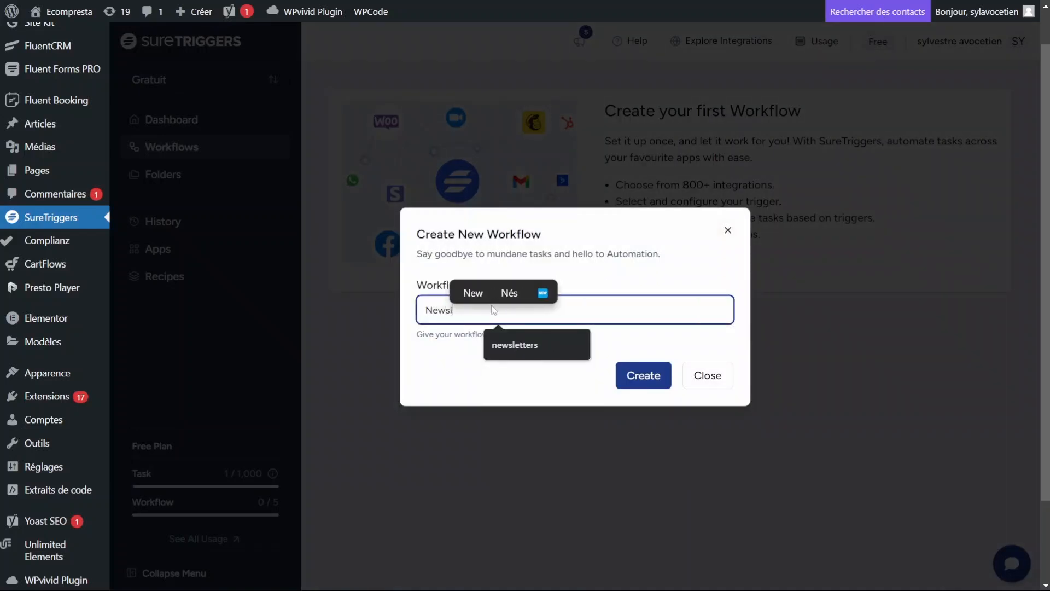
type("etters")
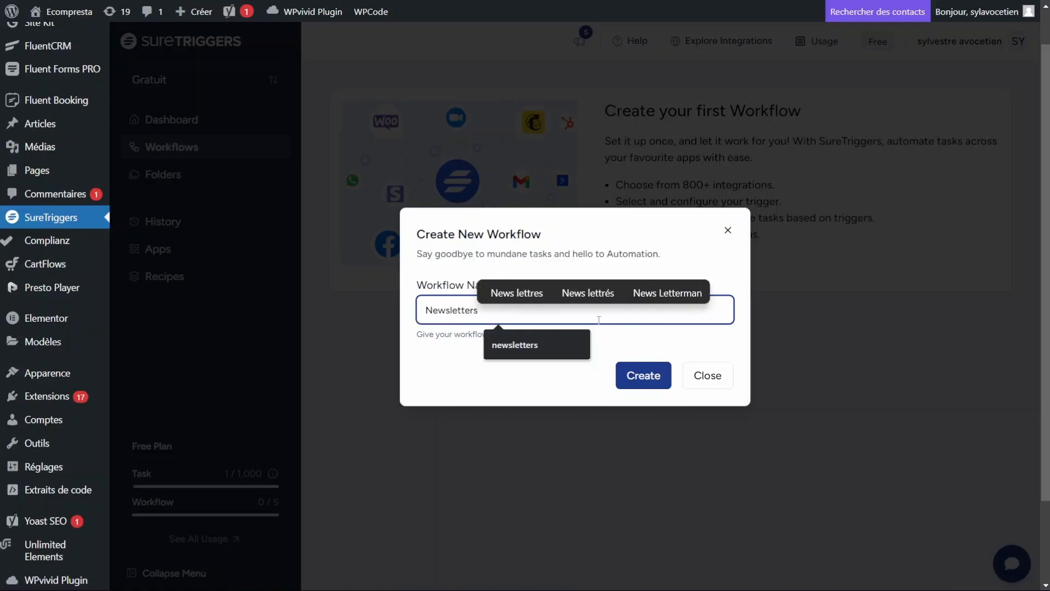
left_click(646, 344)
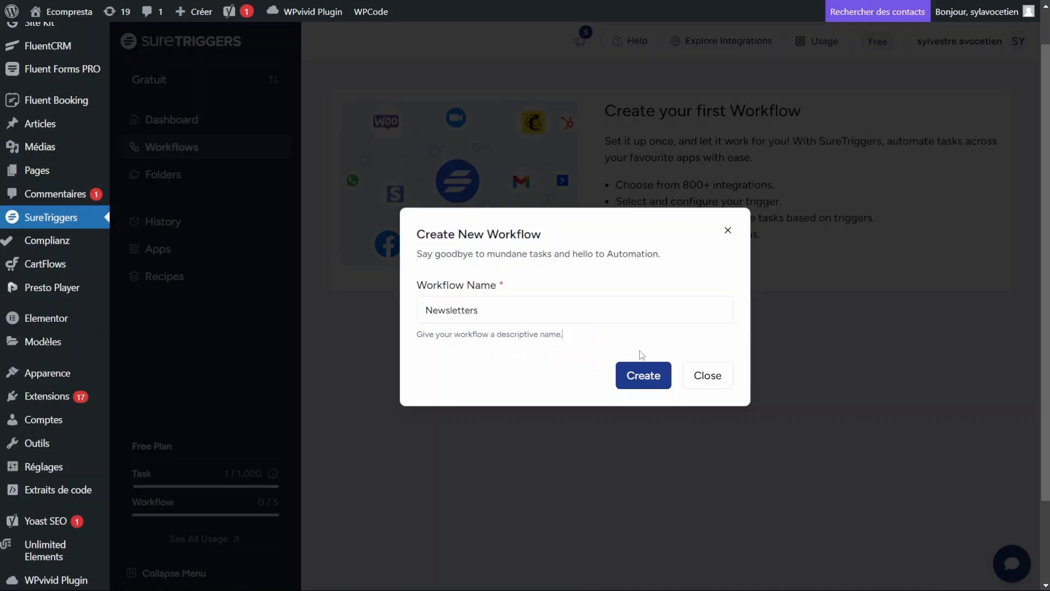
left_click(645, 378)
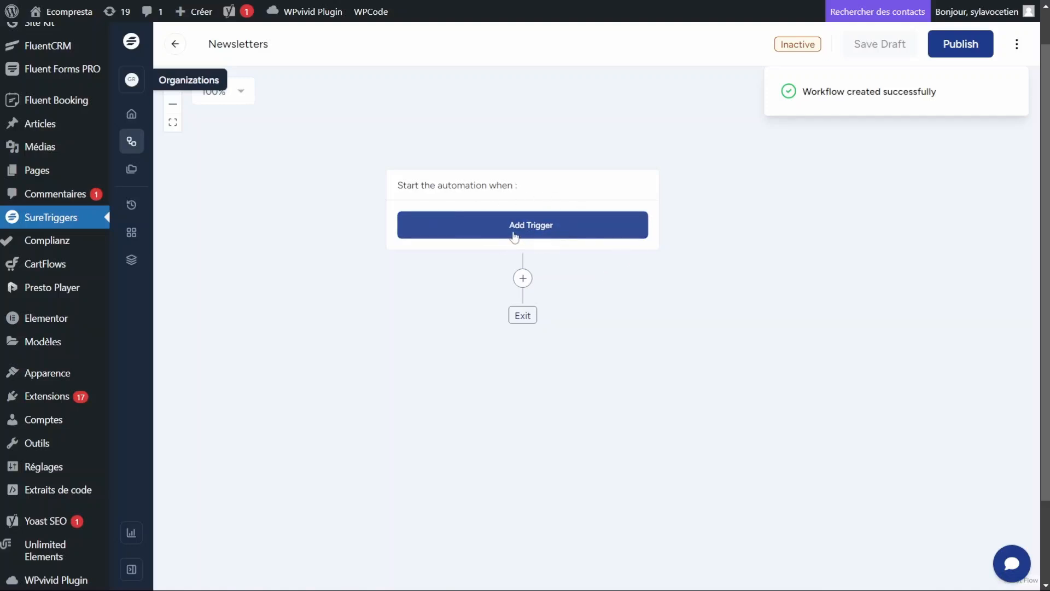
Step: Dismiss the creation notice and add a trigger, choosing Fluent Forms from a 'fluent' search
mouse_move(994, 102)
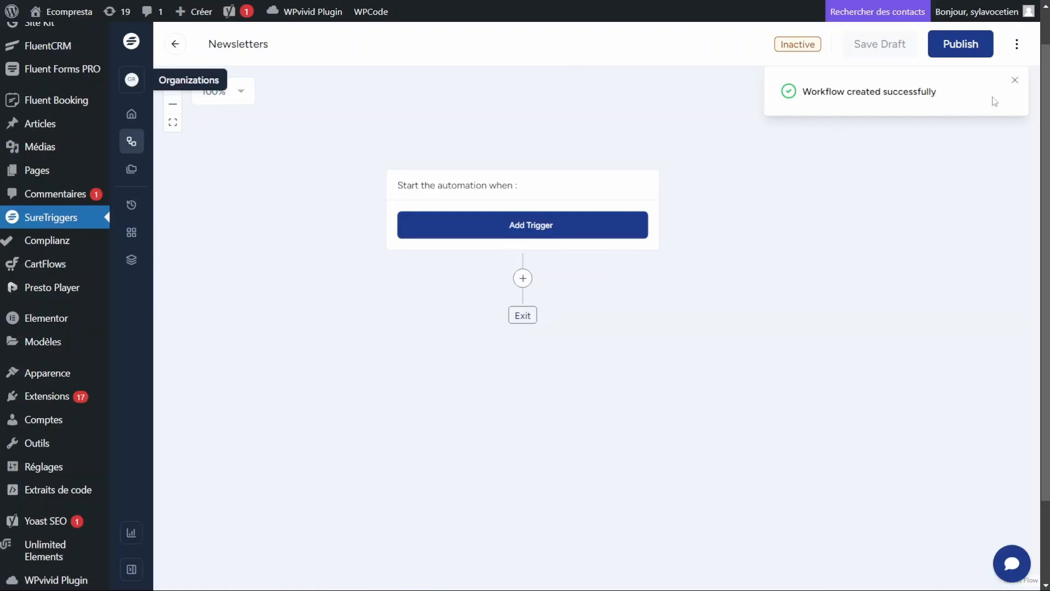
left_click(1015, 80)
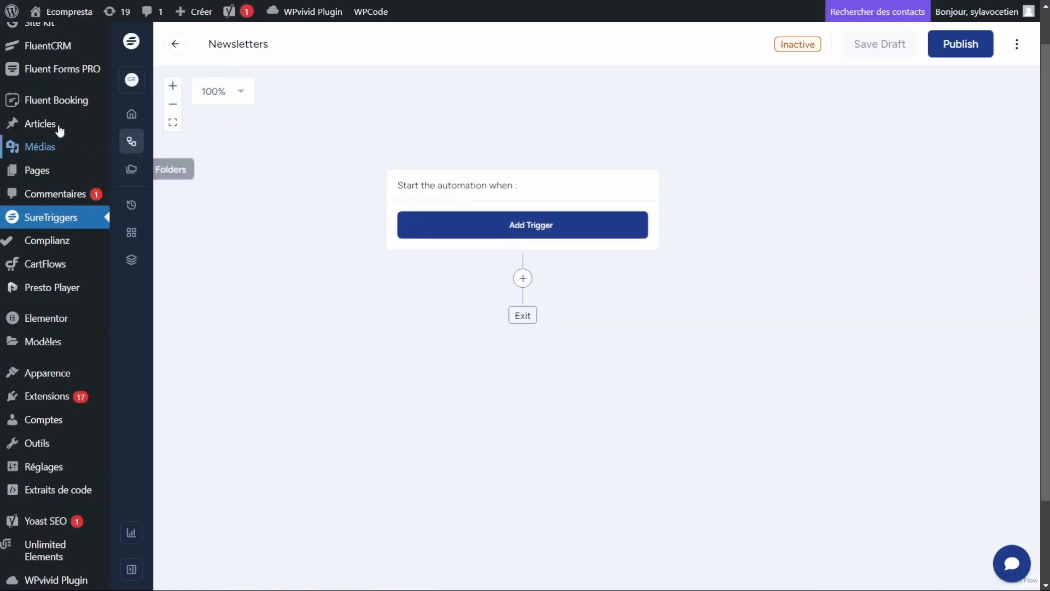
scroll(82, 90, "up", 1)
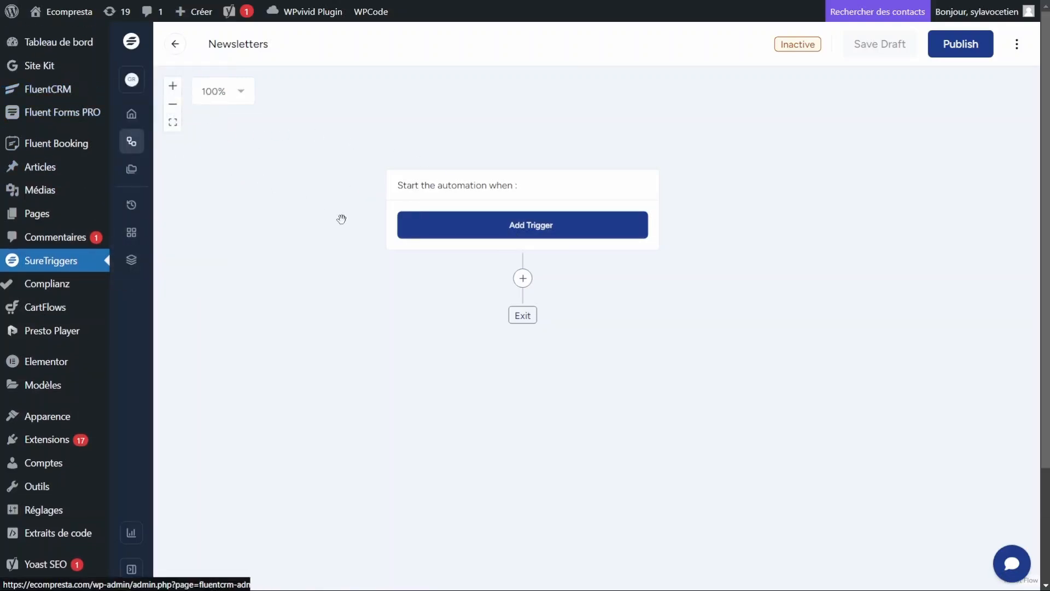
mouse_move(44, 120)
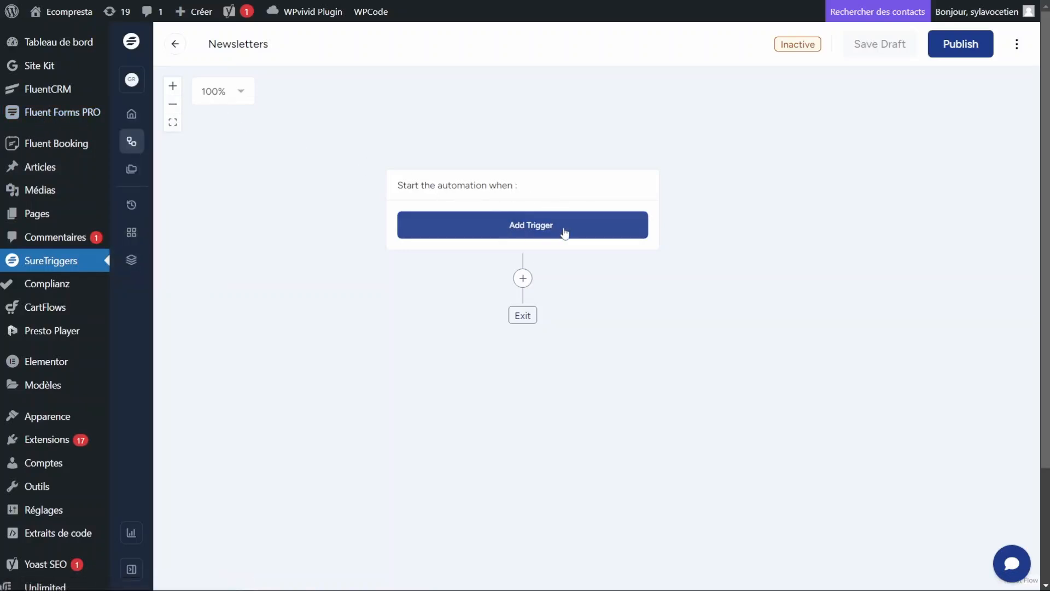
left_click(531, 226)
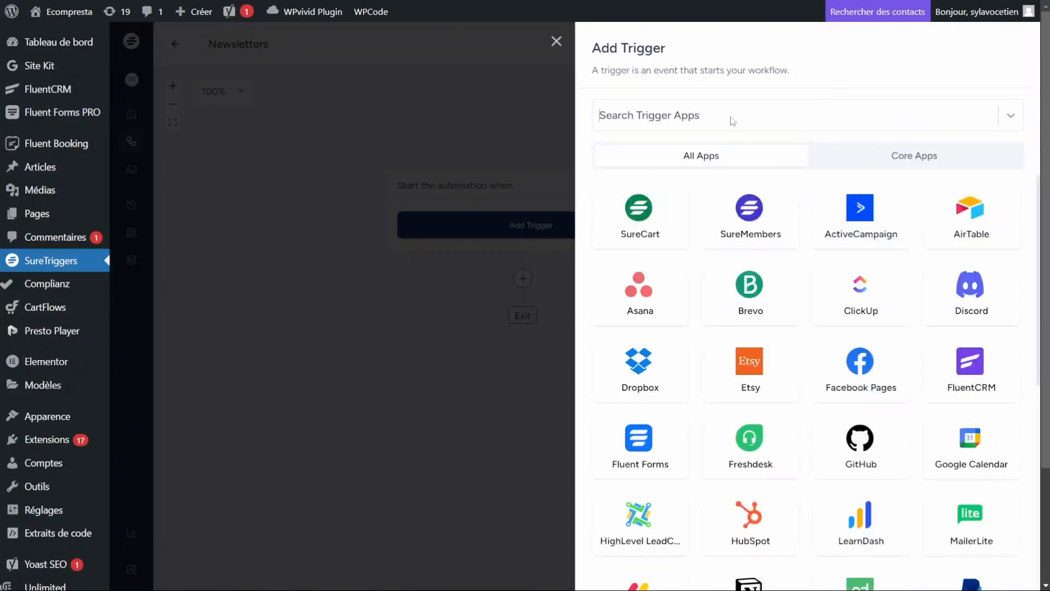
left_click(736, 118)
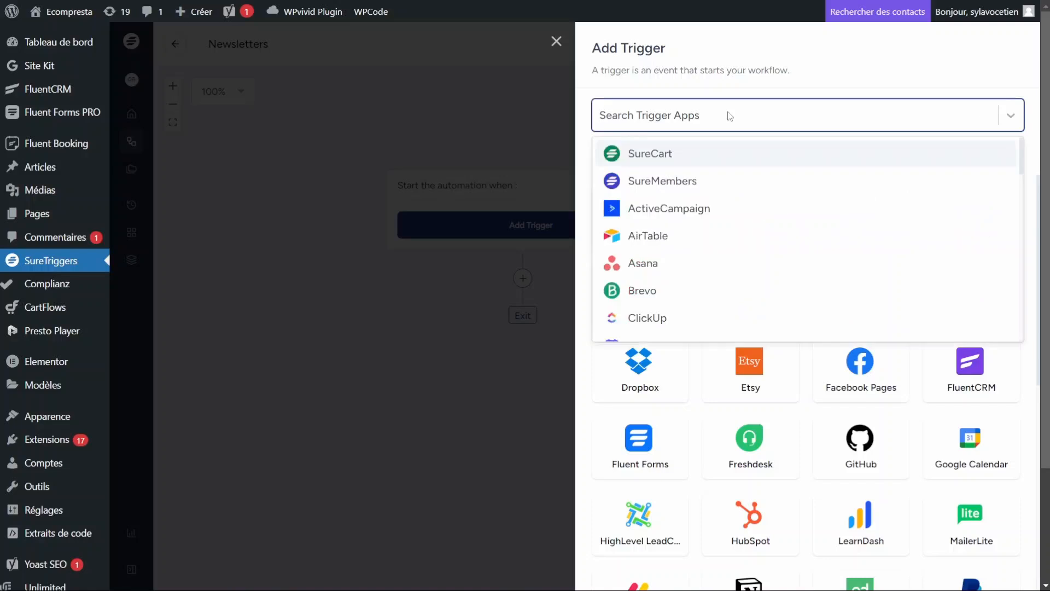
type("fluent")
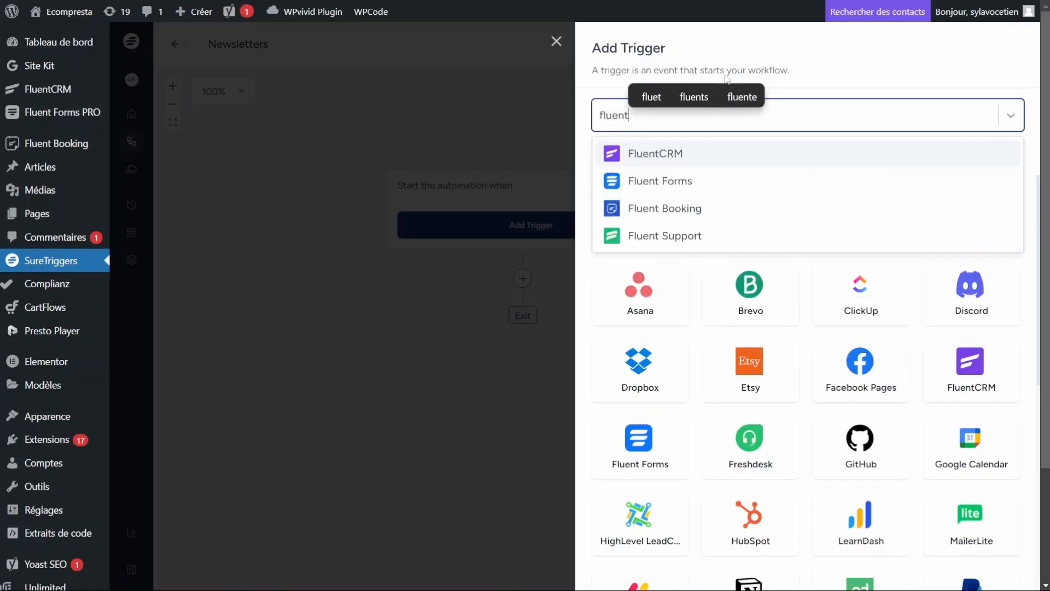
left_click(677, 180)
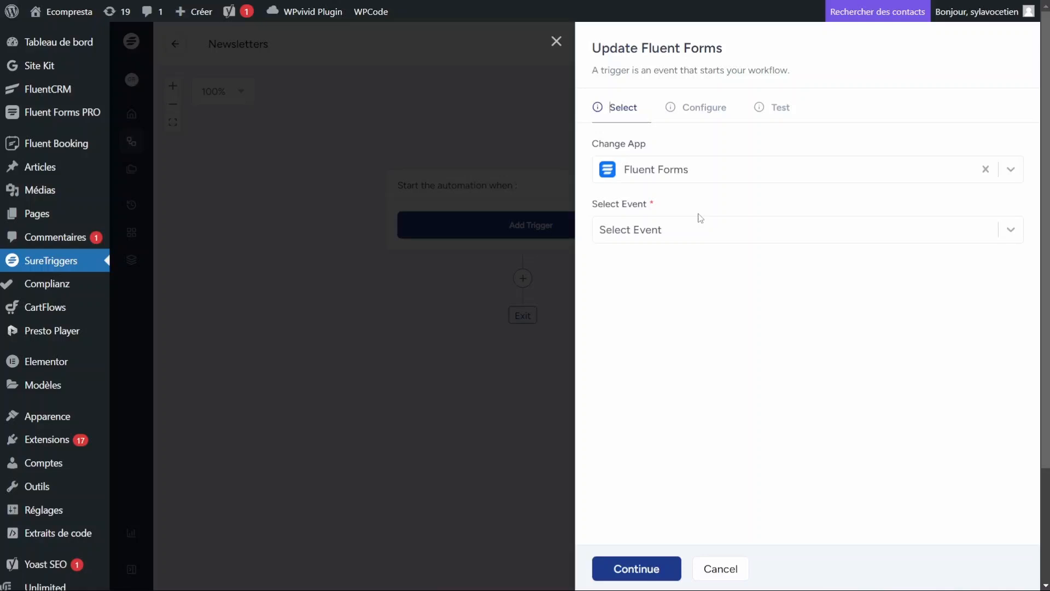
Step: Set the trigger event to User Submits Form using the WordPress - ecompresta.com connection
left_click(651, 232)
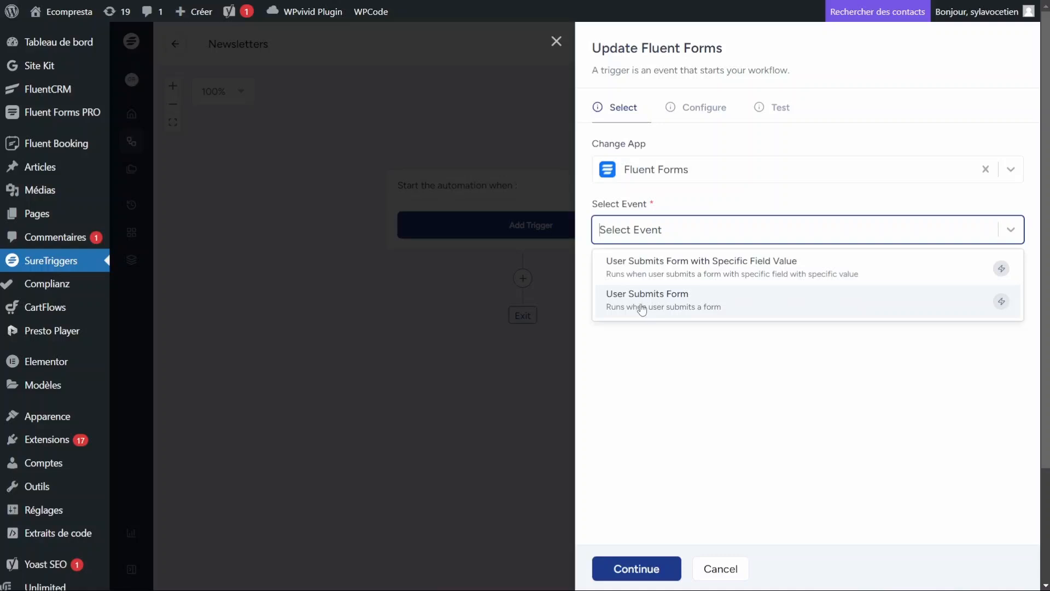
left_click(667, 306)
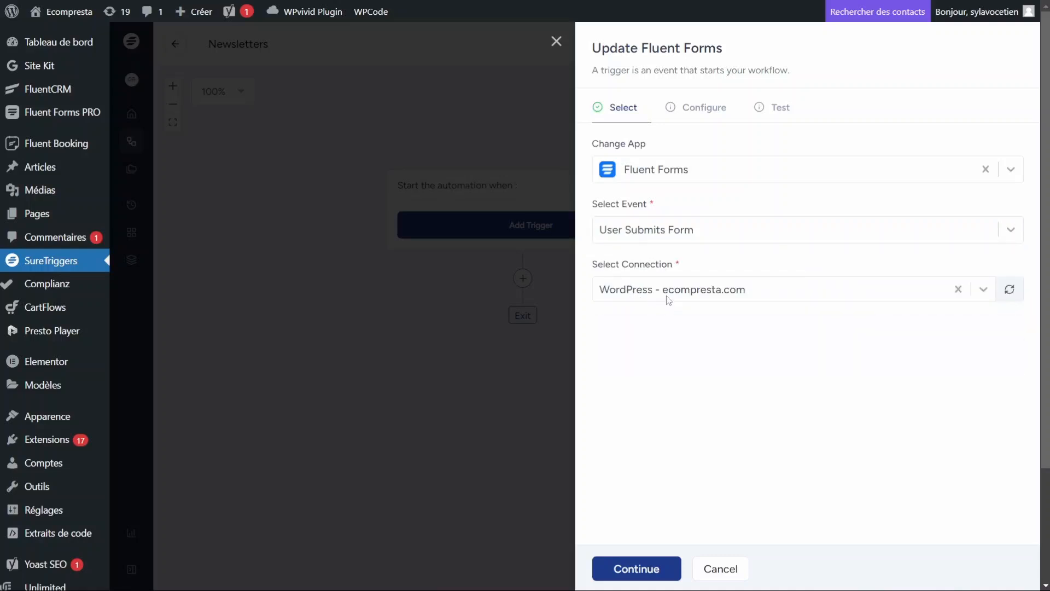
left_click(694, 295)
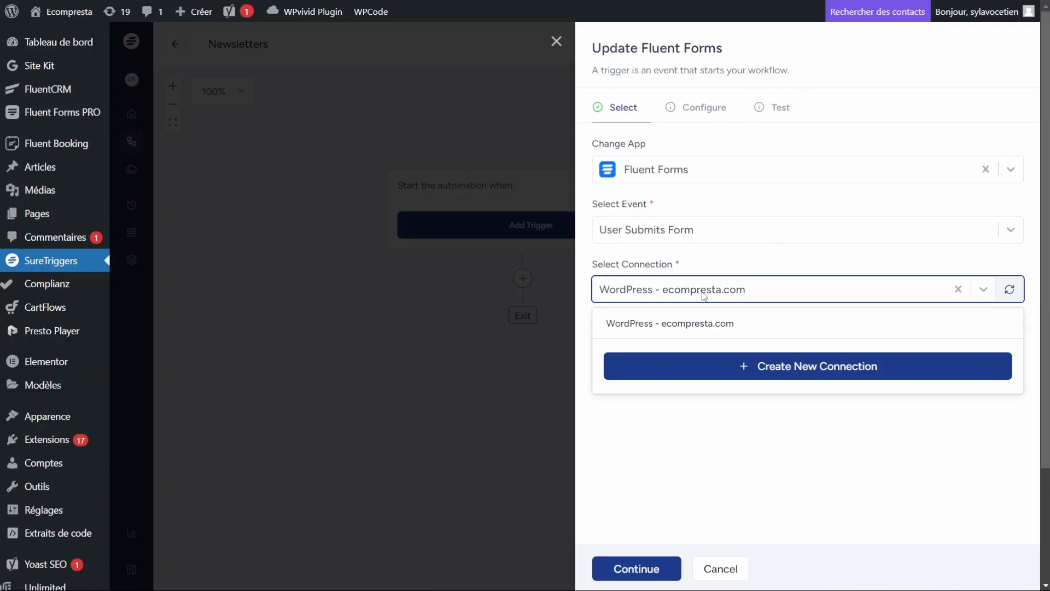
left_click(704, 296)
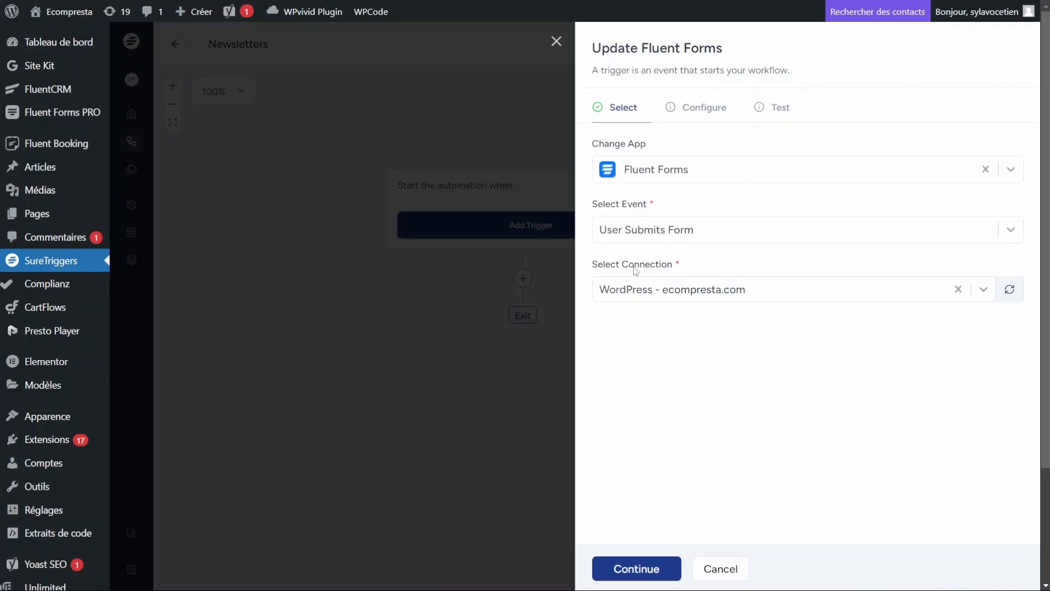
left_click(652, 295)
left_click(649, 294)
Step: Limit the trigger to the Newsletters form and continue to the Test step
left_click(645, 574)
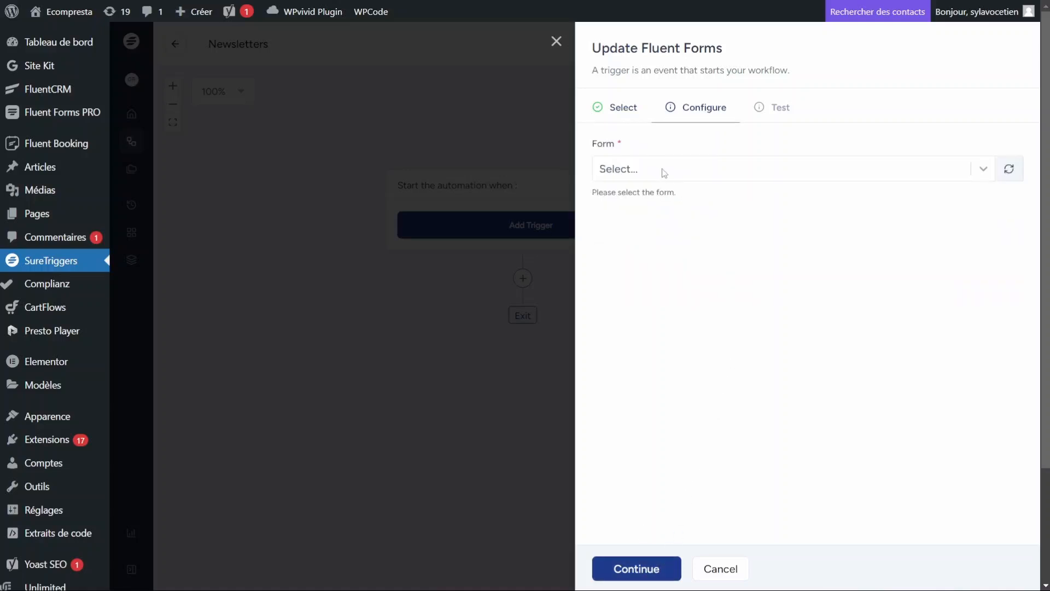
left_click(646, 172)
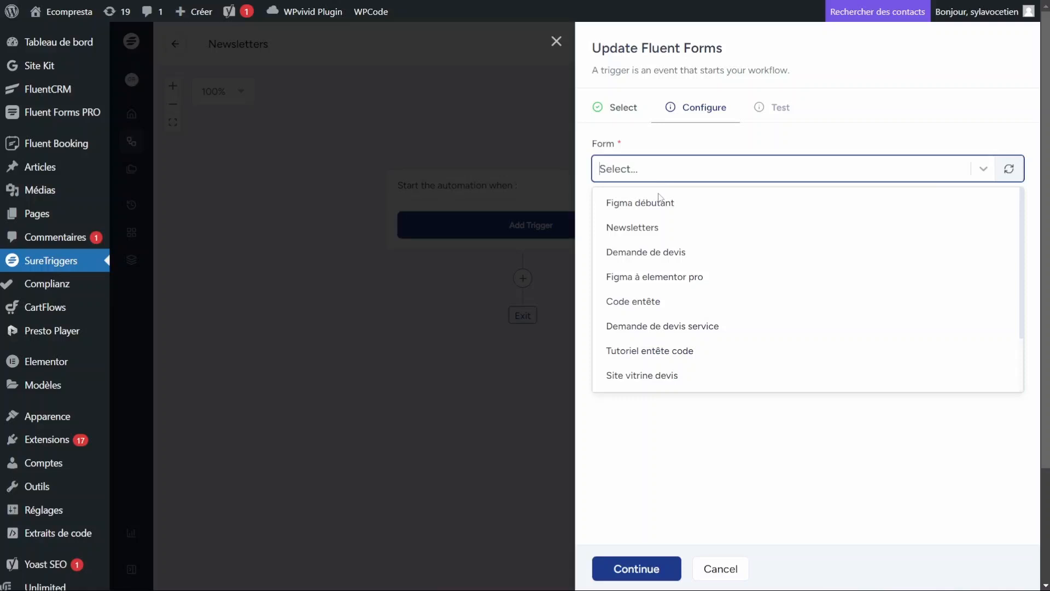
left_click(649, 236)
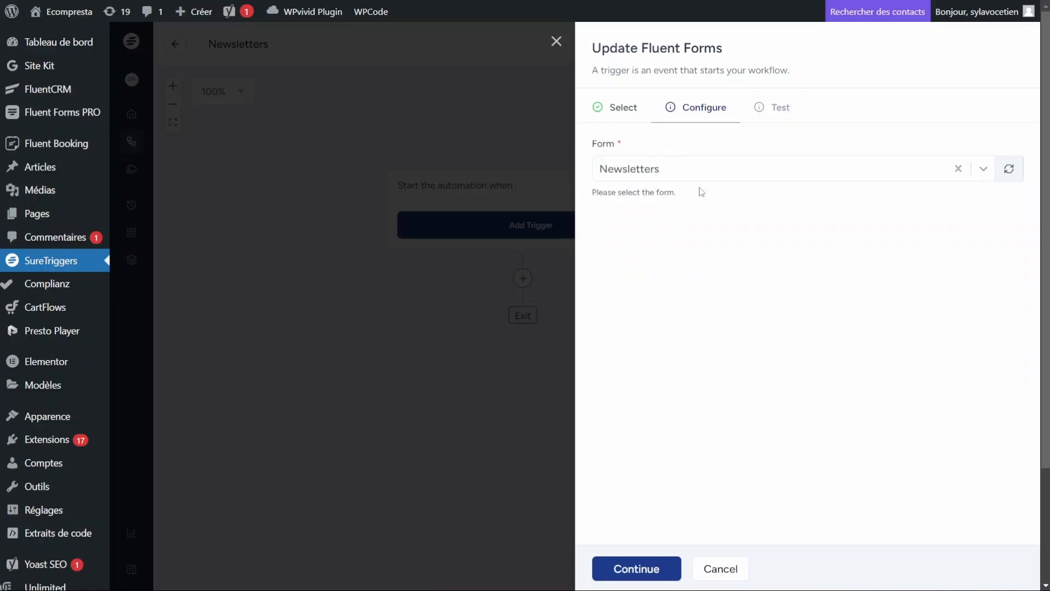
left_click(661, 574)
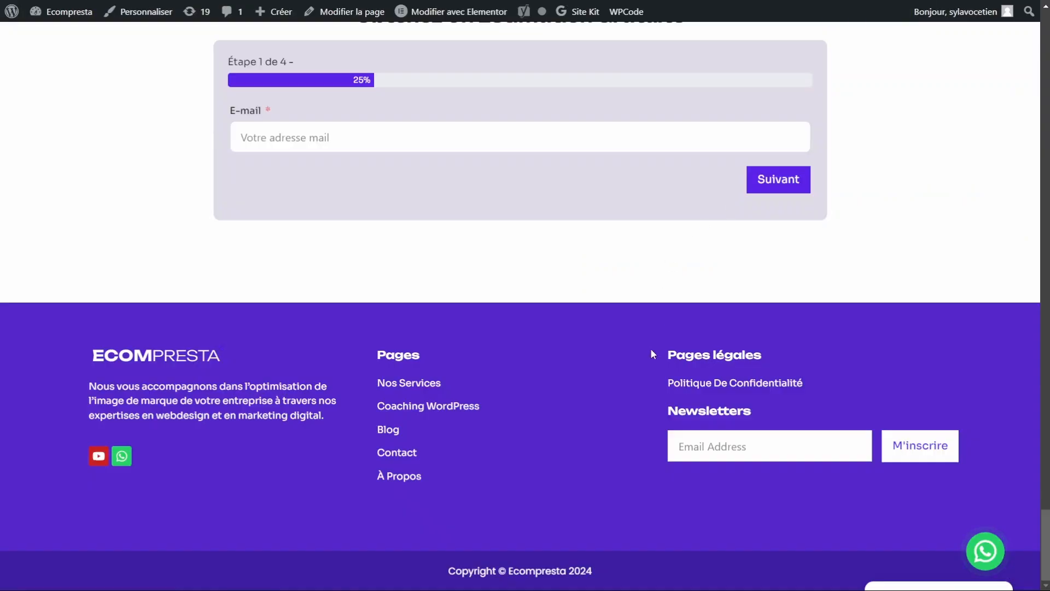
Step: Sign up a saved e-mail address through the site's footer newsletter form, then return to SureTriggers
left_click(745, 444)
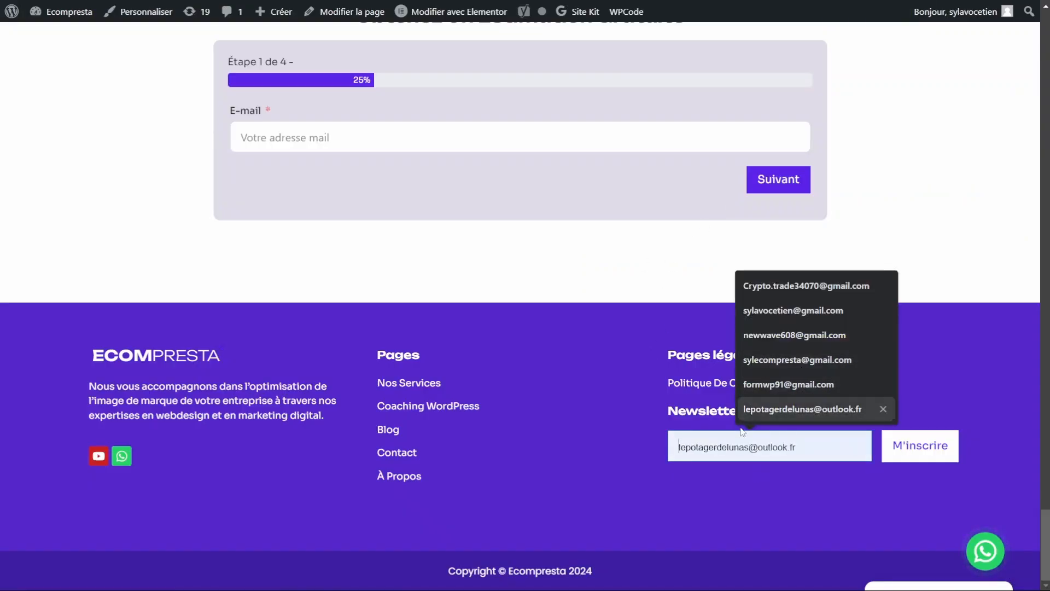
left_click(715, 492)
left_click(711, 440)
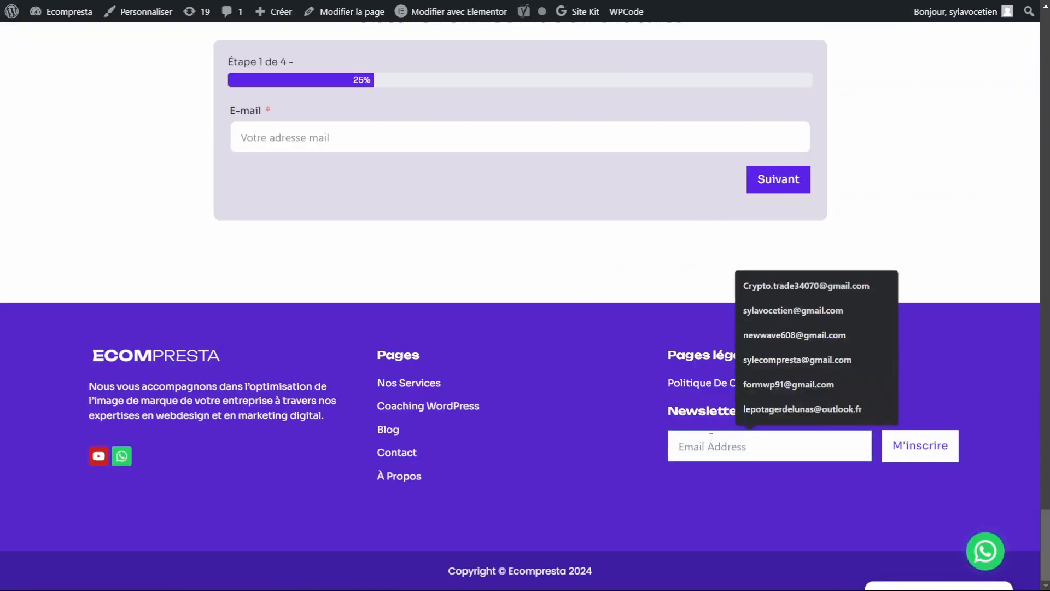
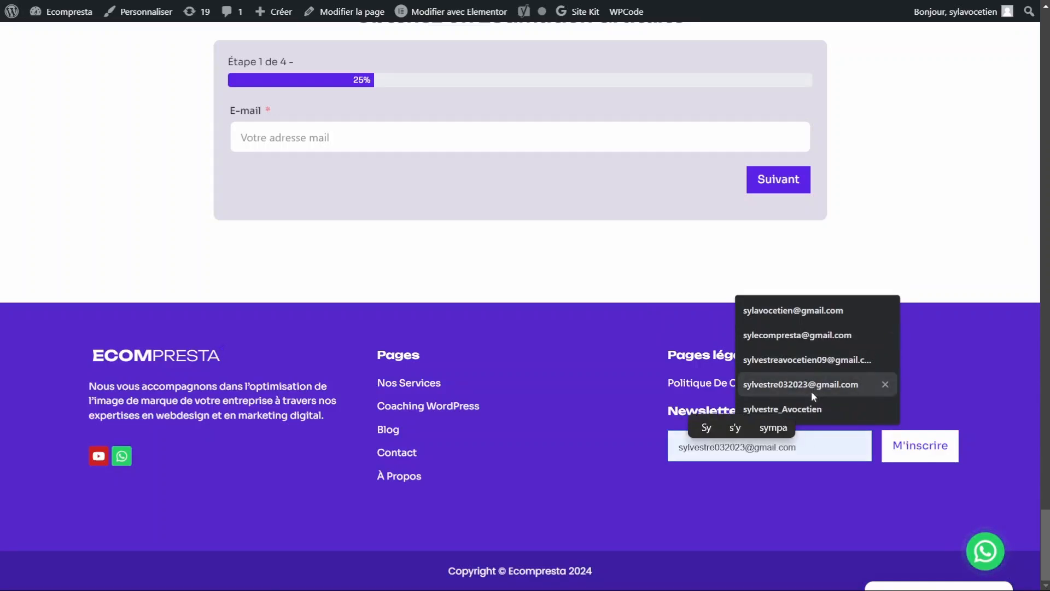
left_click(795, 386)
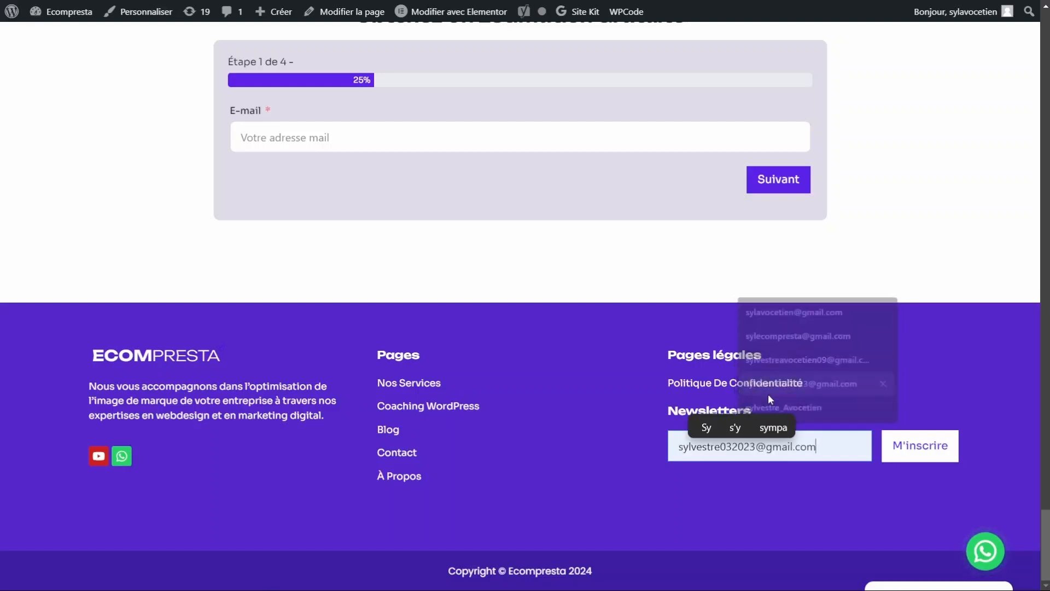
left_click(914, 447)
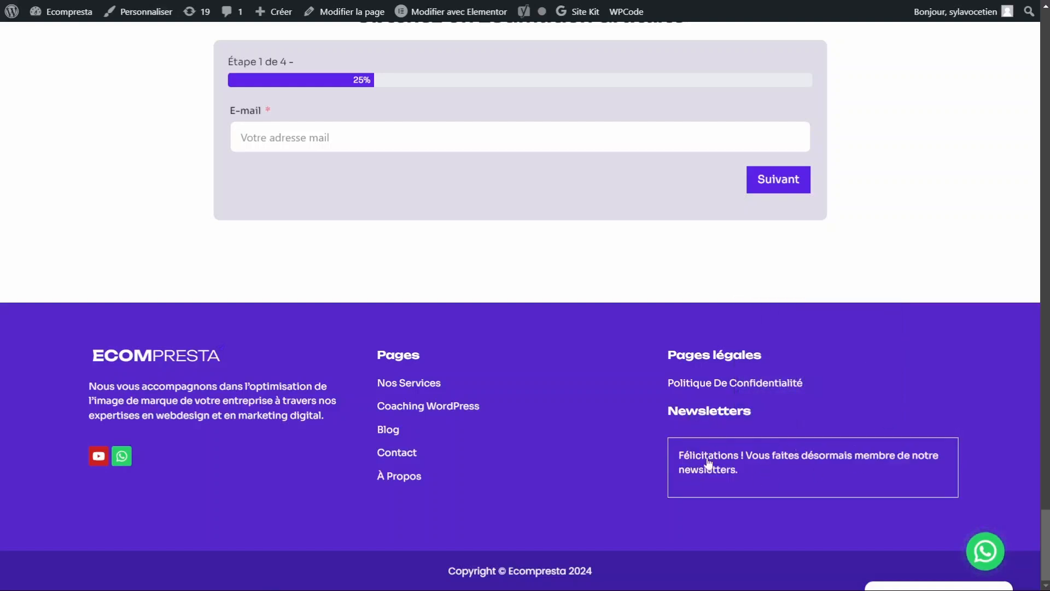
key("ctrl+Tab")
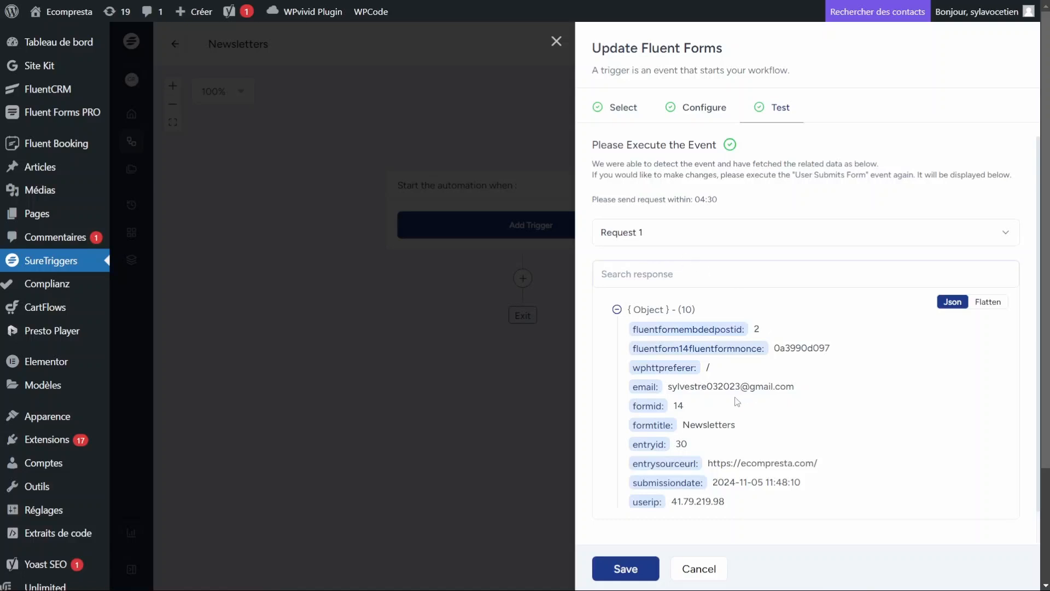
Step: Check the captured e-mail in the test response and save the Fluent Forms trigger
scroll(737, 402, "down", 1)
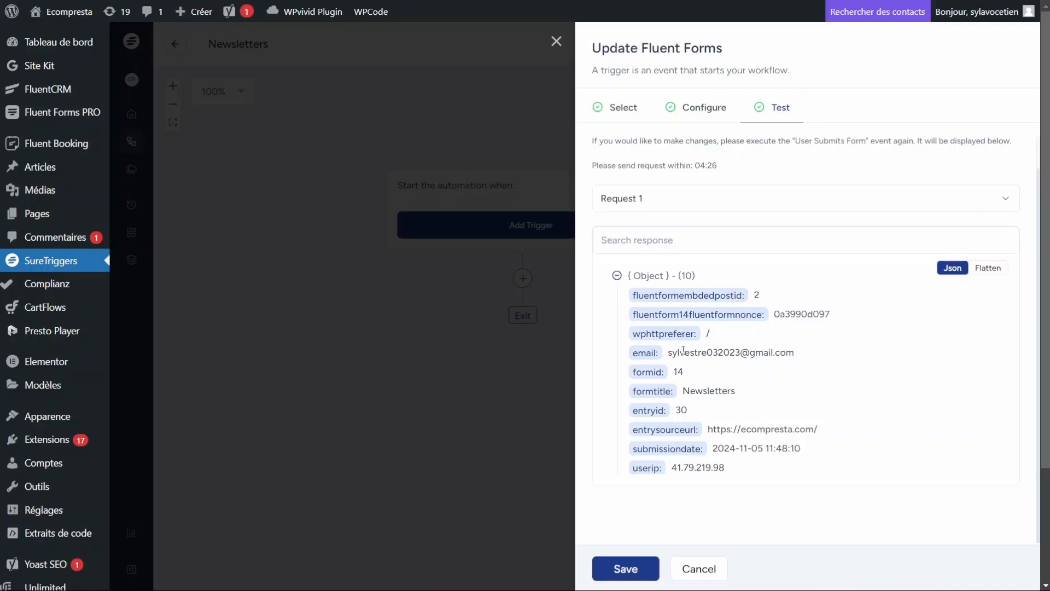
left_click_drag(672, 354, 815, 354)
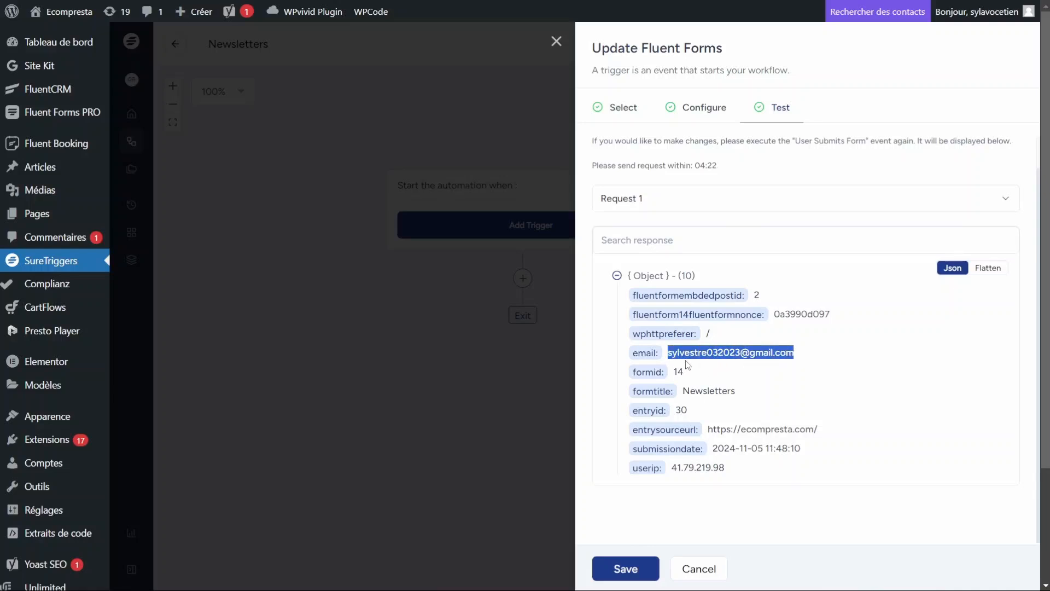
left_click(703, 351)
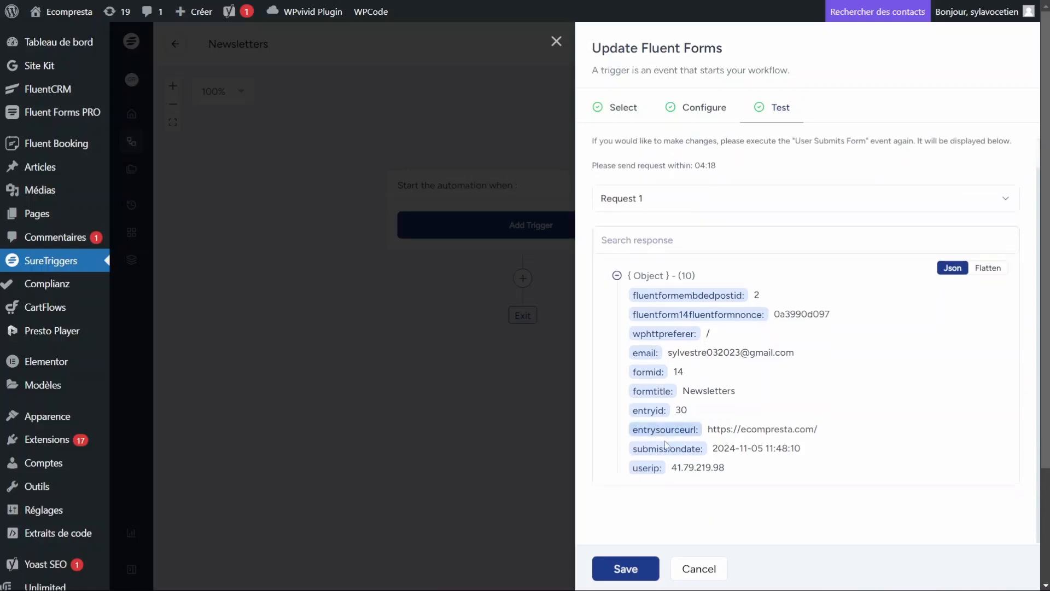
left_click(638, 574)
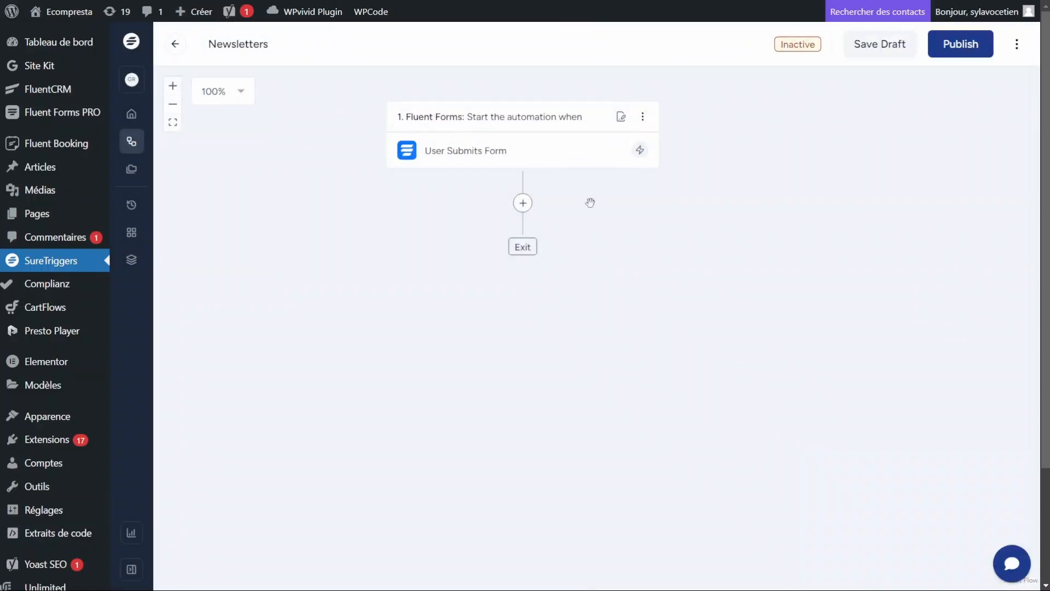
Step: Add an action step after the trigger, choosing Google Sheets from a 'sheets' search
left_click(523, 204)
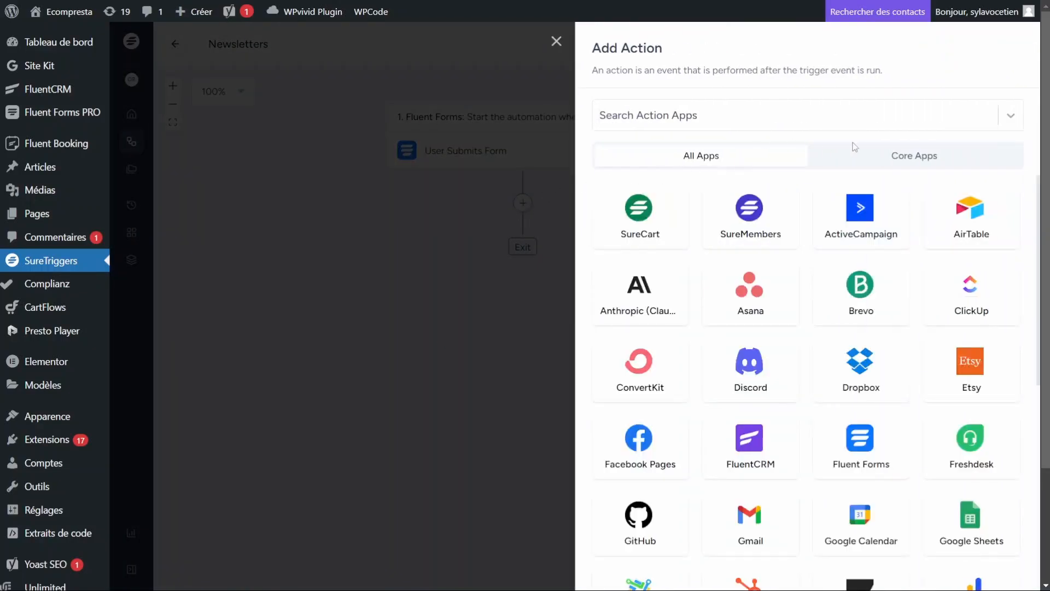
left_click(696, 115)
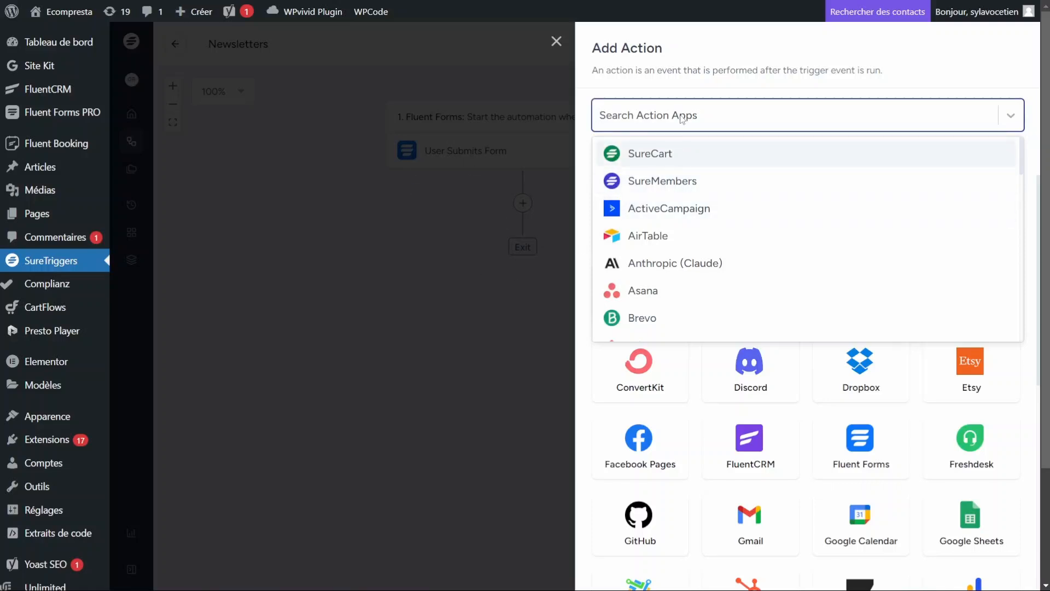
type("shett")
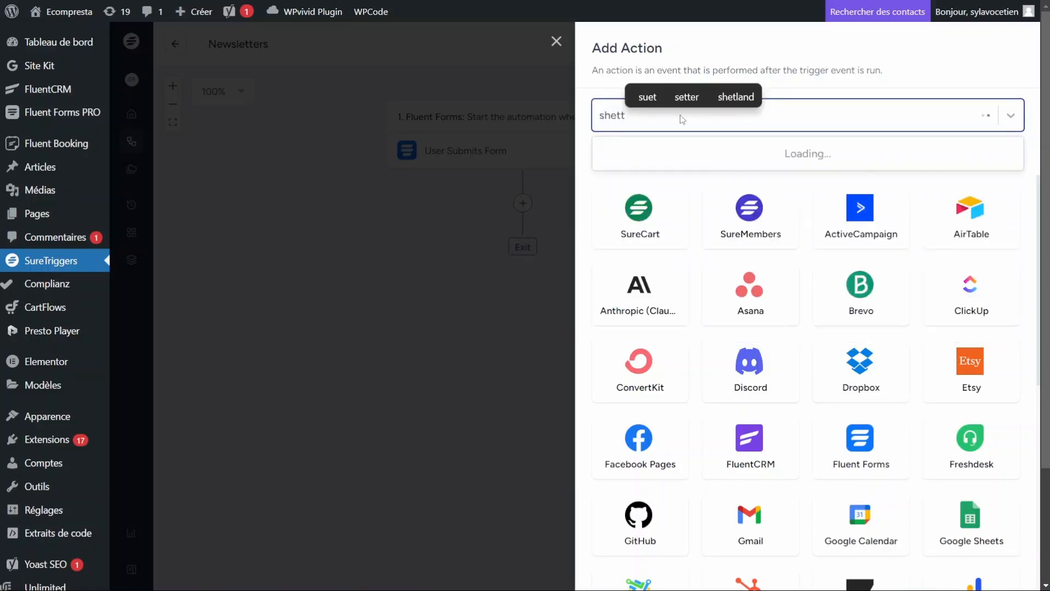
key("BackSpace")
key("BackSpace")
type("ets")
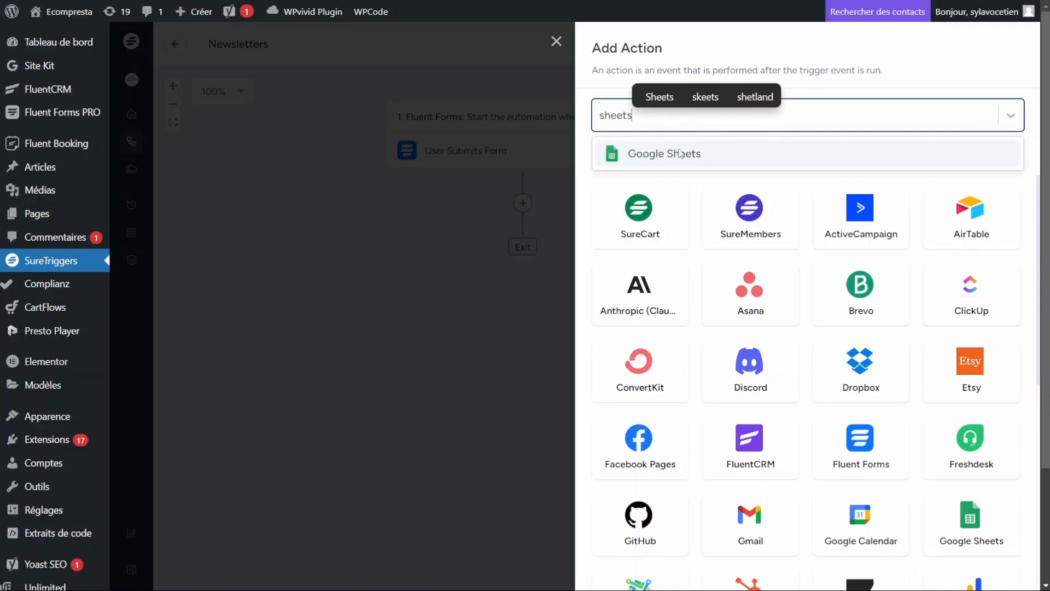
left_click(660, 158)
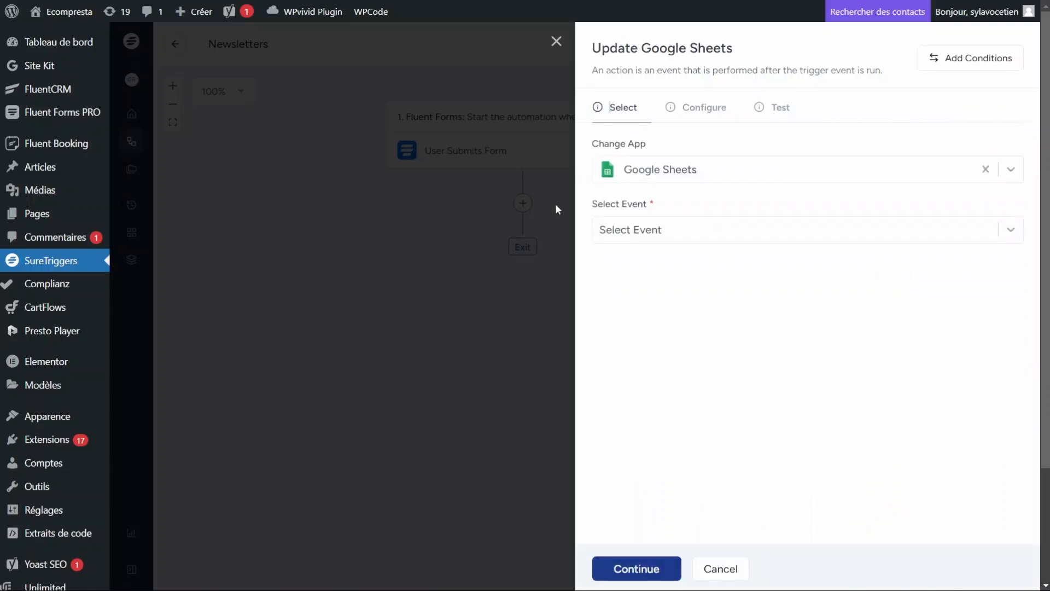
Step: Set the Google Sheets event to Add New Row, keeping the existing Google account connection
left_click(635, 236)
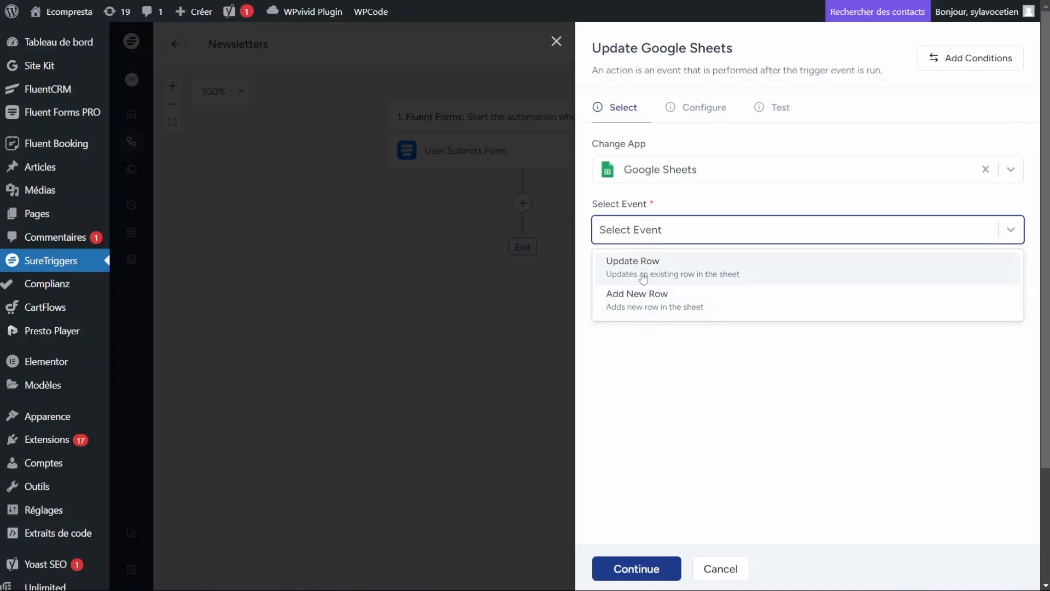
left_click(692, 307)
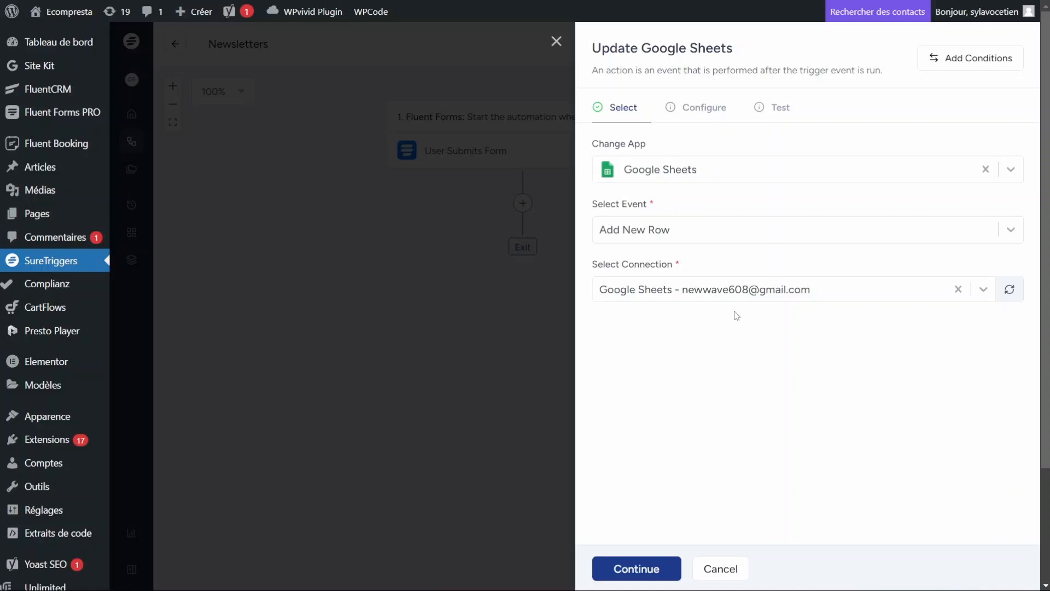
left_click(727, 295)
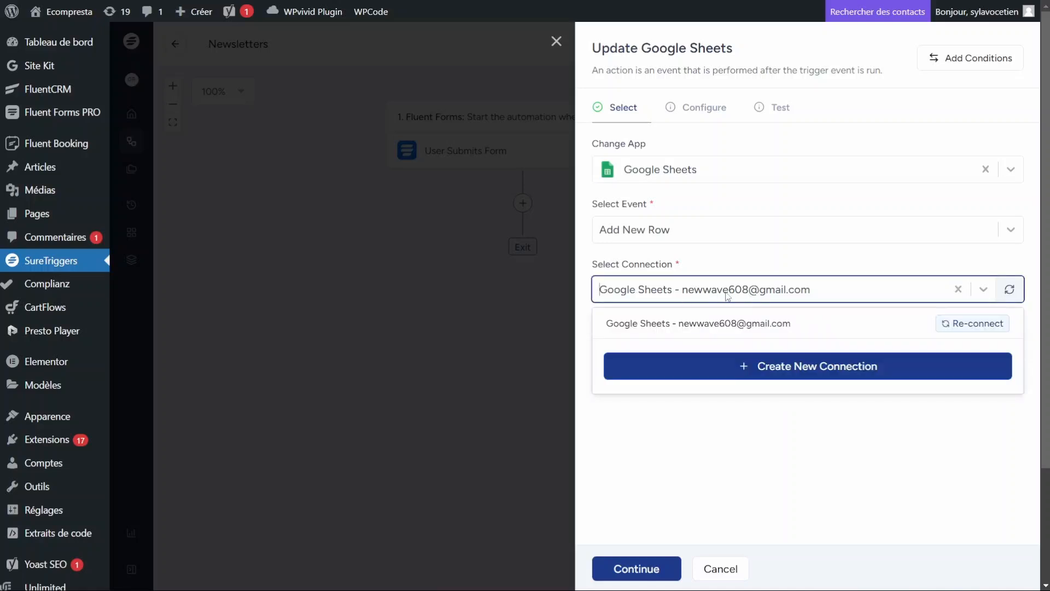
left_click(725, 294)
left_click(723, 293)
left_click(721, 289)
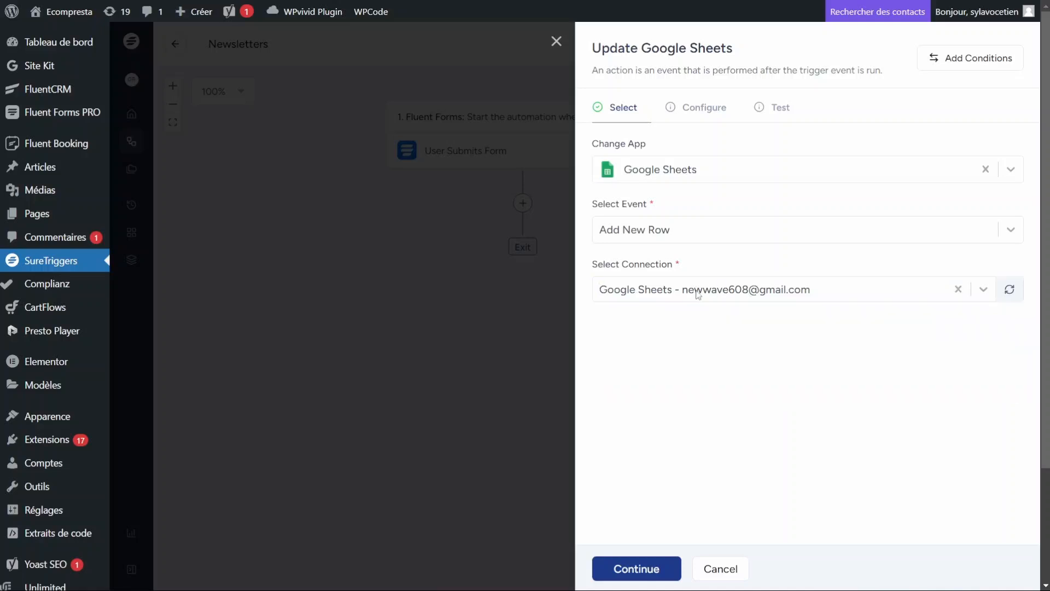
left_click(645, 570)
Step: Target the Suretriggers spreadsheet and the Feuille 1 worksheet, then proceed to testing
left_click(663, 170)
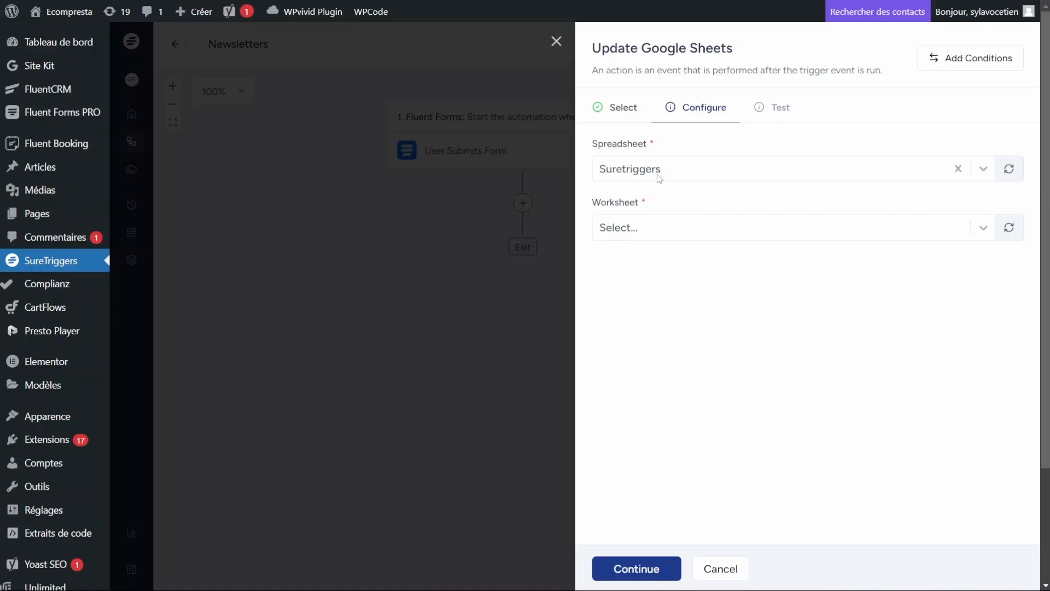
left_click(651, 174)
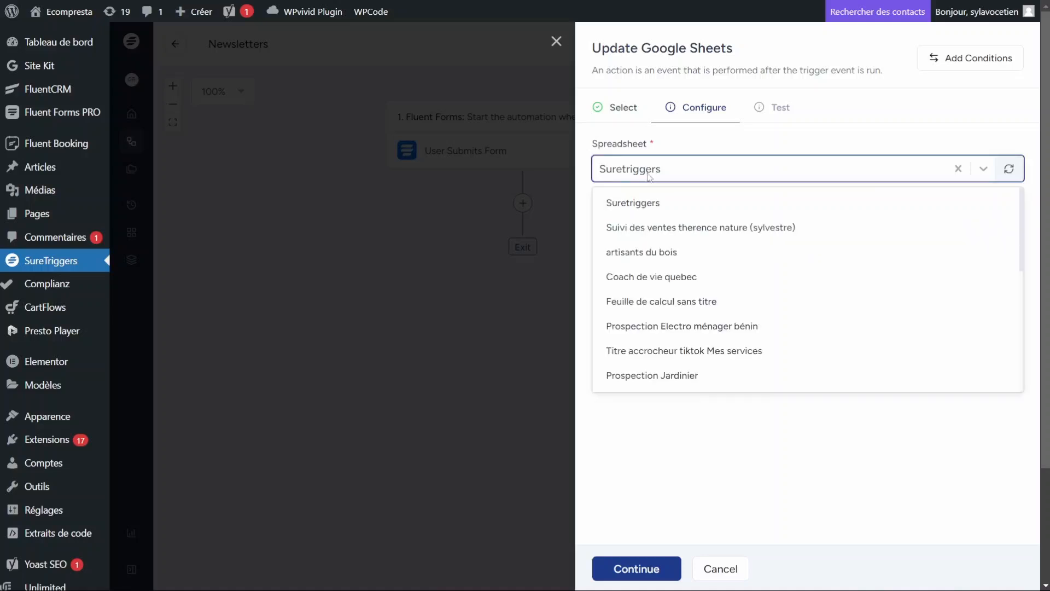
left_click(650, 206)
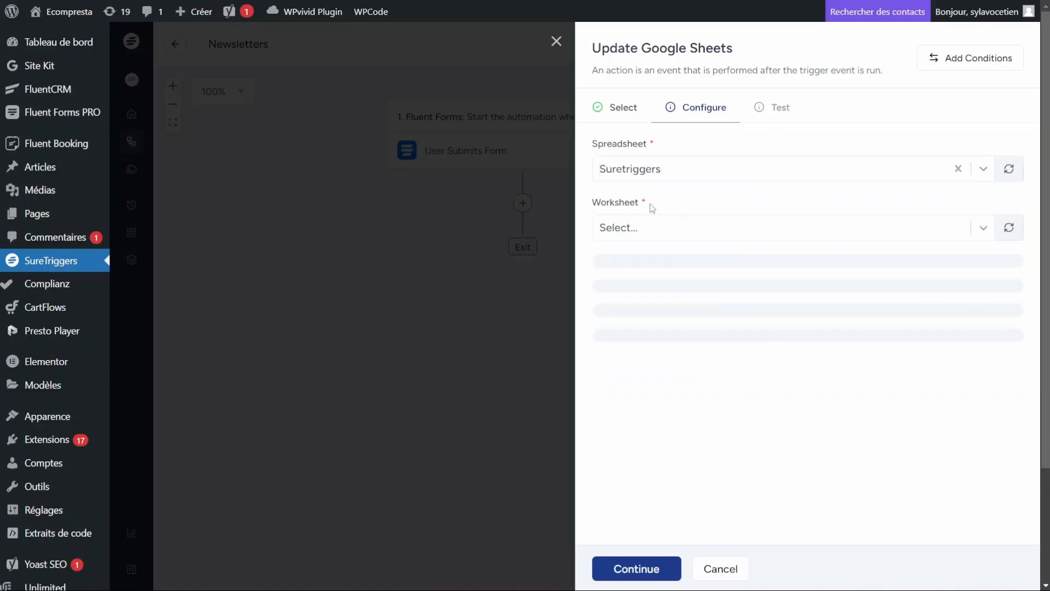
left_click(646, 236)
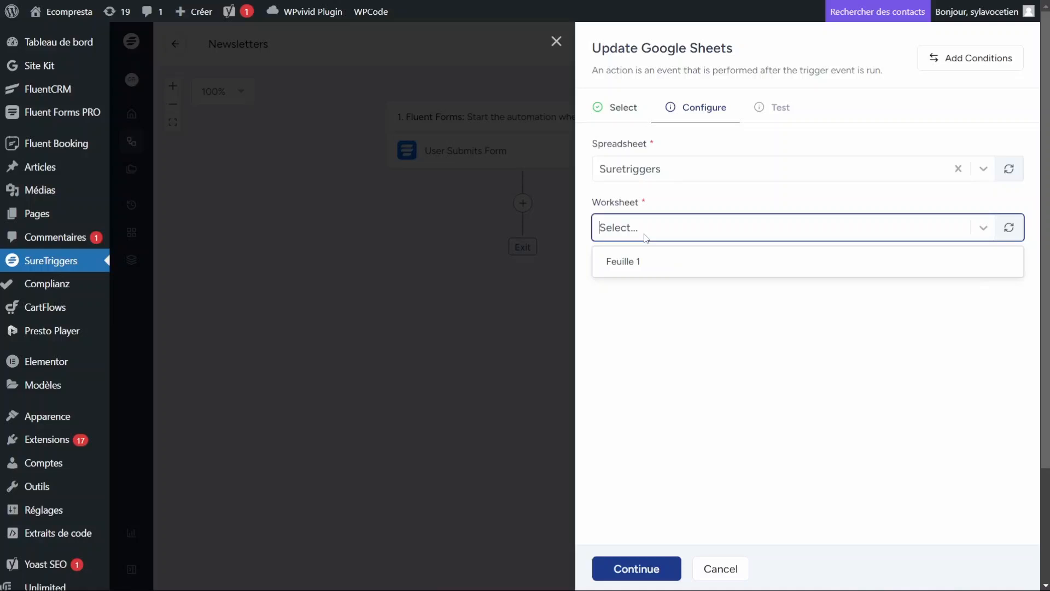
left_click(633, 262)
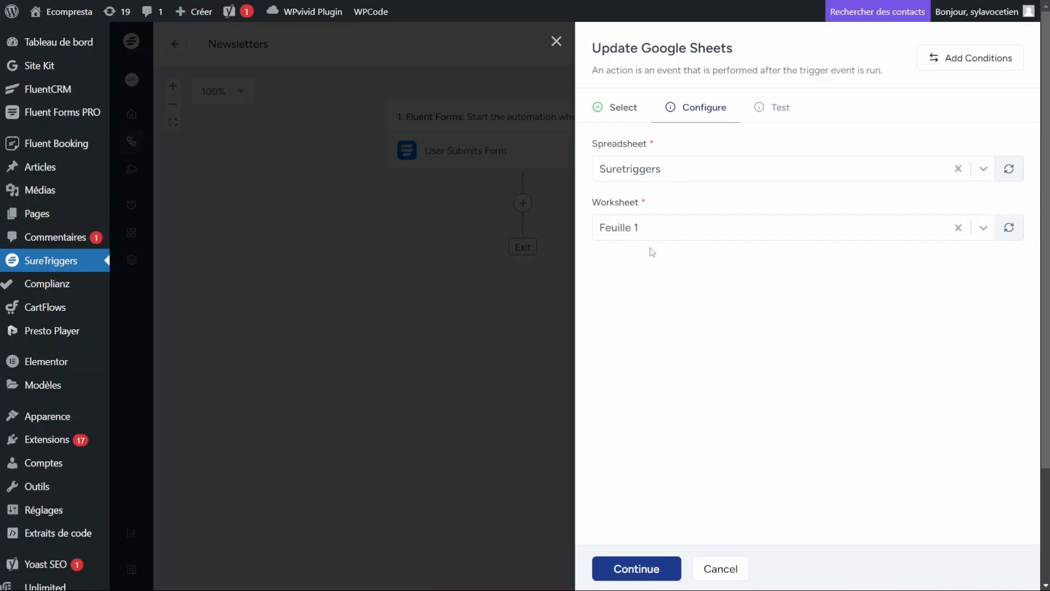
left_click(647, 569)
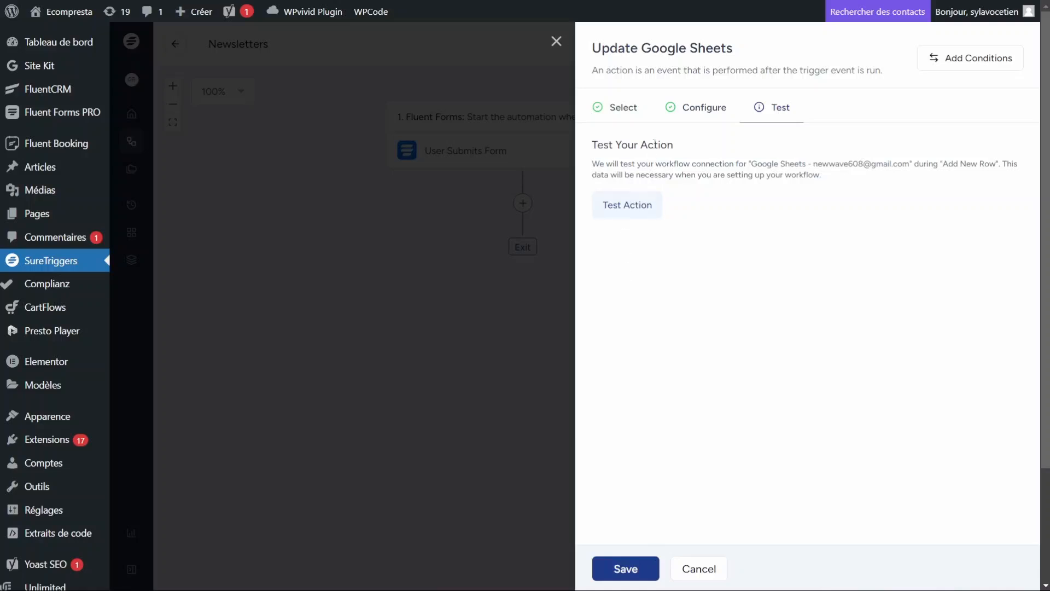
Step: Run the action test, which fails, then recheck the Select and Configure settings before returning to Test
left_click(636, 205)
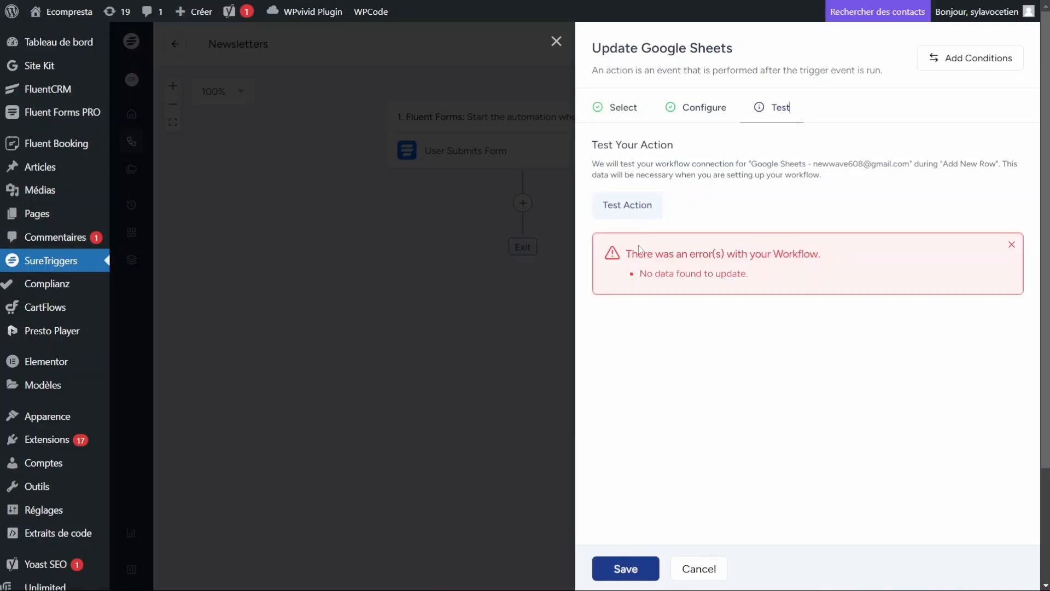
left_click(692, 116)
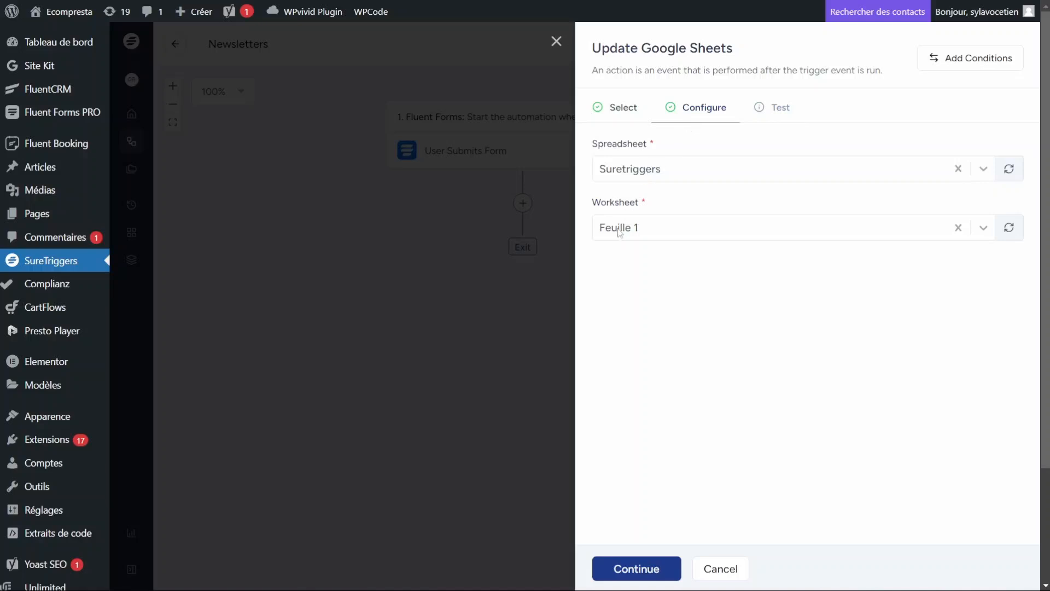
left_click(621, 117)
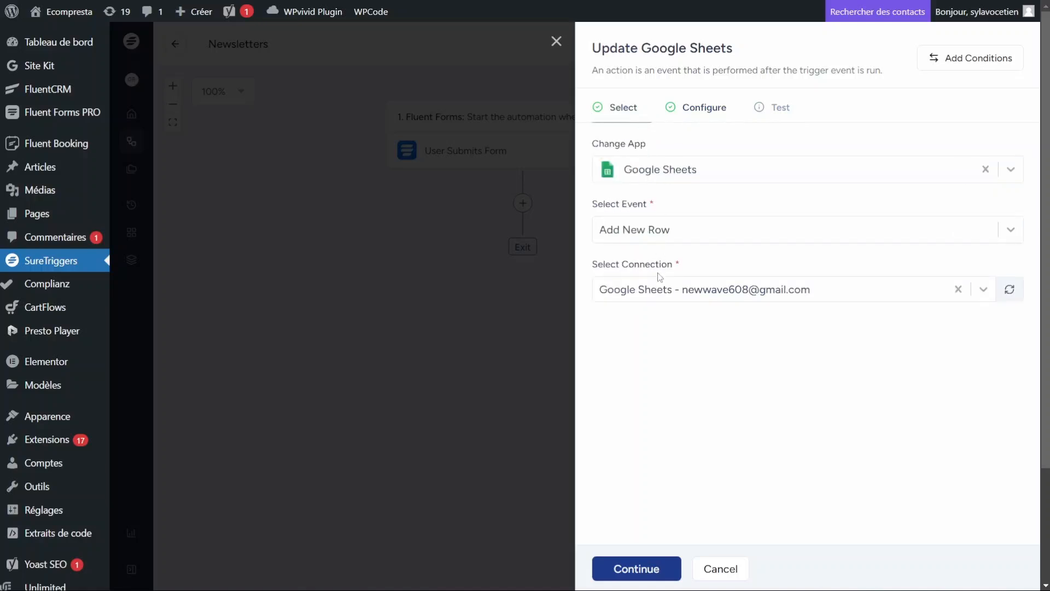
left_click(700, 110)
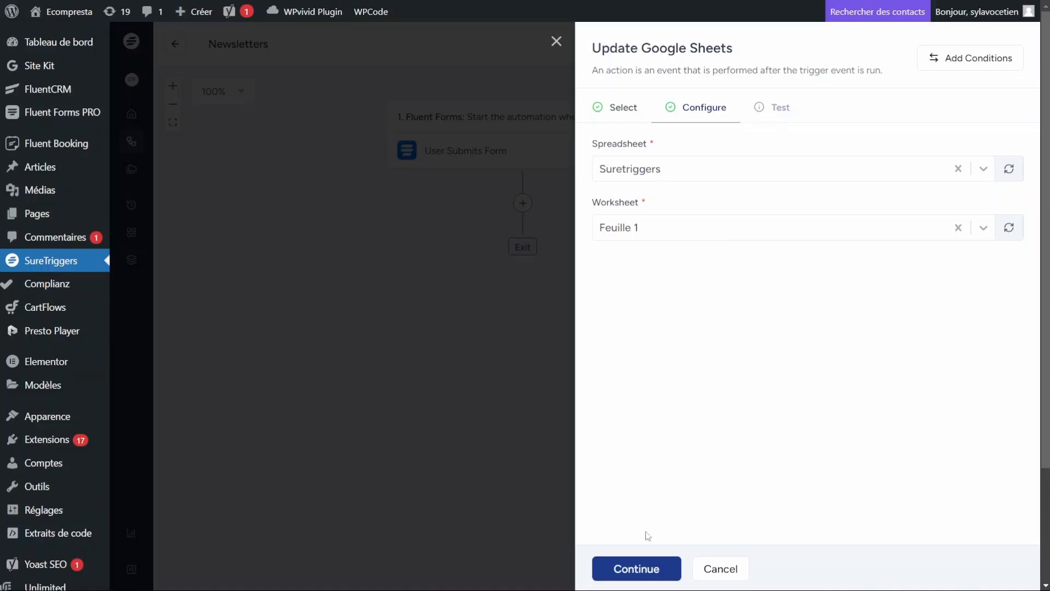
left_click(642, 568)
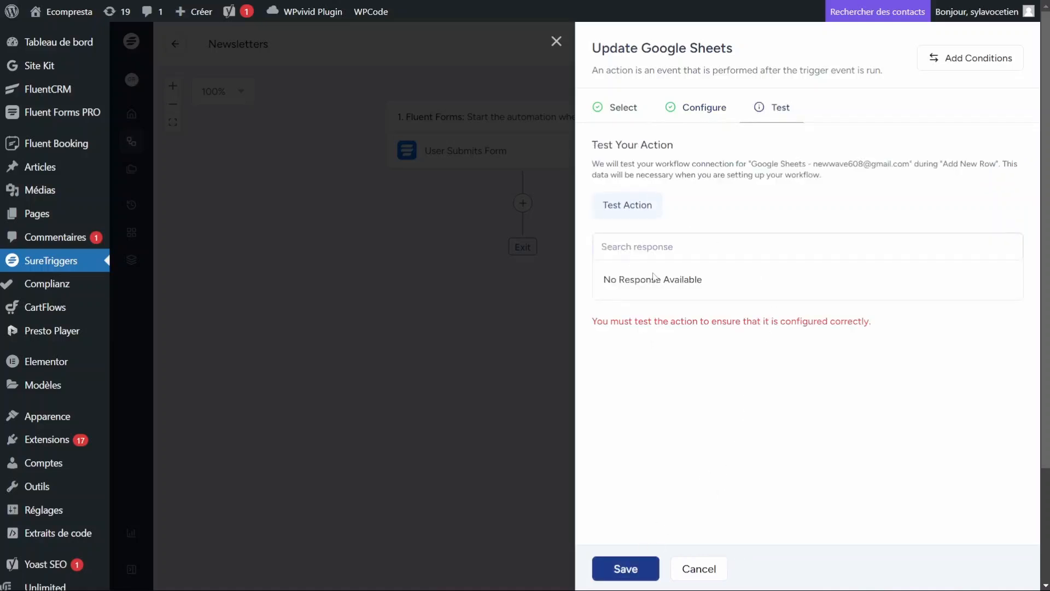
Step: Inspect the 'No Response Available' message and the explanation of what the test does
left_click(645, 252)
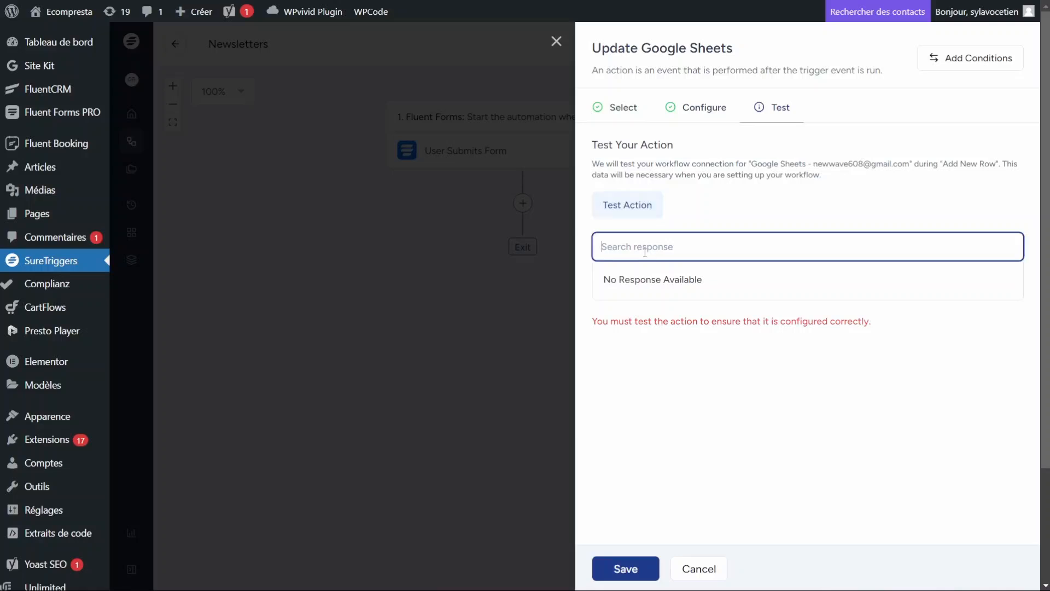
left_click_drag(605, 280, 724, 279)
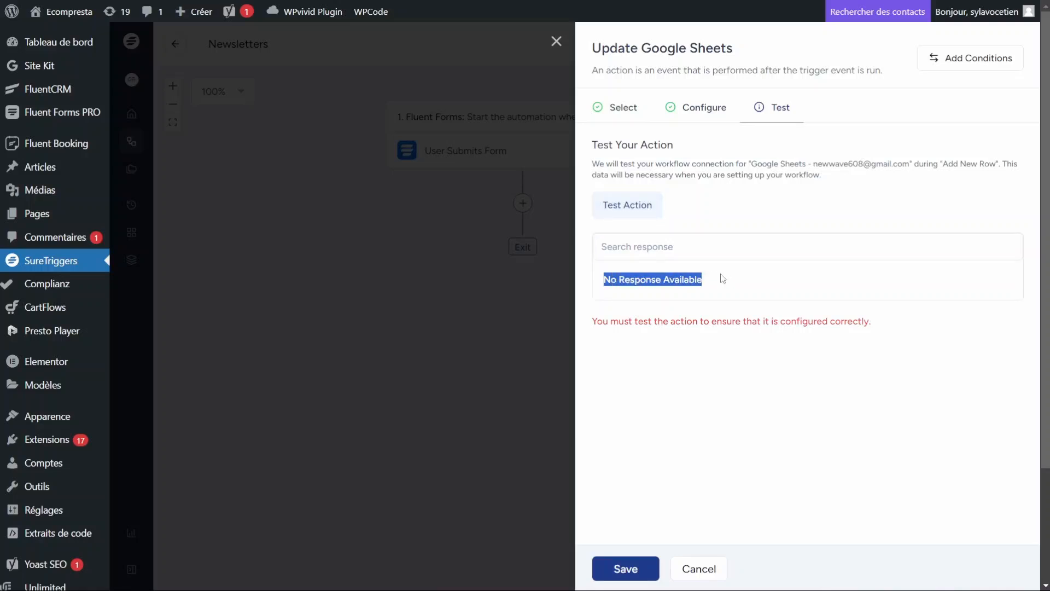
left_click(597, 156)
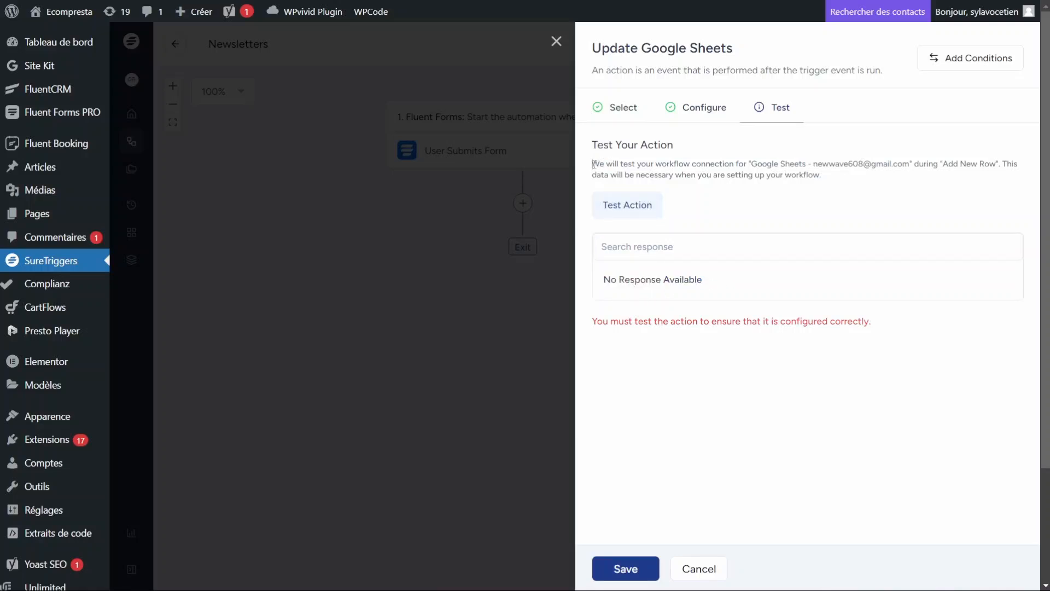
left_click_drag(593, 163, 881, 184)
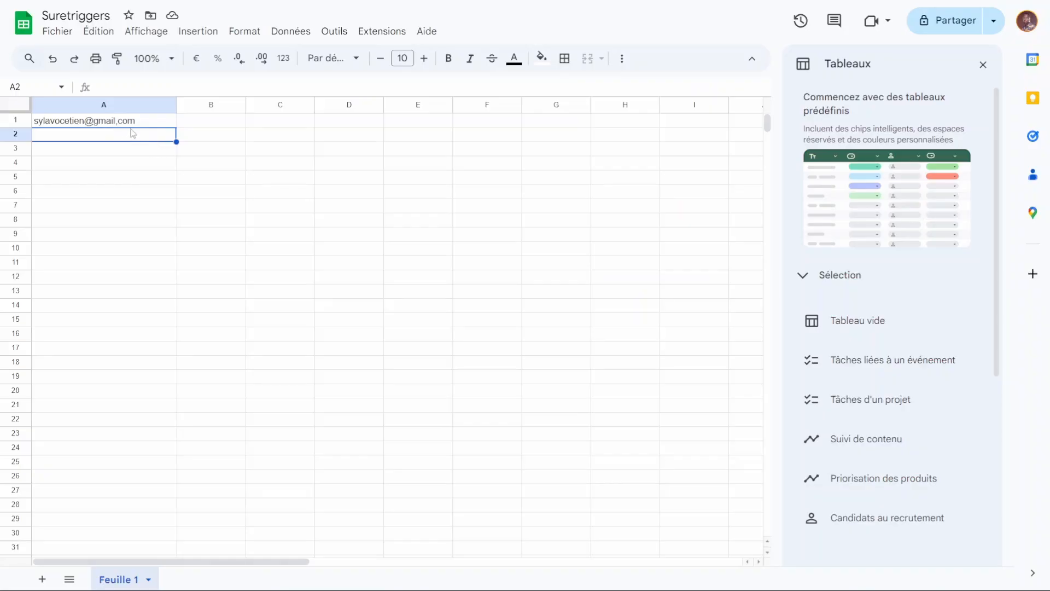
Step: Check that cell A1 of the Suretriggers sheet holds the single email, then return to SureTriggers
left_click(143, 123)
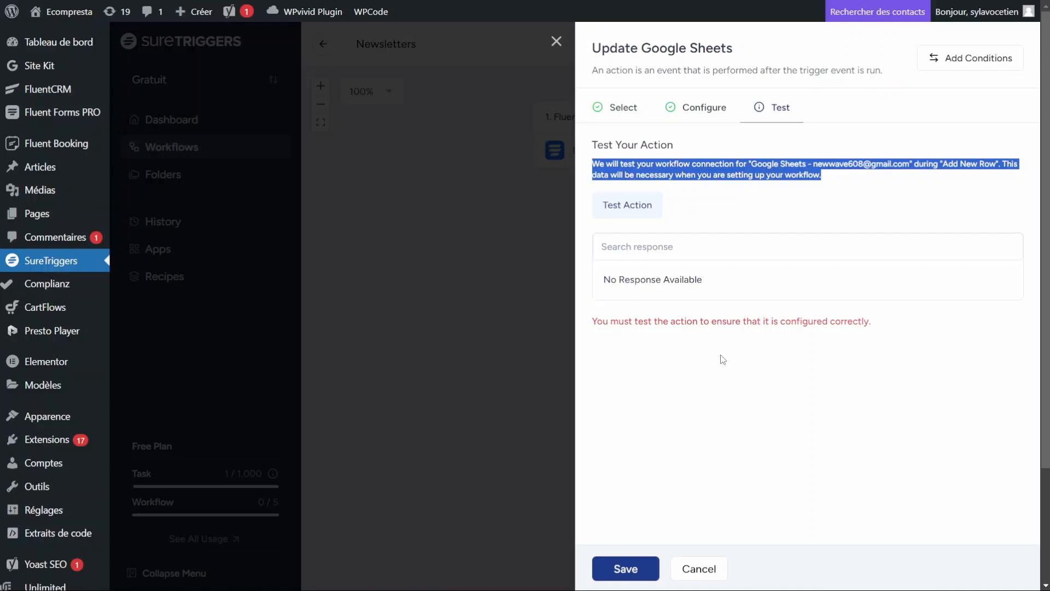
left_click(724, 360)
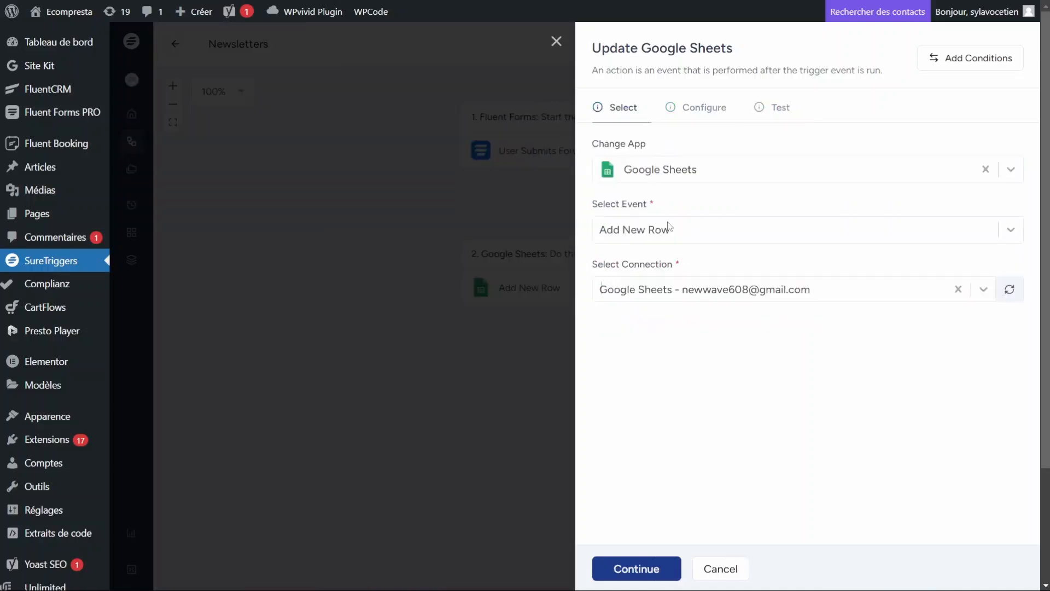
Step: Change the Google Sheets event from Add New Row to Update Row and continue to Configure
left_click(625, 234)
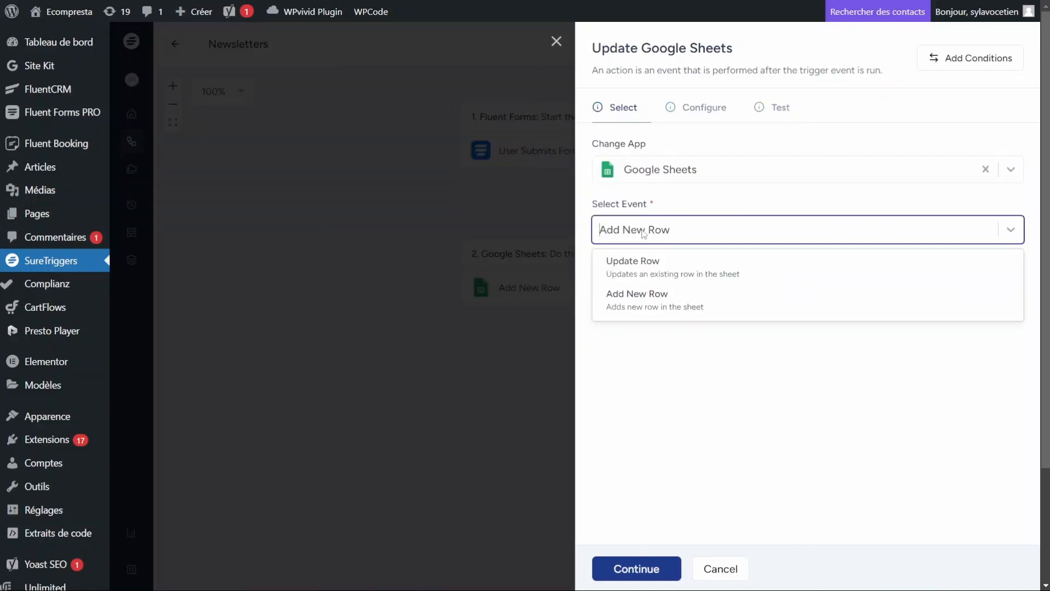
left_click(634, 274)
left_click(643, 234)
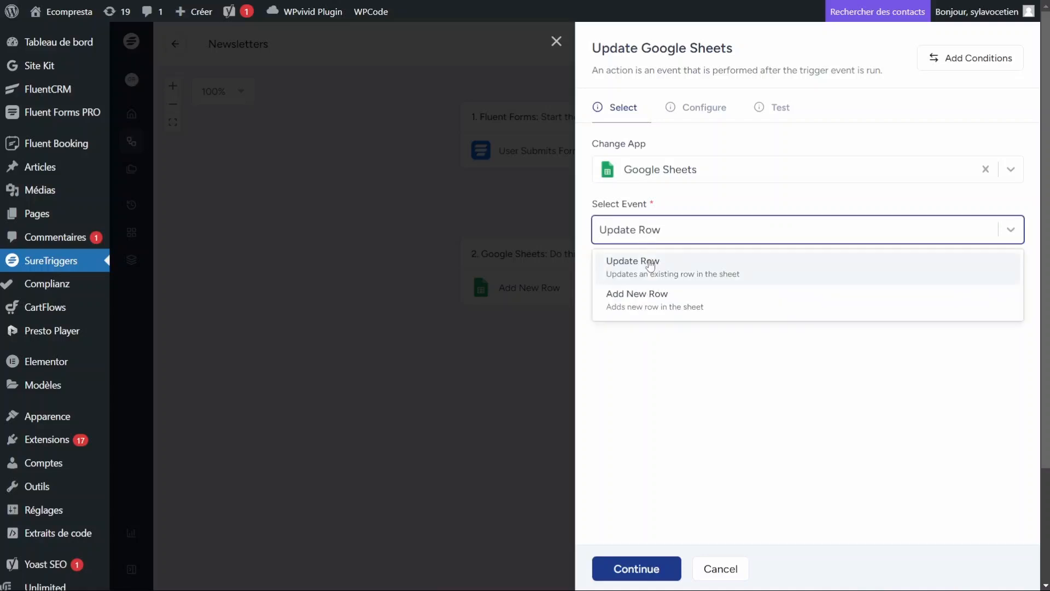
left_click(626, 262)
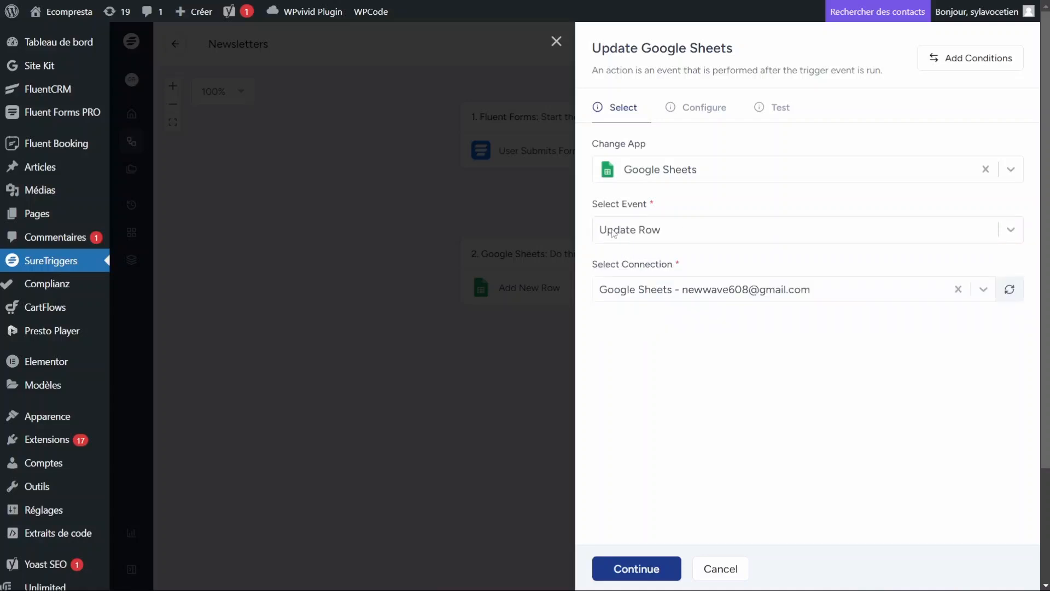
left_click(639, 569)
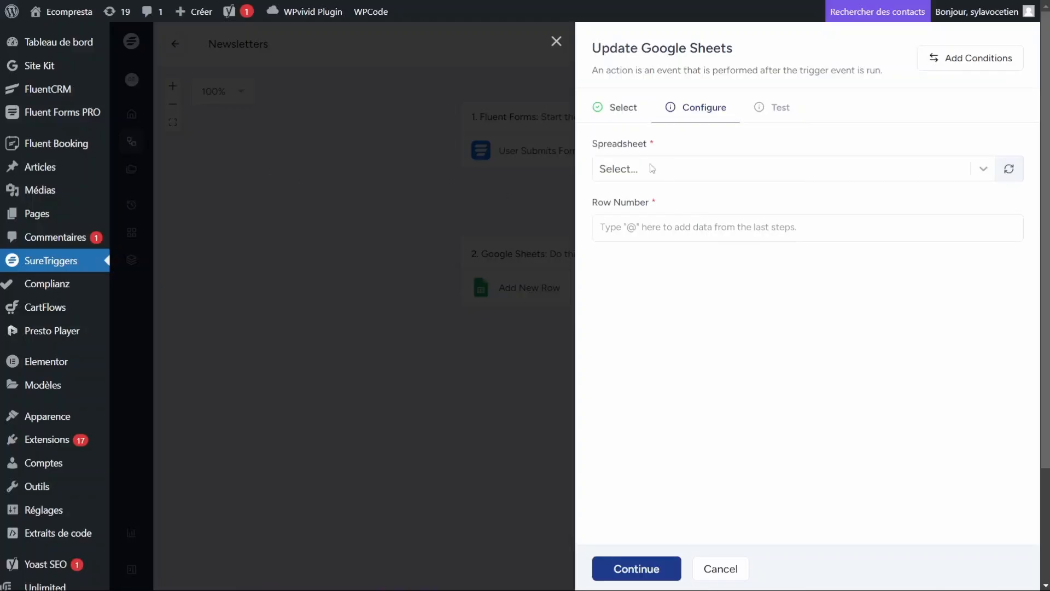
Step: Load the spreadsheet list in the Update Row action's configure step
left_click(623, 170)
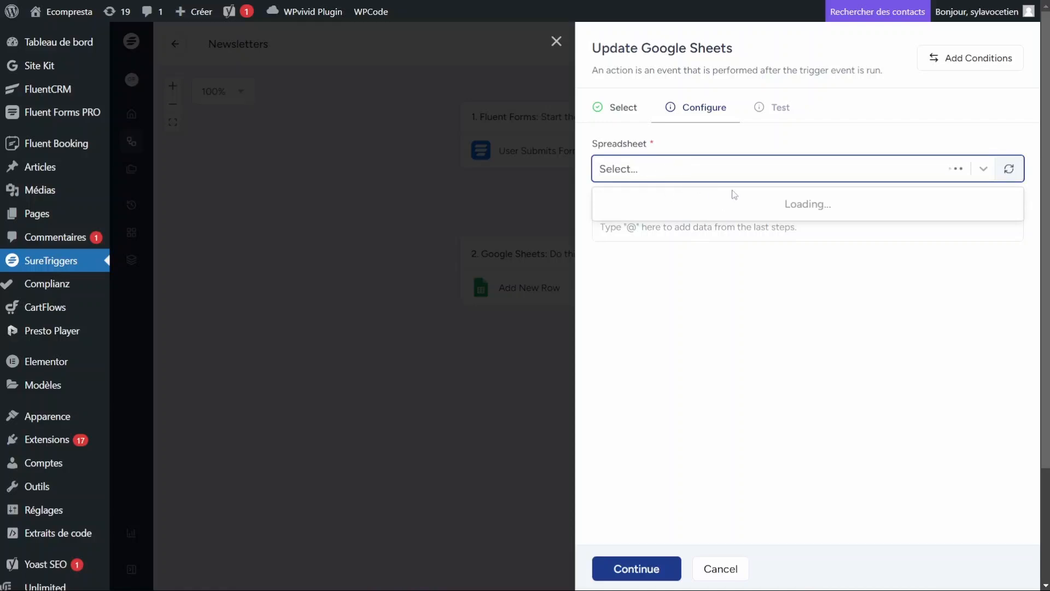
Step: Choose Suretriggers and Feuille 1, set Row Number to 1, and map the column to the form's @ Email
left_click(647, 205)
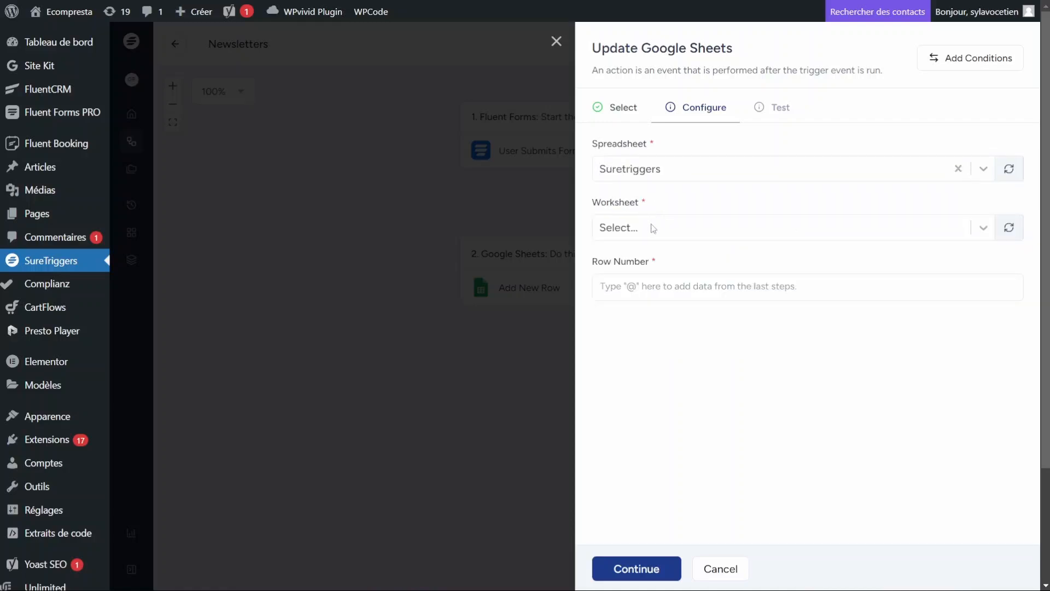
left_click(637, 230)
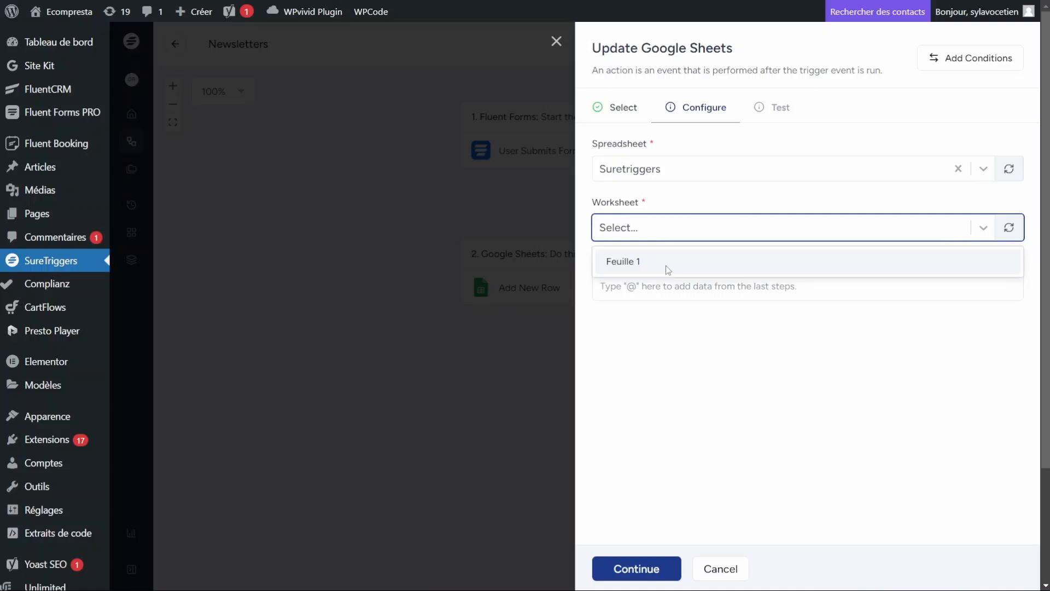
left_click(650, 266)
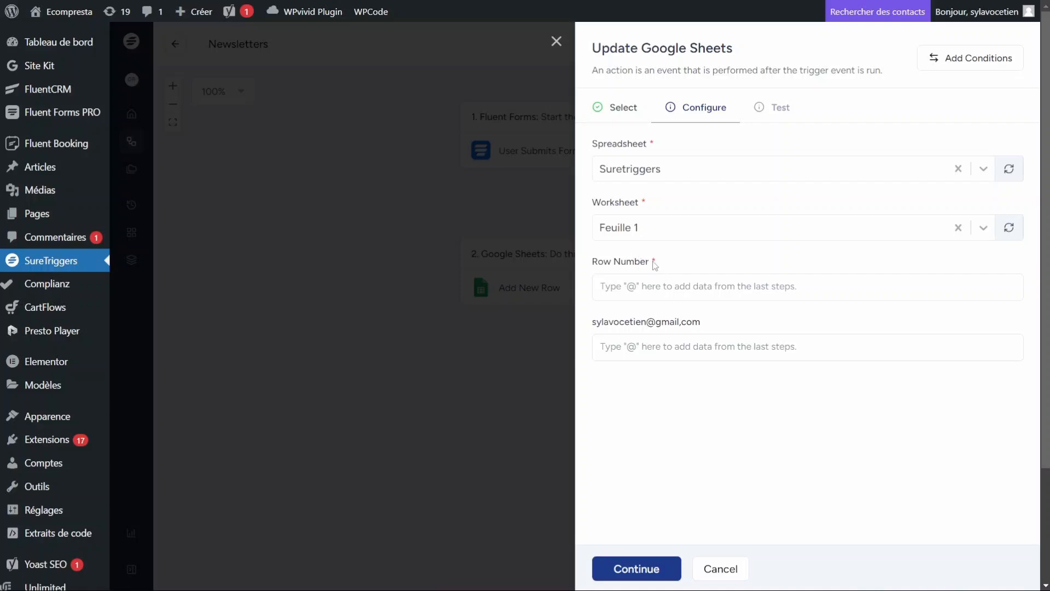
left_click(633, 290)
type("1")
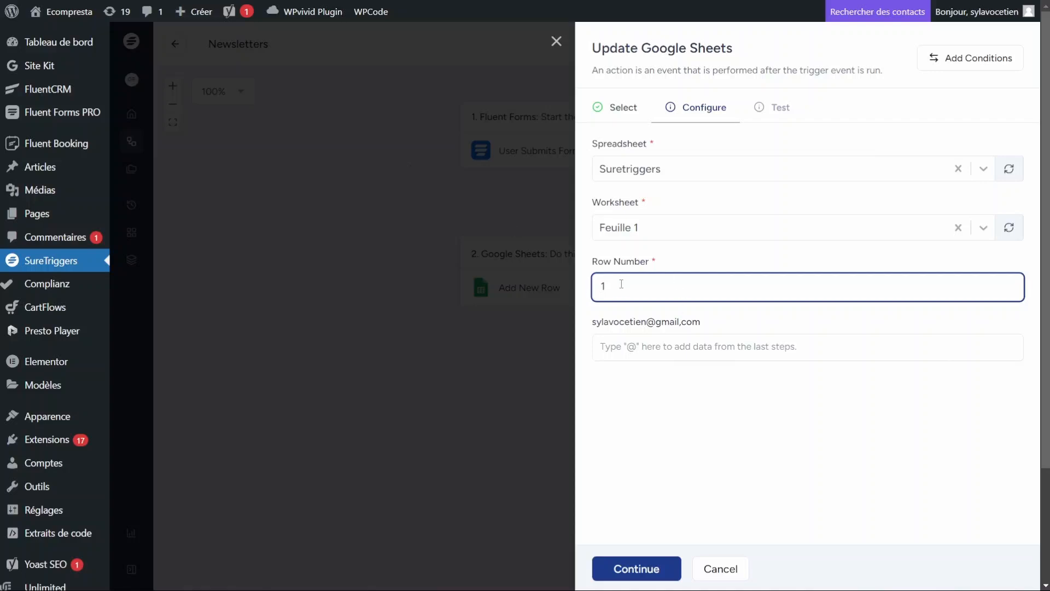
left_click(679, 339)
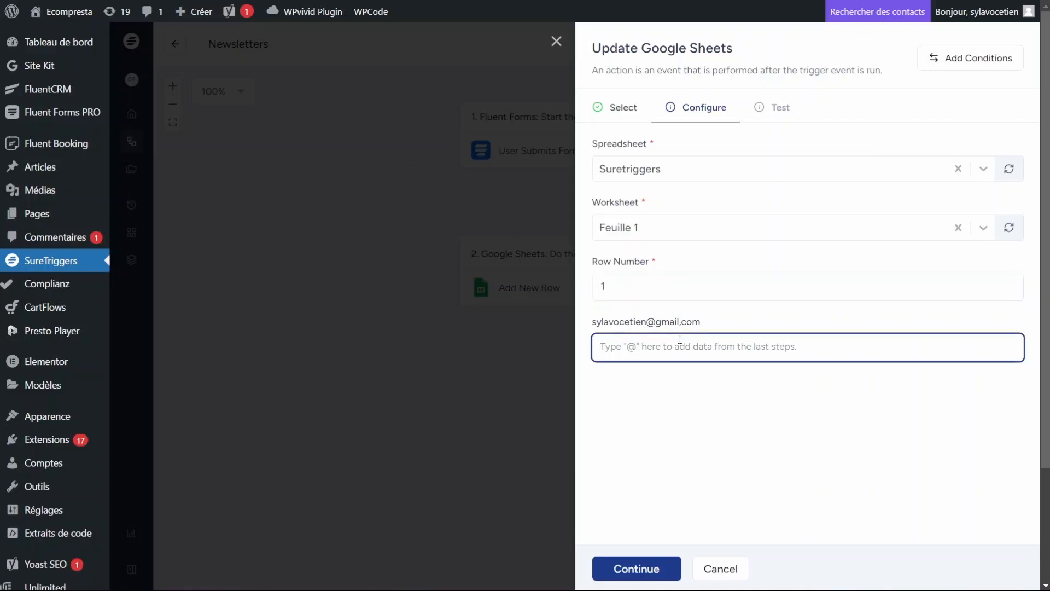
type("@")
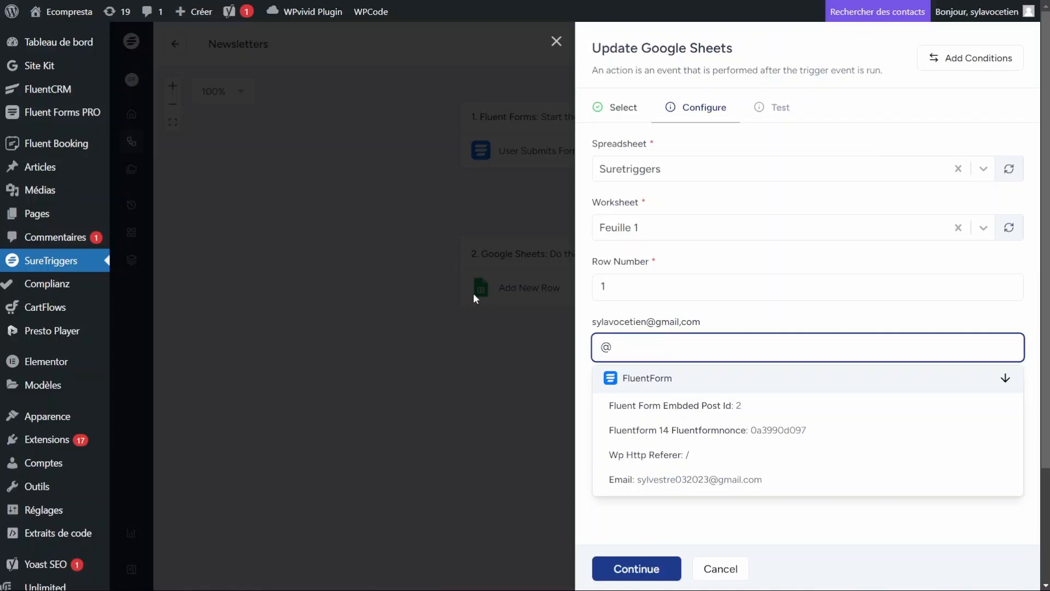
left_click(655, 480)
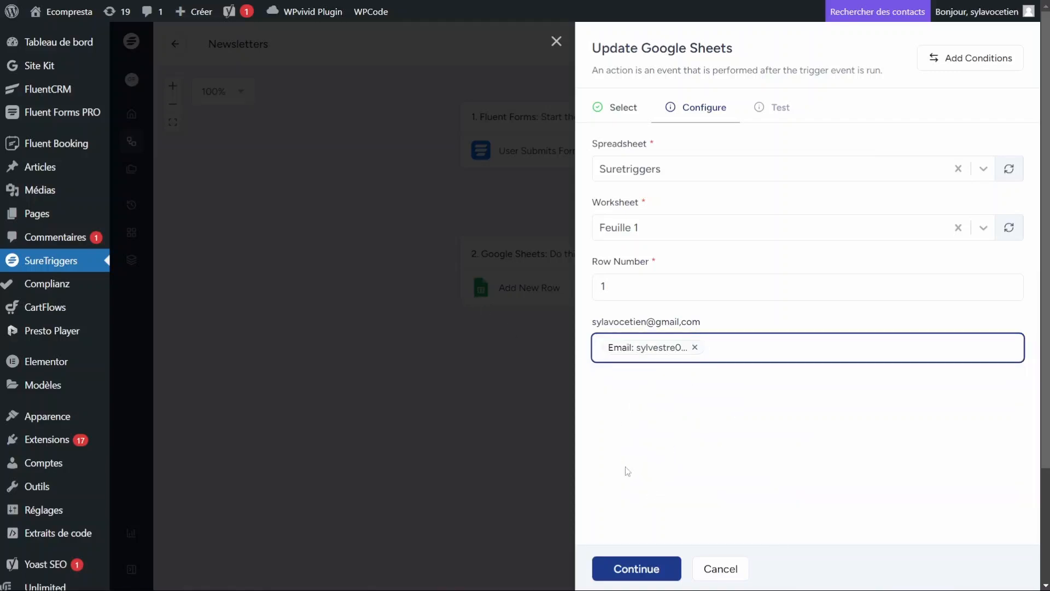
Step: Test the Update Row action, which writes to 'Feuille 1'!A1, and save it
left_click(634, 569)
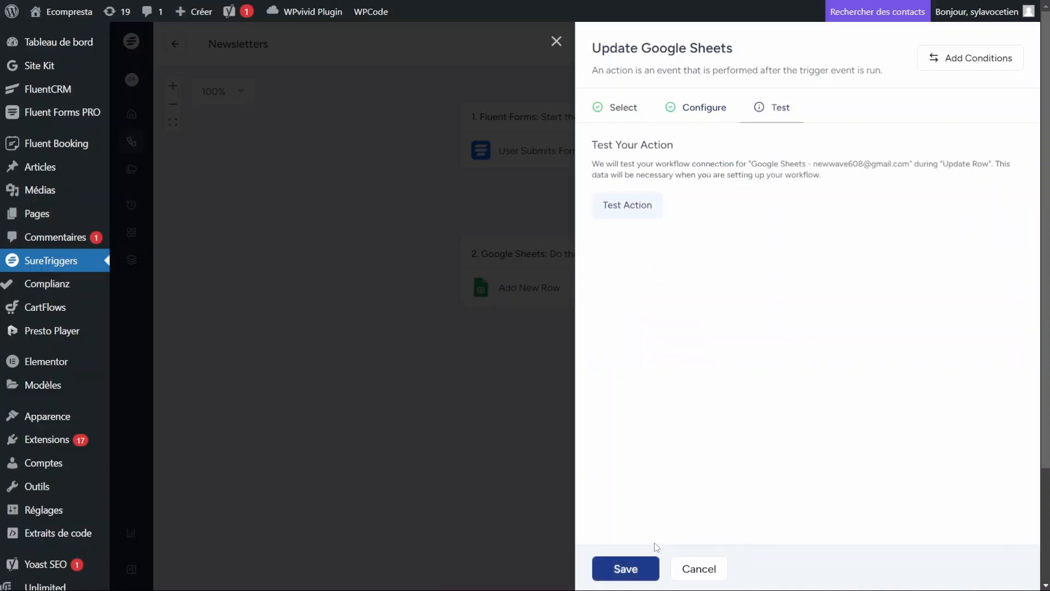
left_click(622, 214)
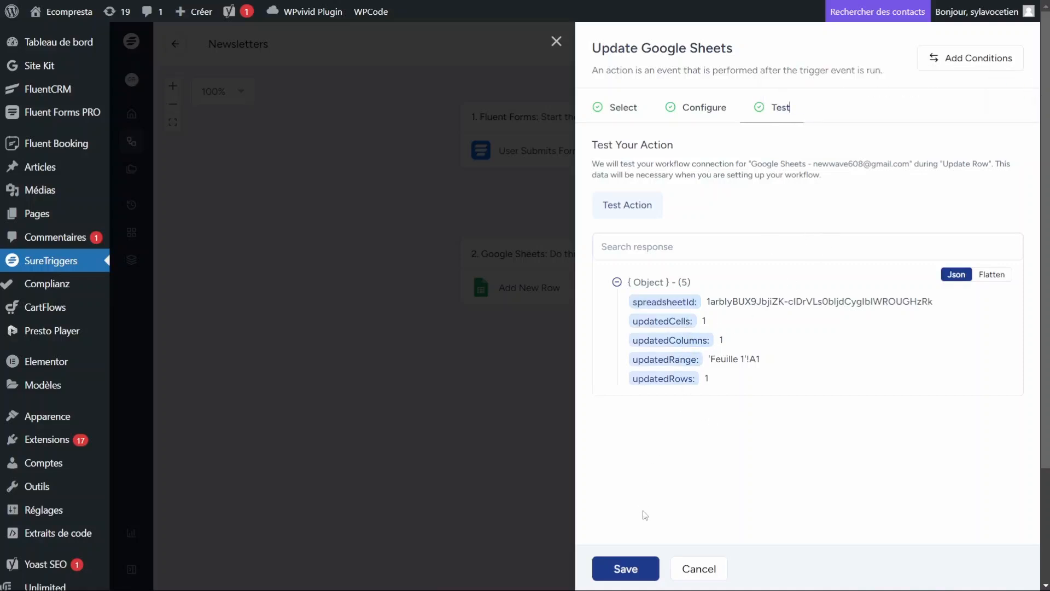
left_click(633, 569)
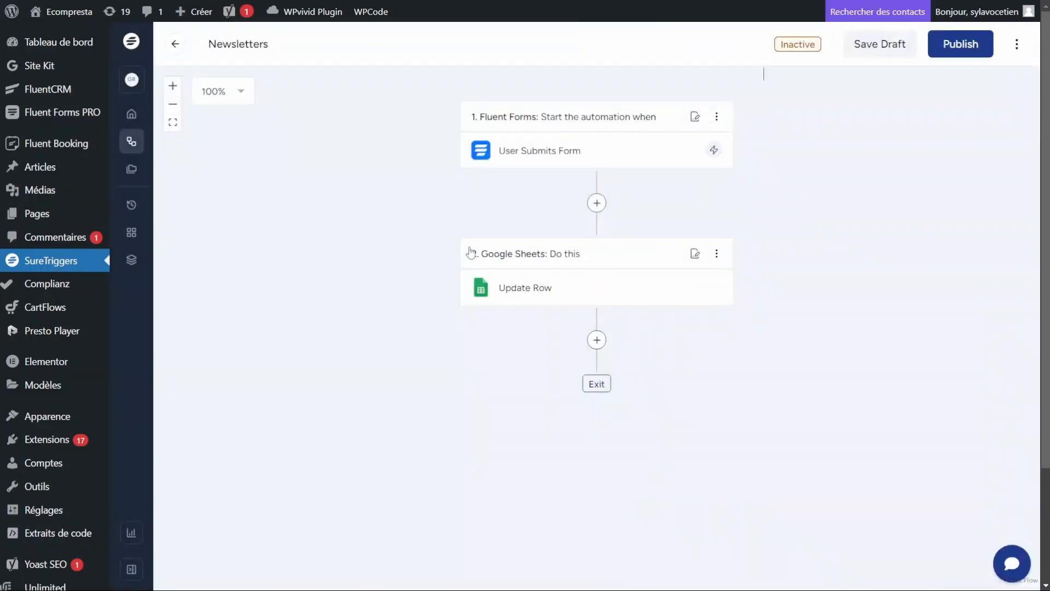
Step: Reopen the Update Row step, review its test results, and save it again
key("ctrl+Tab")
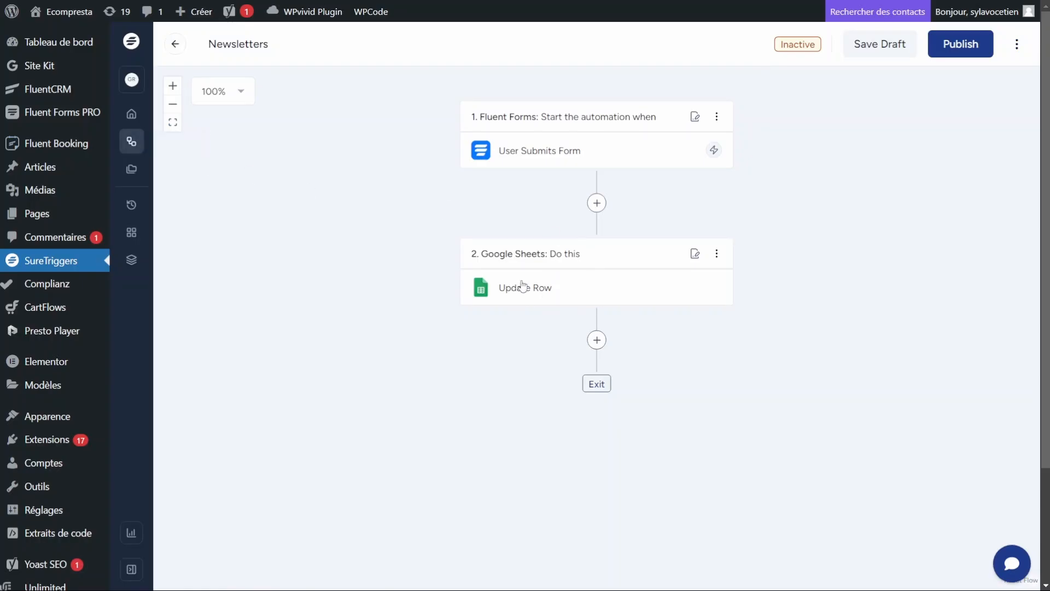
left_click(520, 282)
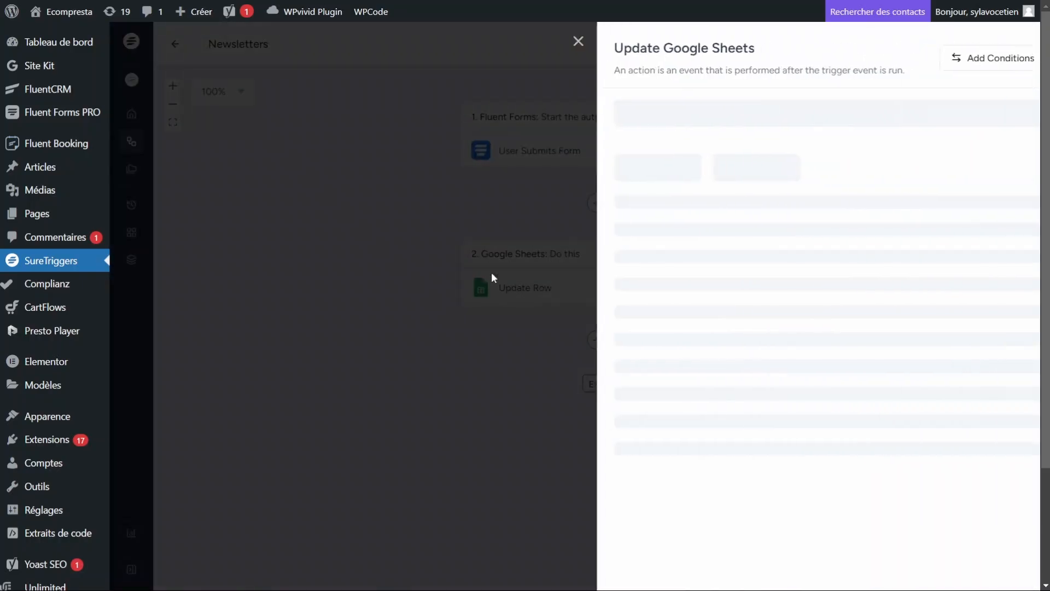
left_click(768, 108)
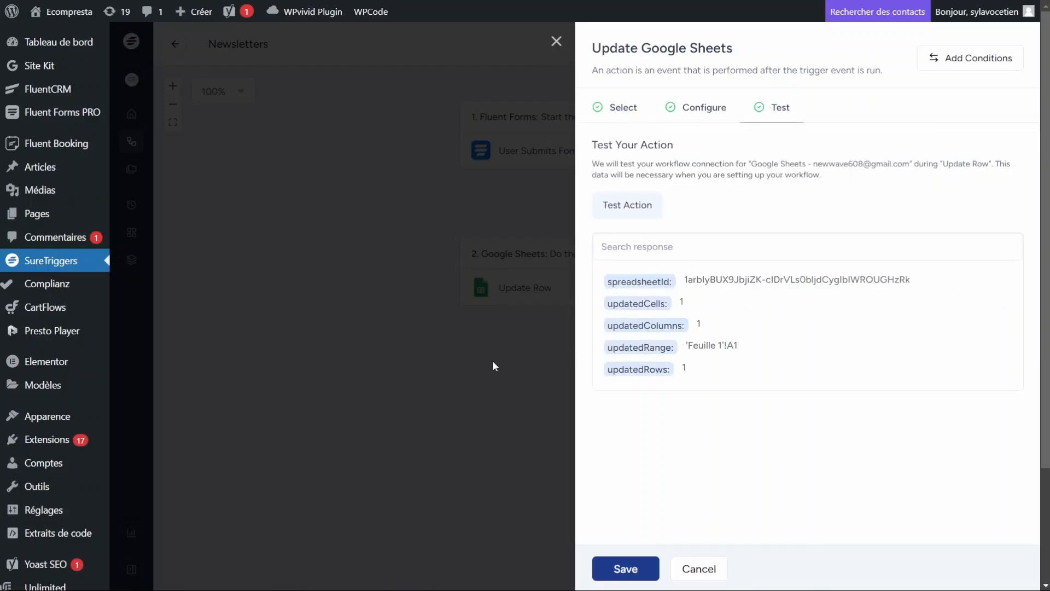
left_click(624, 568)
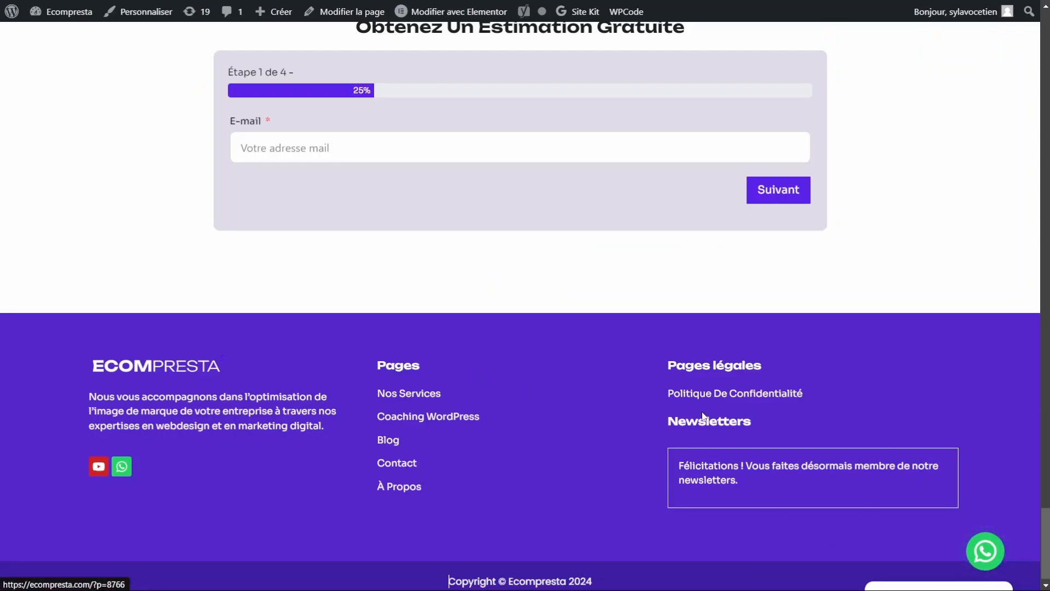
Step: Submit a saved email to the footer newsletter on the Nos Services page and get the Félicitations message
left_click(650, 404)
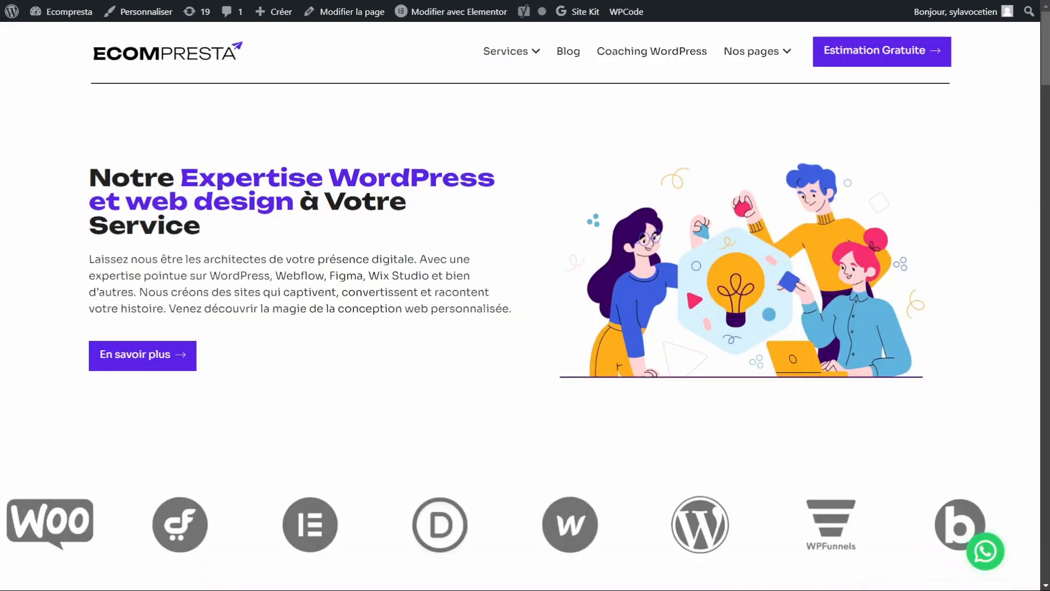
scroll(521, 306, "down", 9)
left_click_drag(1045, 112, 1045, 543)
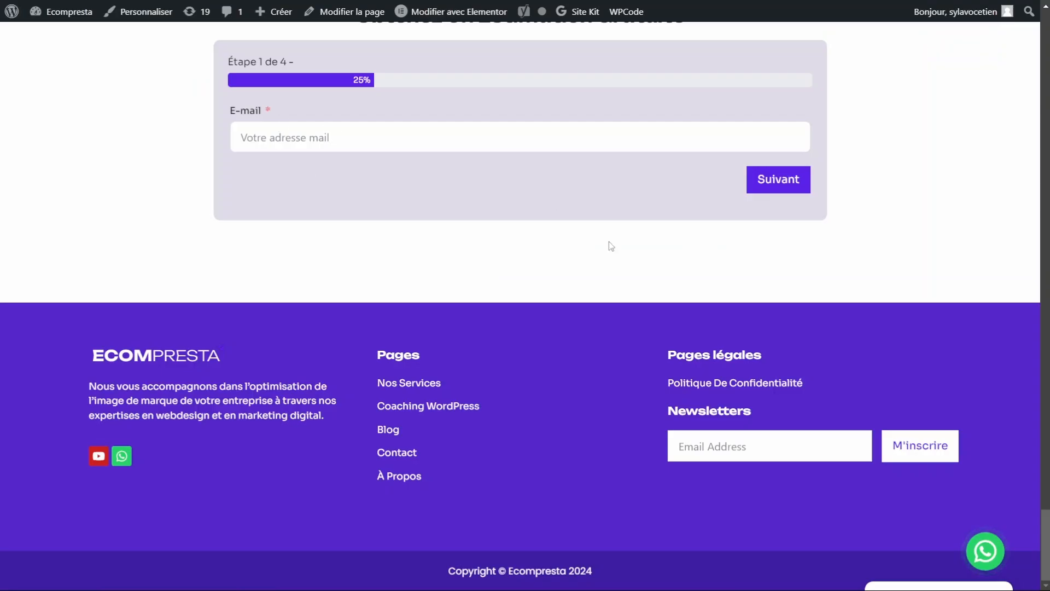
left_click(716, 448)
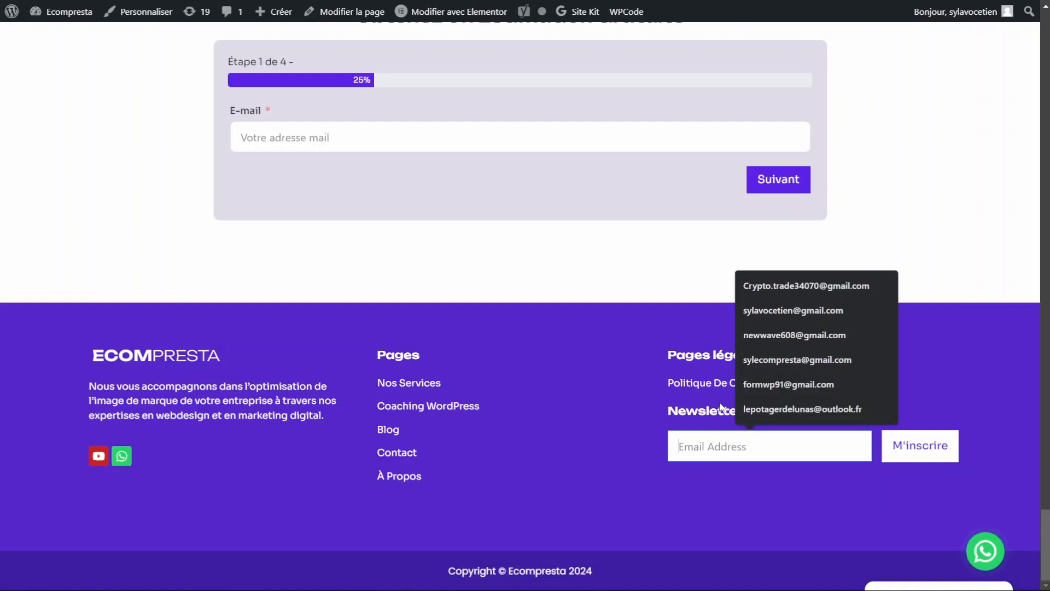
type("m")
left_click(792, 531)
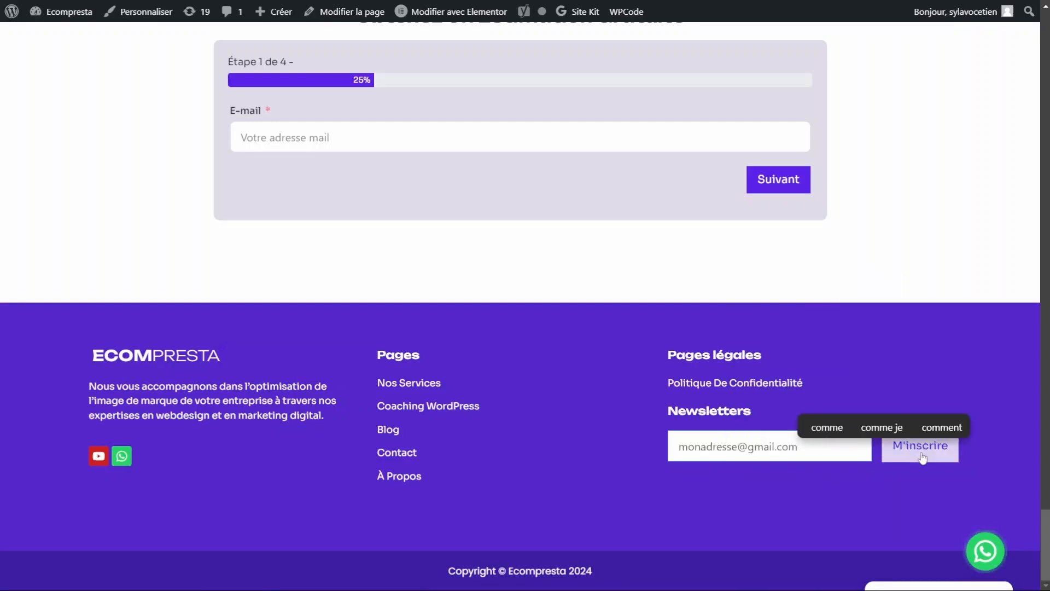
left_click(956, 435)
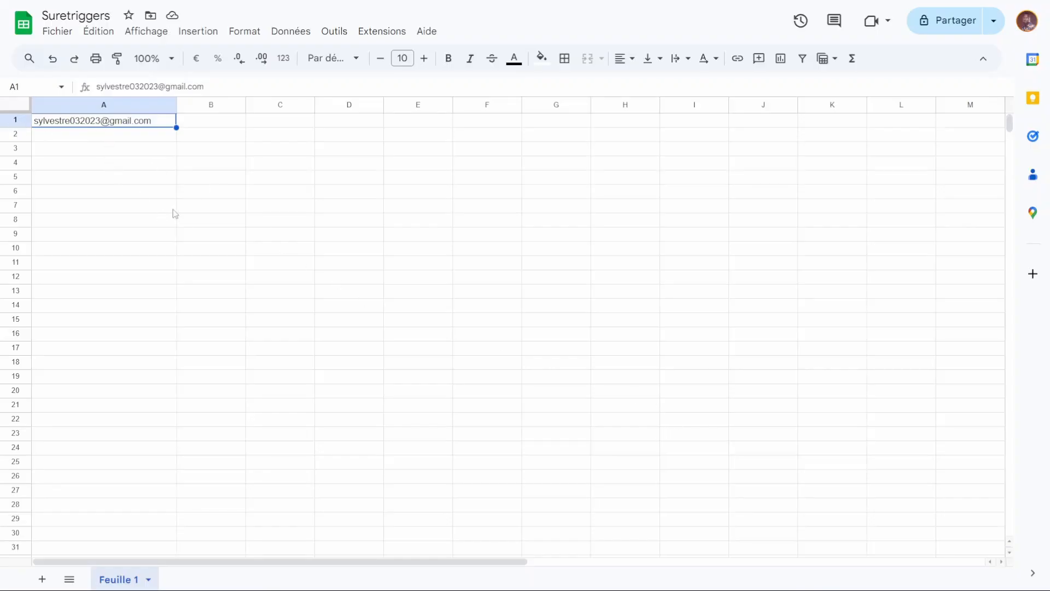
Step: Refresh the Google Sheet to confirm no new row arrived, dismissing the shortcut popup
key("F5")
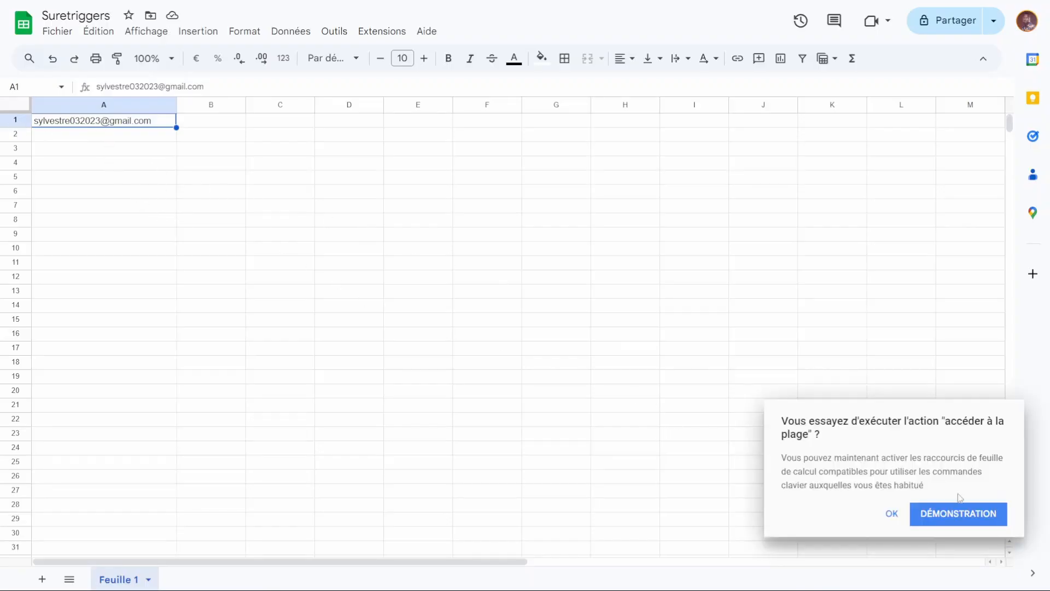
left_click(889, 514)
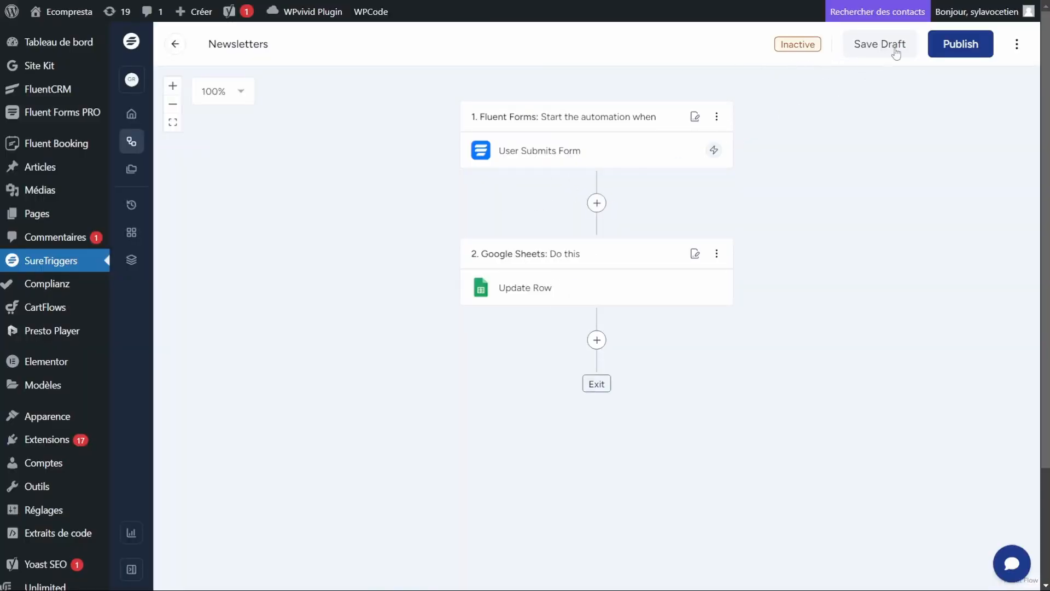
Step: Publish the Newsletters workflow so its status becomes Active
left_click(963, 52)
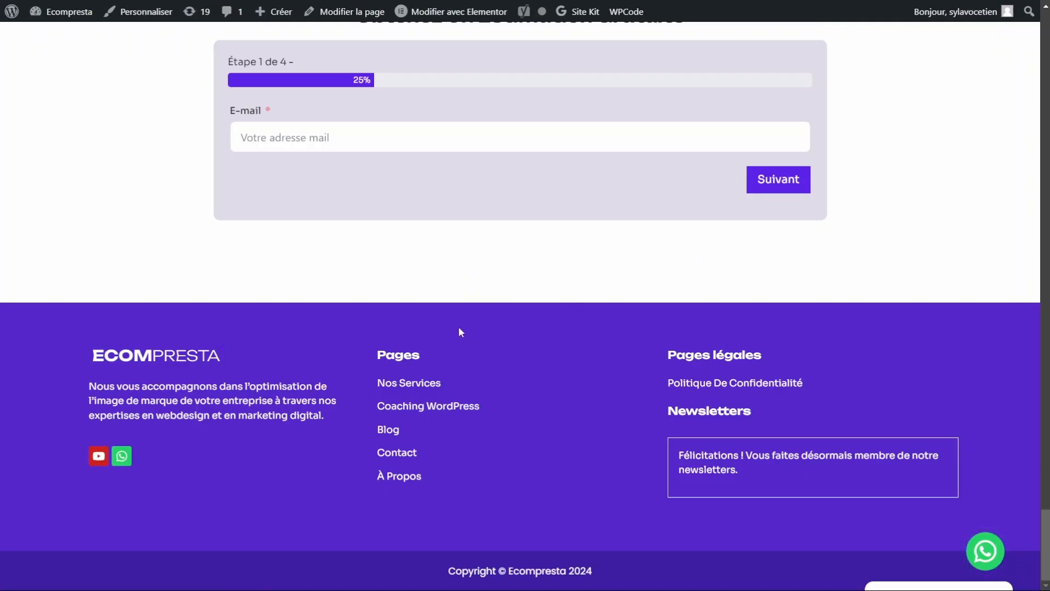
Step: Subscribe a saved email address through the footer newsletter form, then check the Suretriggers sheet
key("F5")
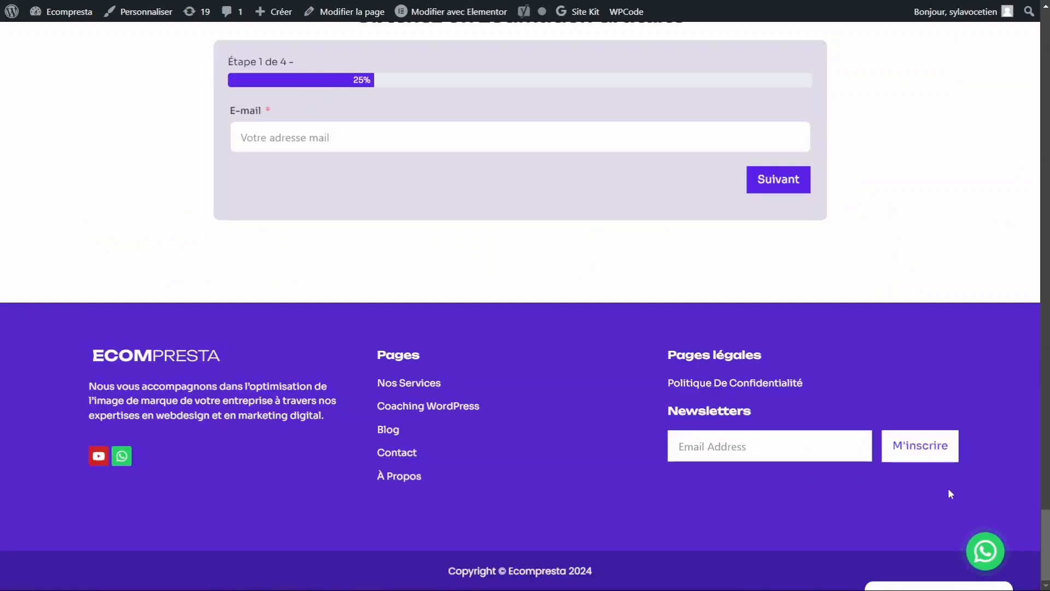
left_click(738, 446)
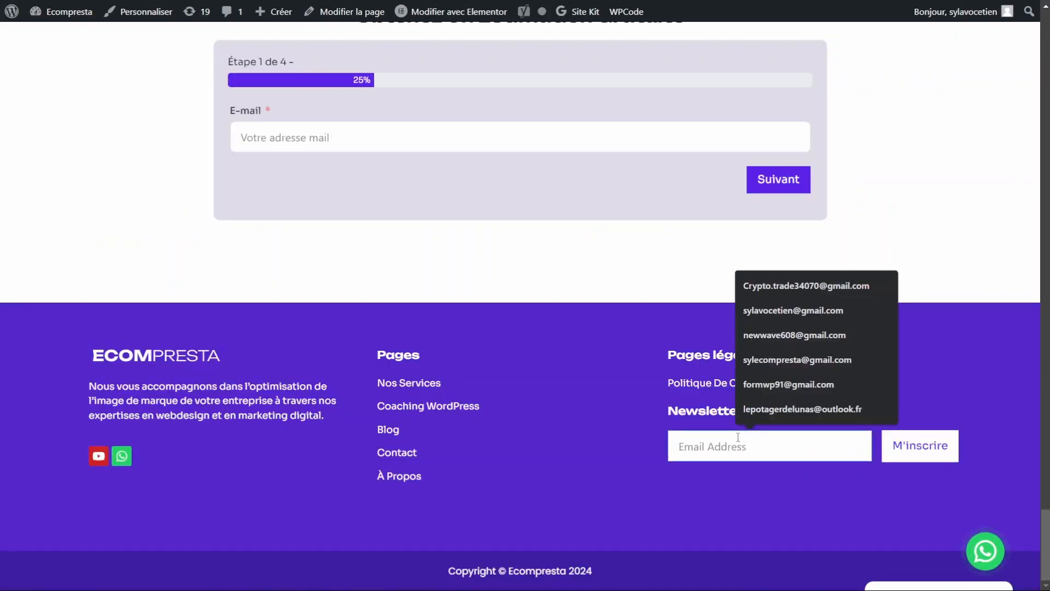
left_click(779, 362)
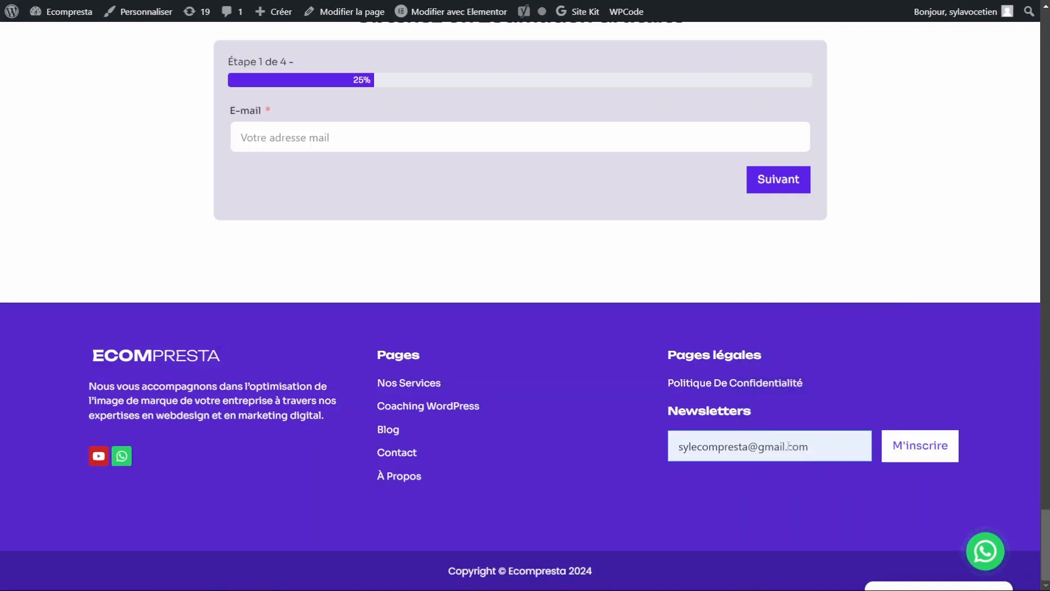
left_click(923, 448)
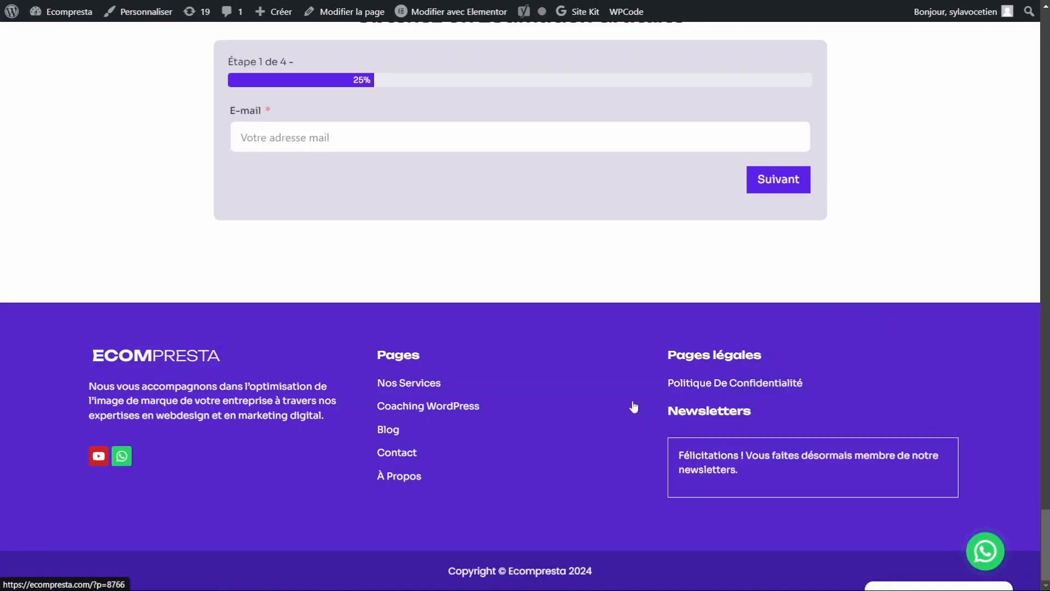
key("ctrl+Tab")
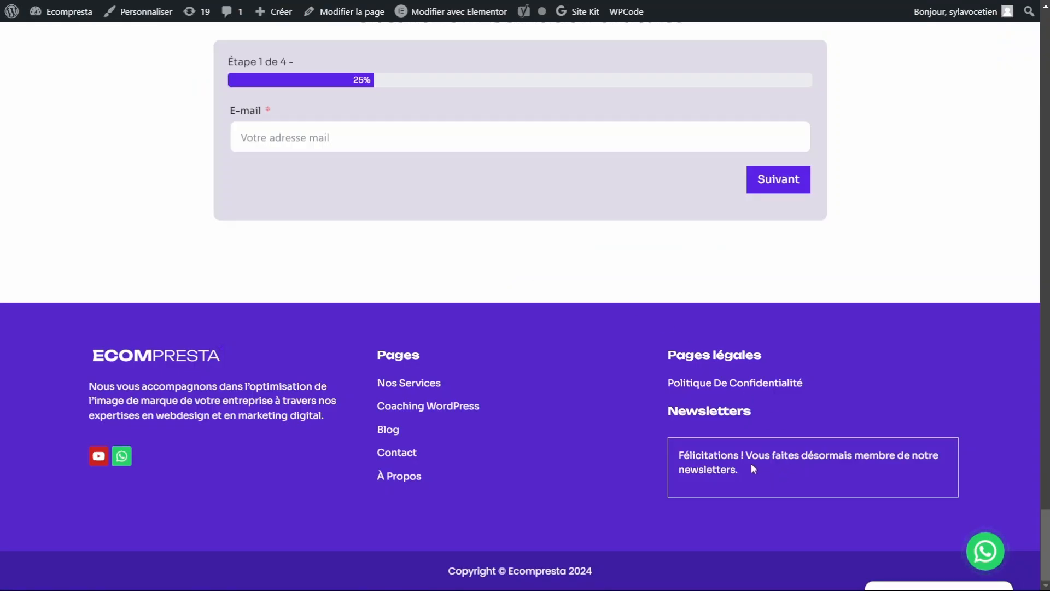
Step: Reload the site and subscribe a second saved email address with M'inscrire
key("F5")
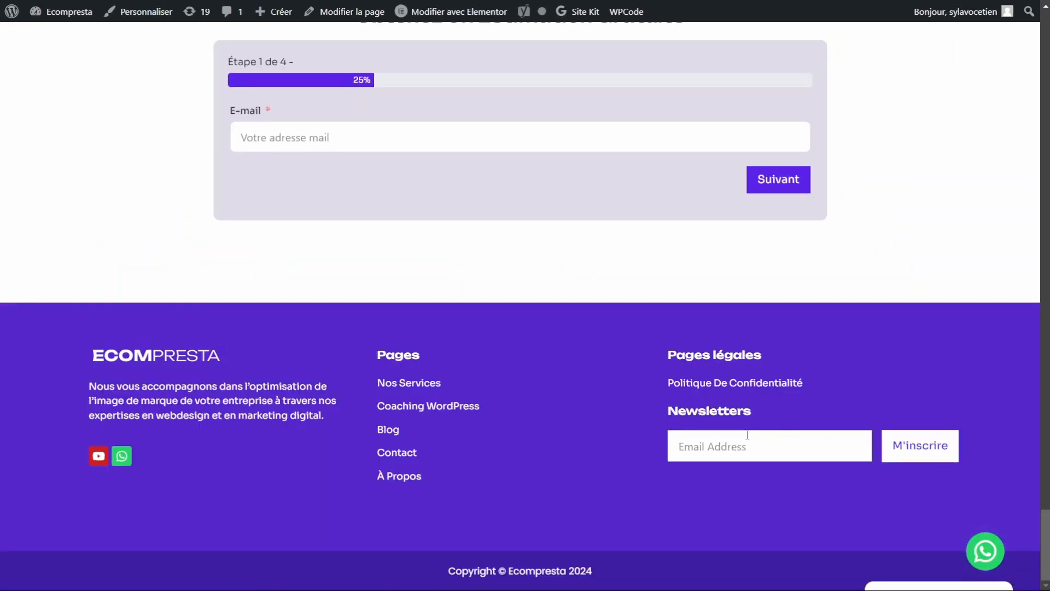
left_click(746, 434)
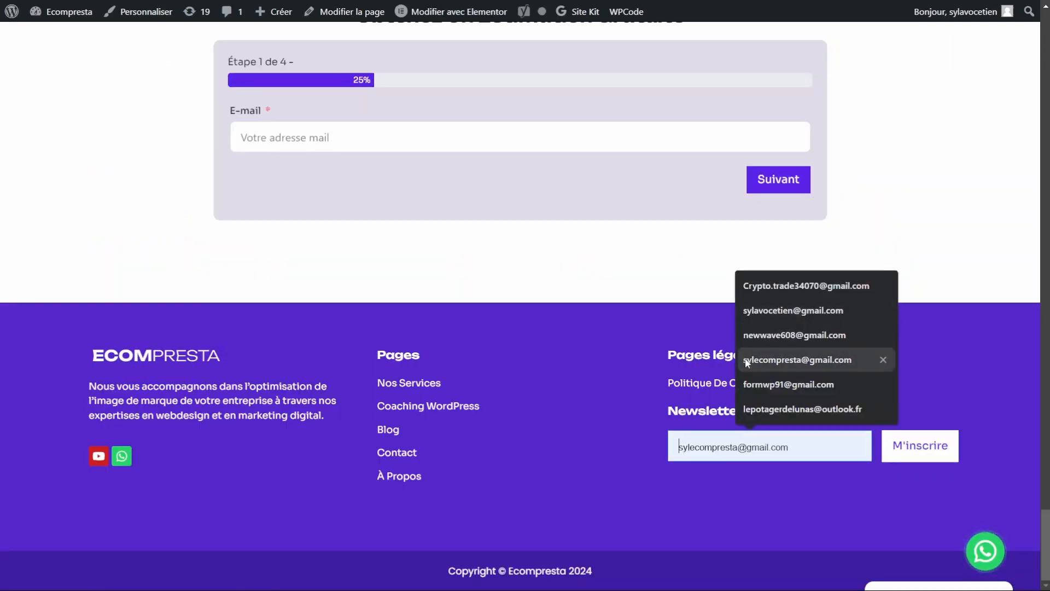
left_click(774, 384)
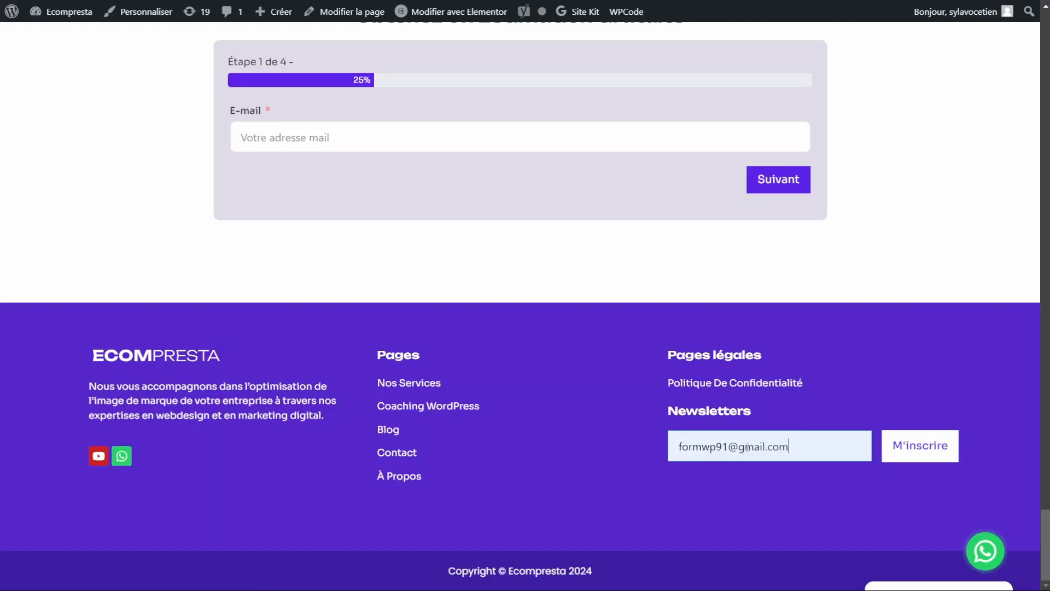
left_click(927, 450)
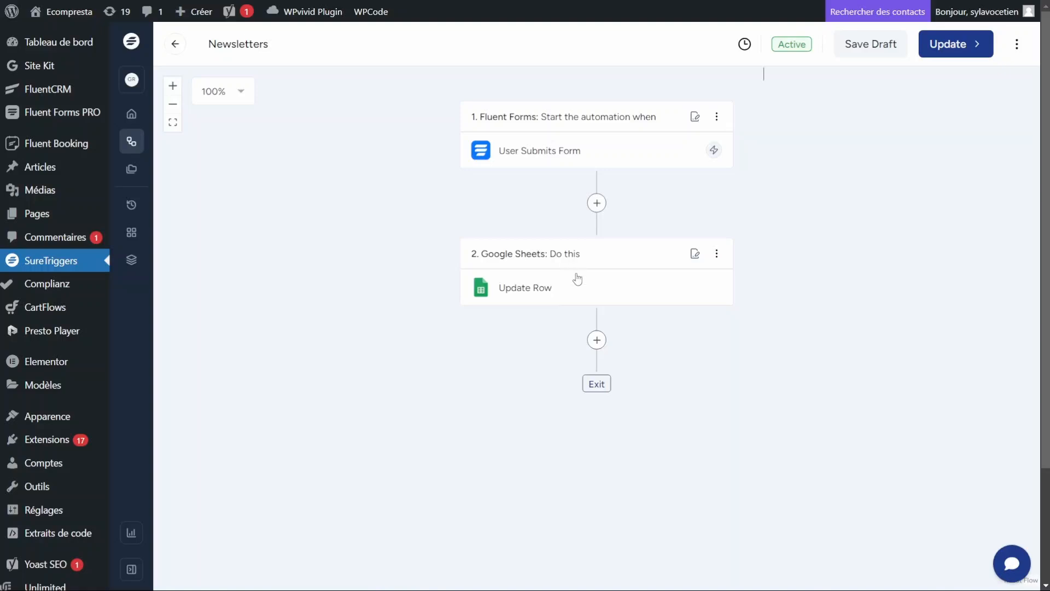
Step: Switch the Google Sheets action's event from Update Row to Add New Row and continue
left_click_drag(575, 279, 570, 280)
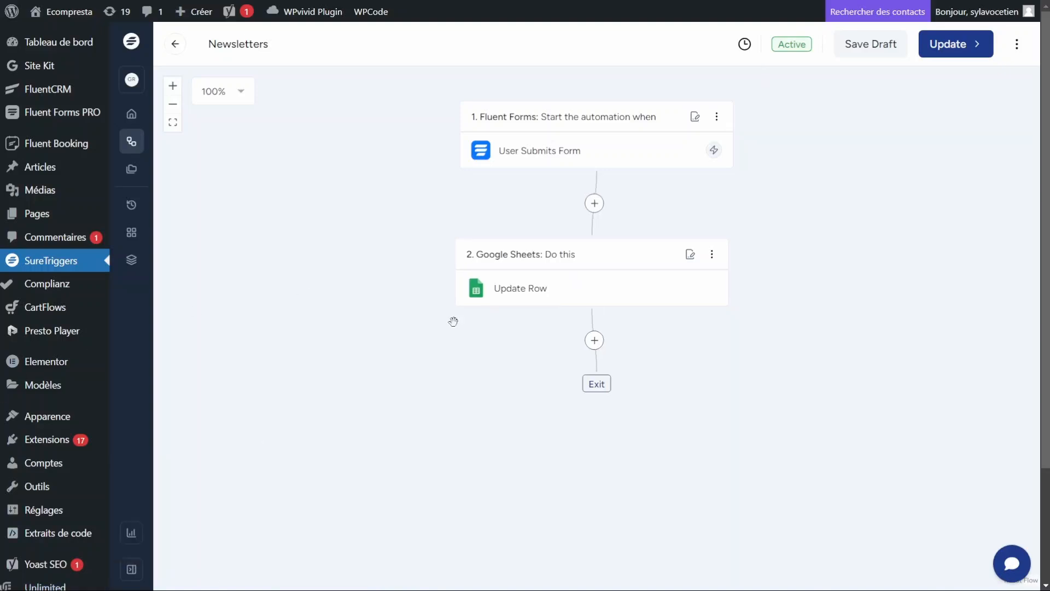
left_click(521, 298)
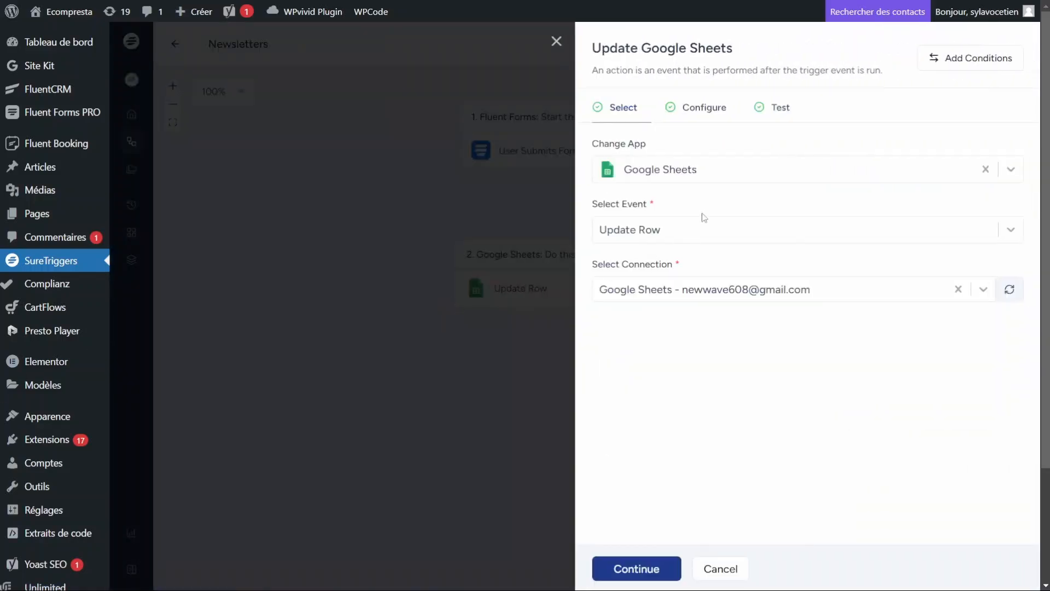
left_click(651, 236)
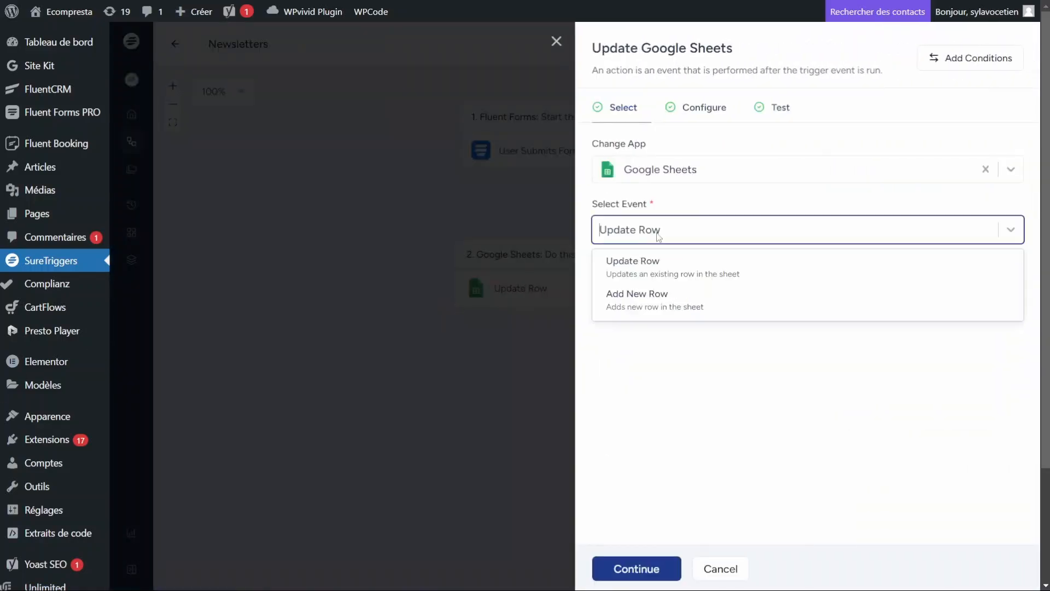
left_click(655, 305)
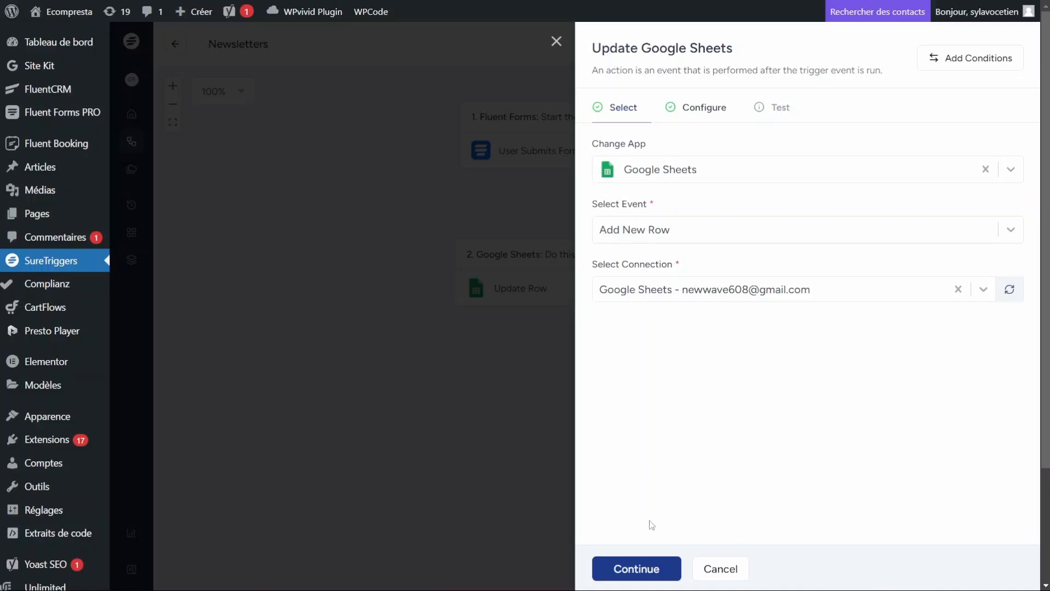
left_click(645, 570)
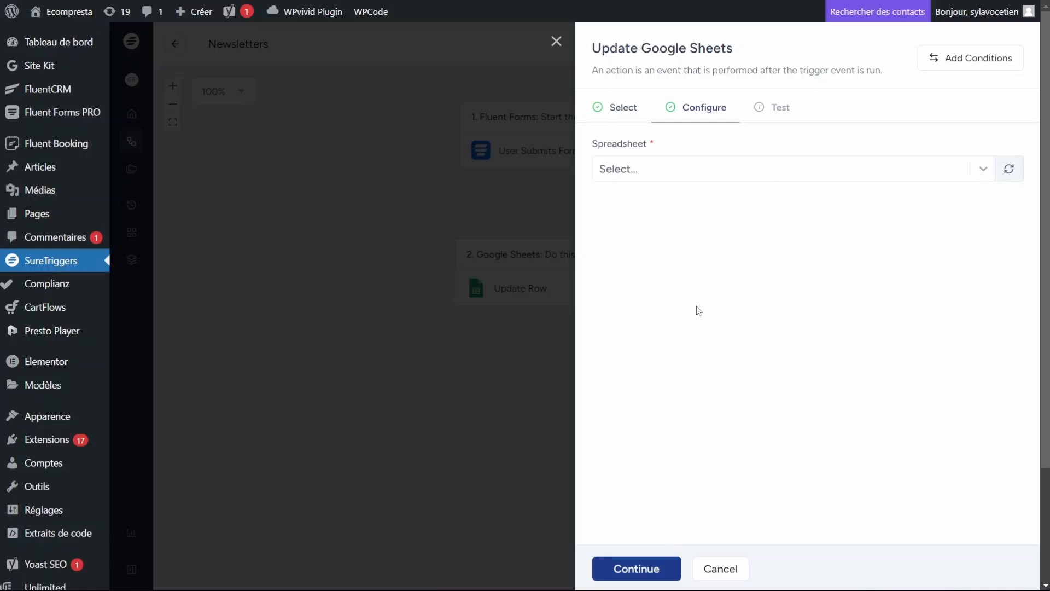
Step: Target the Suretriggers spreadsheet and its Feuille 1 worksheet
left_click(647, 176)
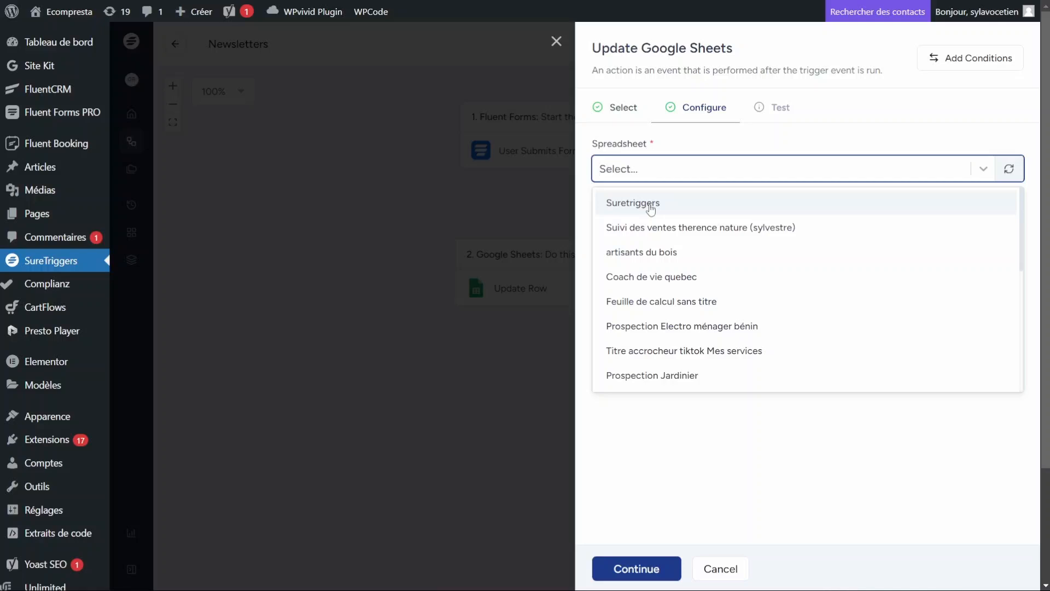
left_click(650, 206)
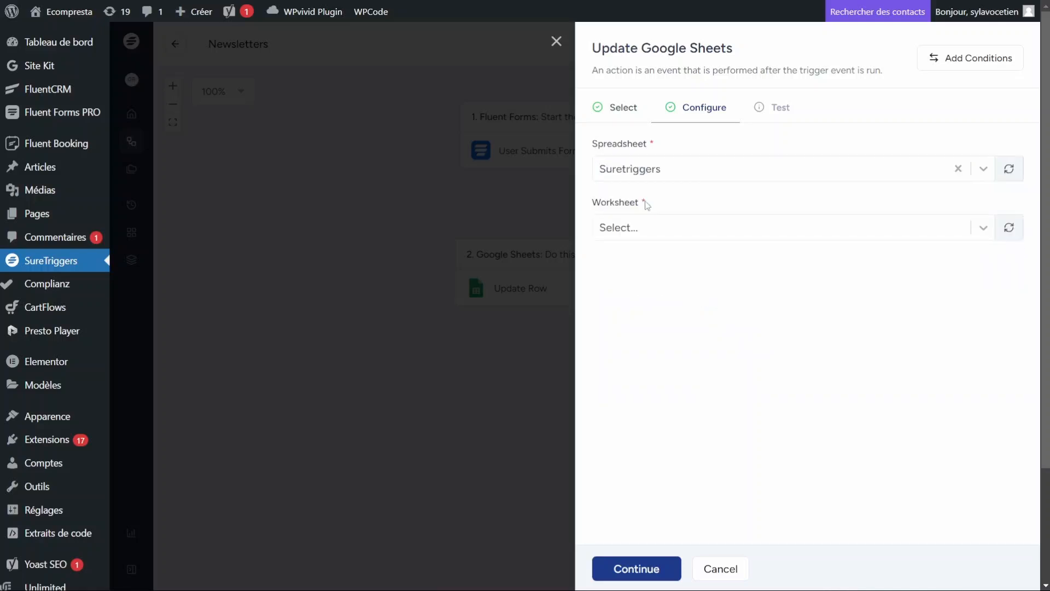
left_click(648, 235)
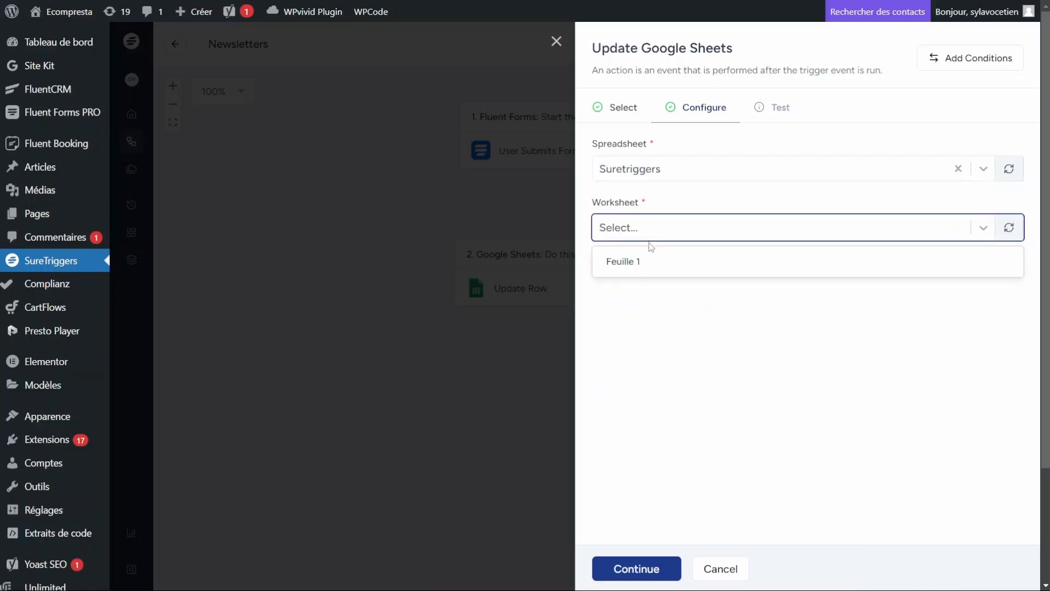
left_click(672, 263)
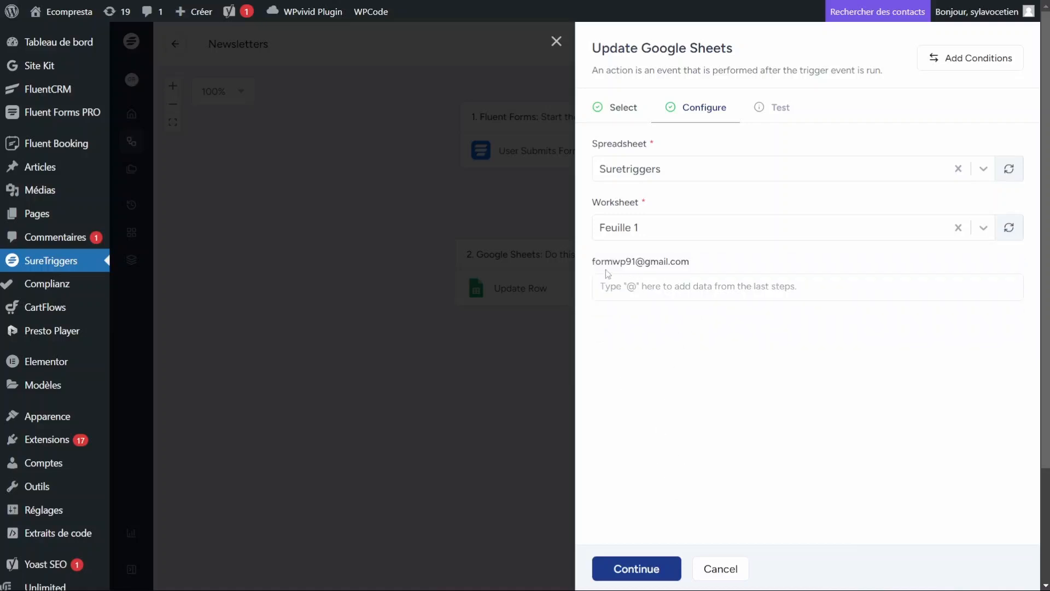
Step: Map the sheet column to the form's Email field using @ and continue to testing
left_click(648, 285)
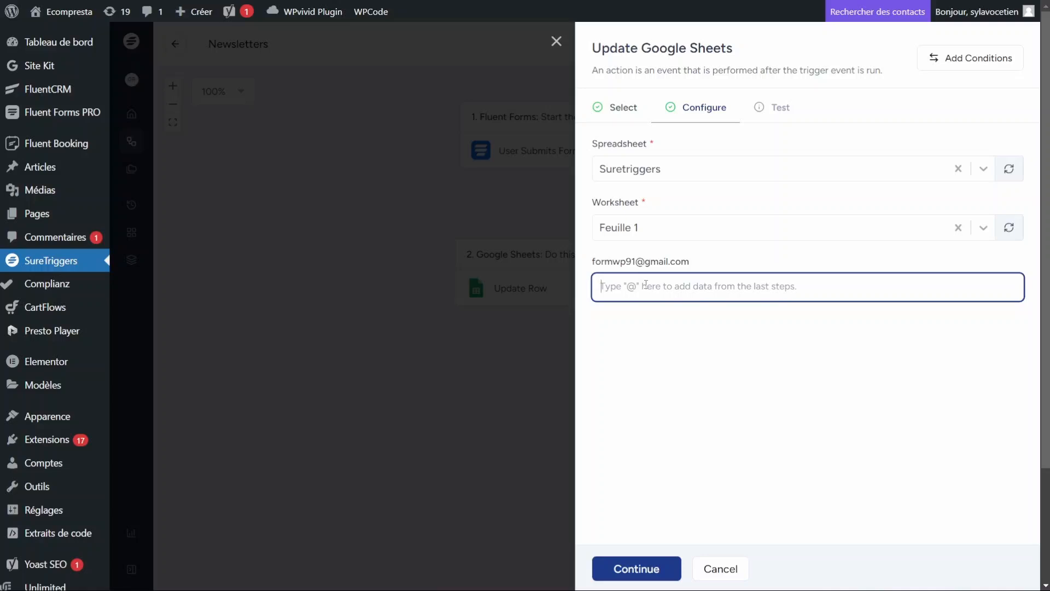
type("@")
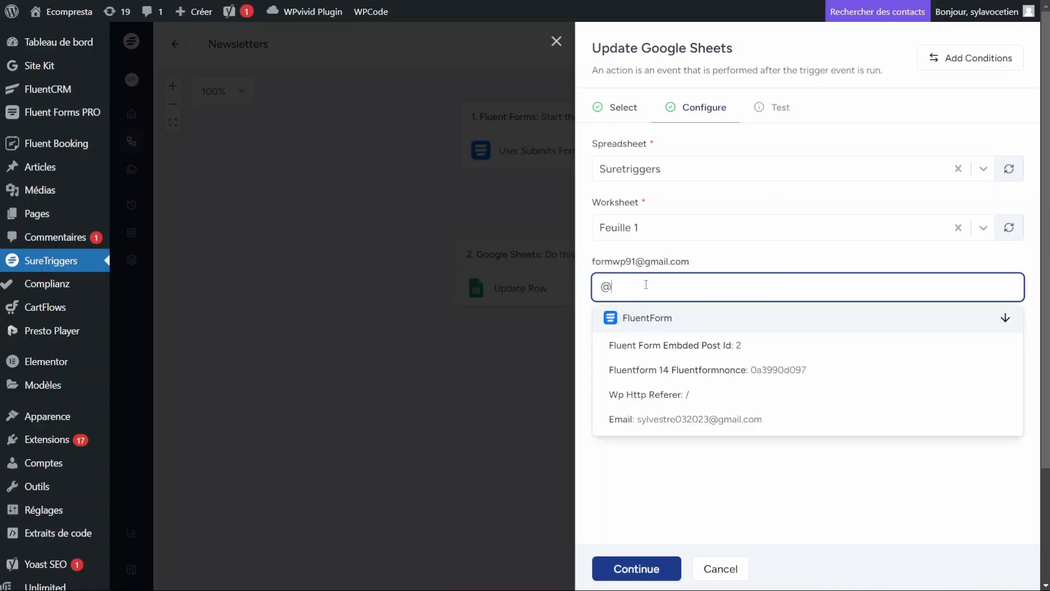
left_click(658, 420)
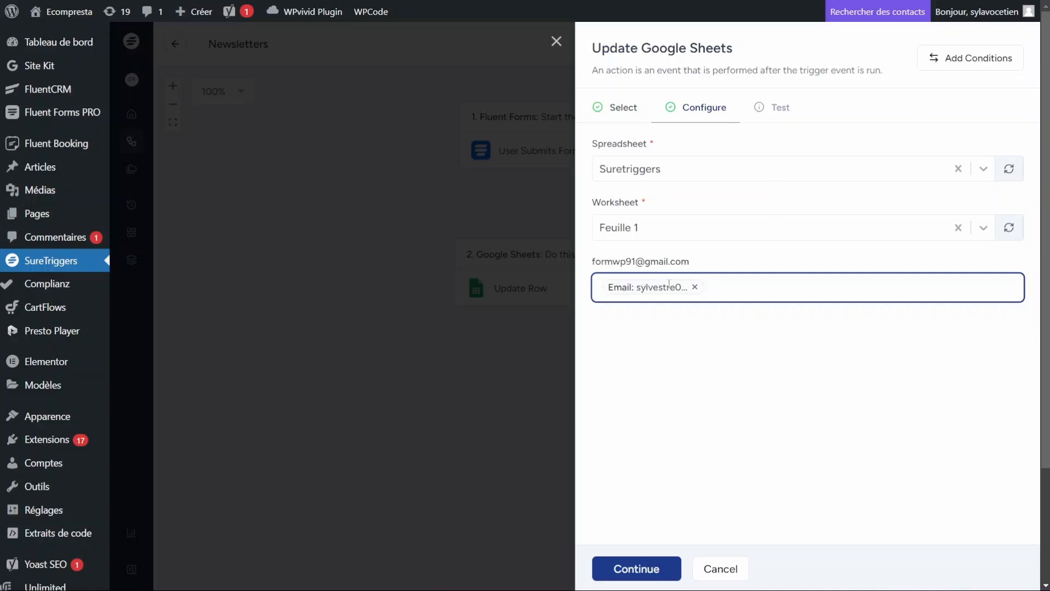
left_click(710, 389)
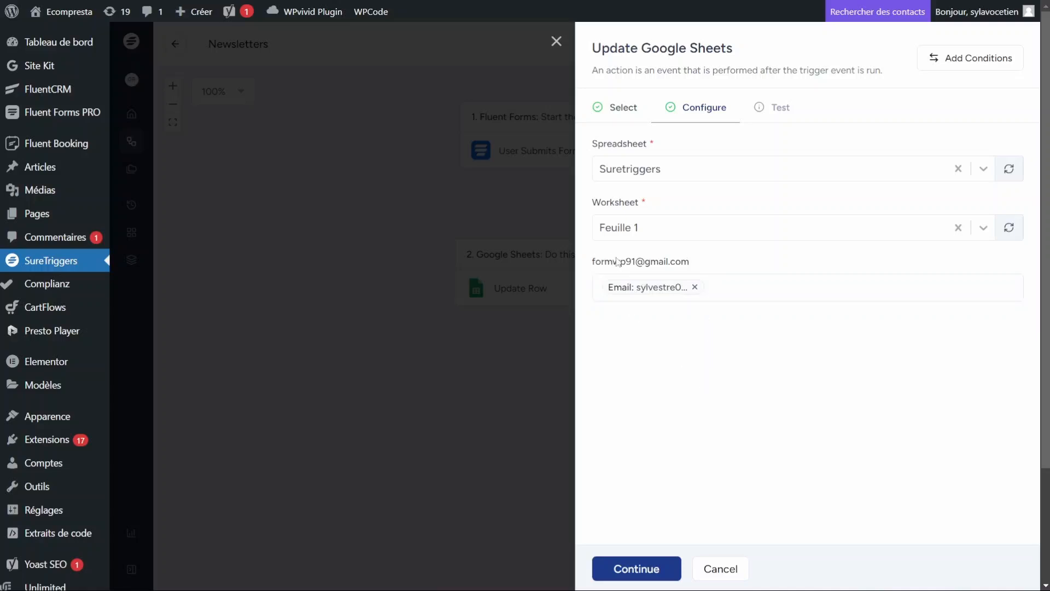
left_click(628, 568)
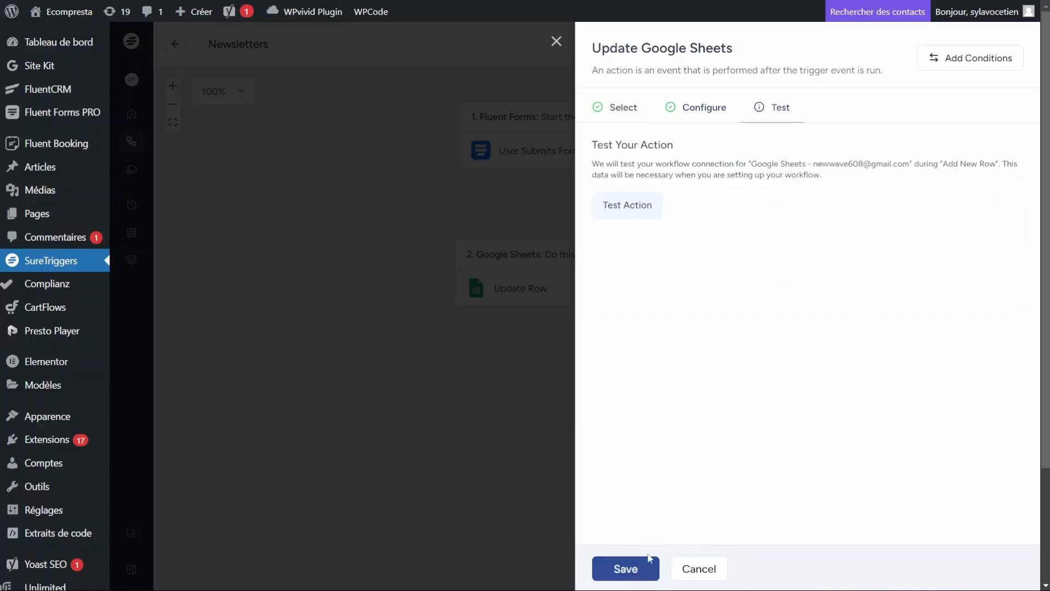
Step: Run Test Action, writing one row to 'Feuille 1'!A2, then return to the Select tab
left_click(632, 211)
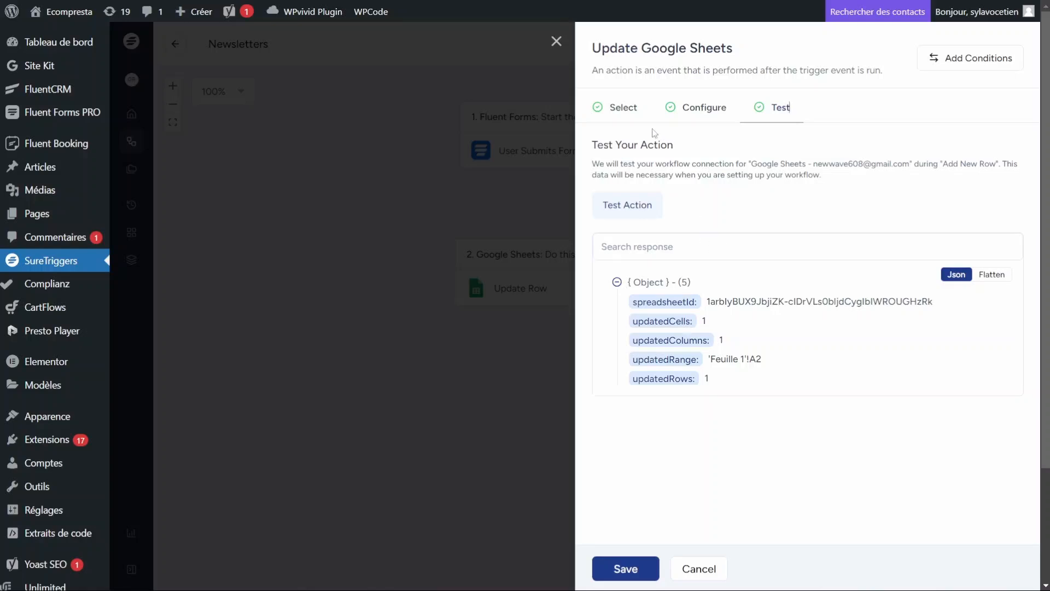
left_click(623, 107)
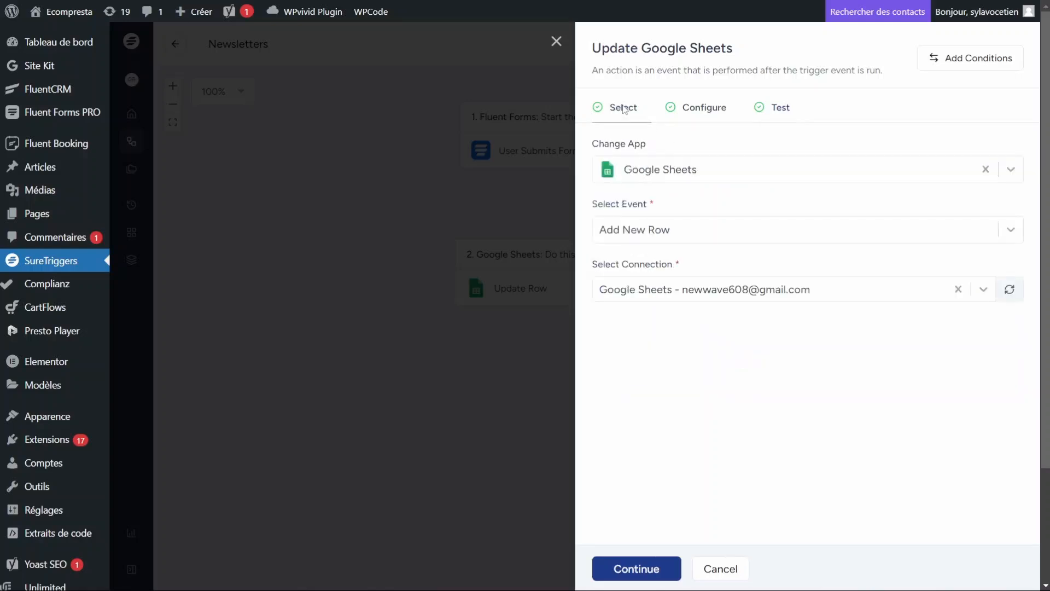
Step: Toggle Select Event between Update Row and Add New Row, ending on Add New Row
left_click(613, 236)
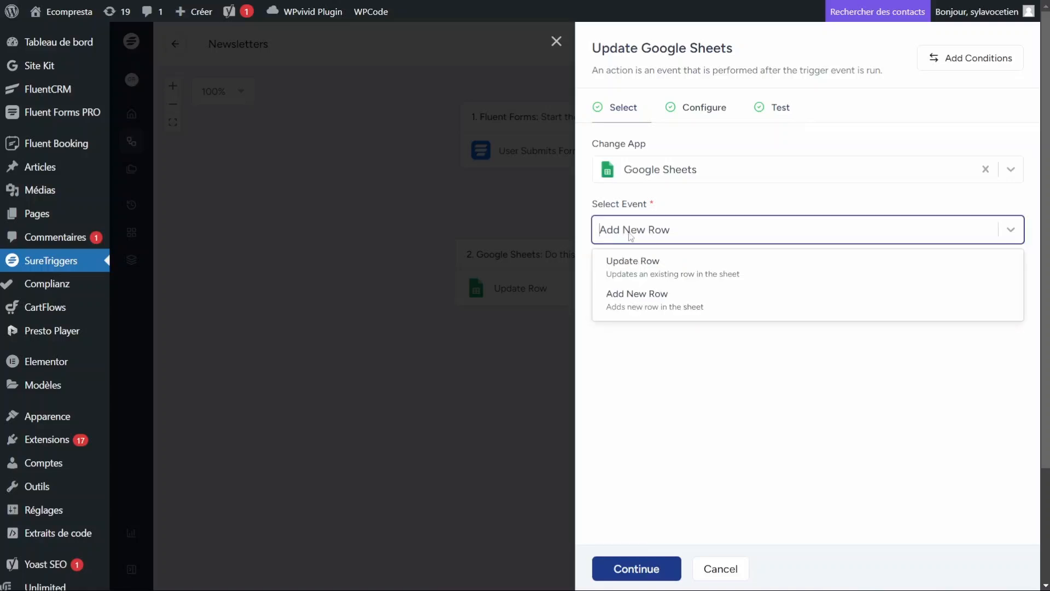
left_click(642, 273)
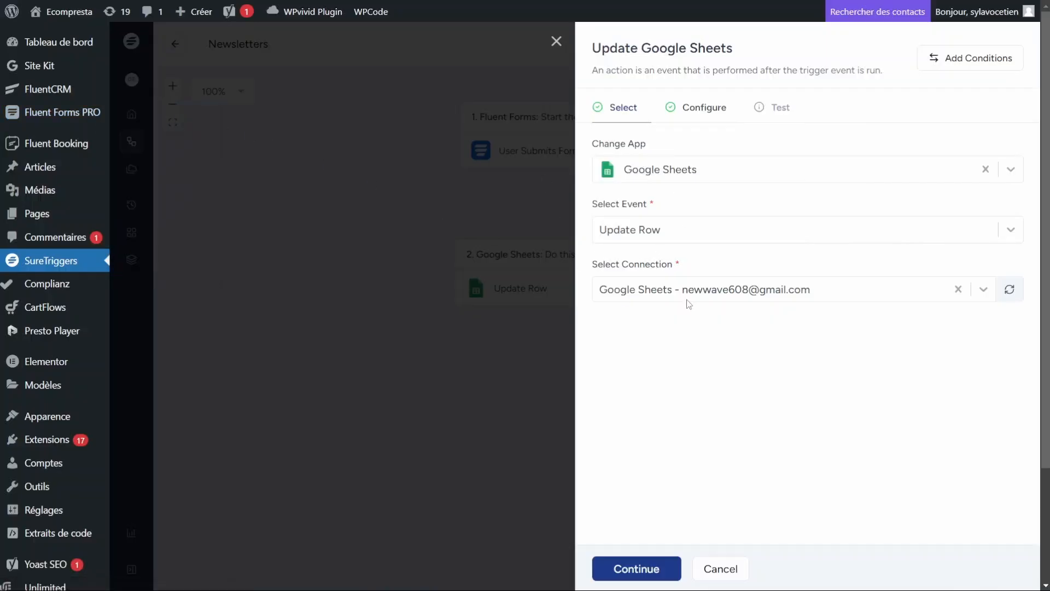
left_click(672, 232)
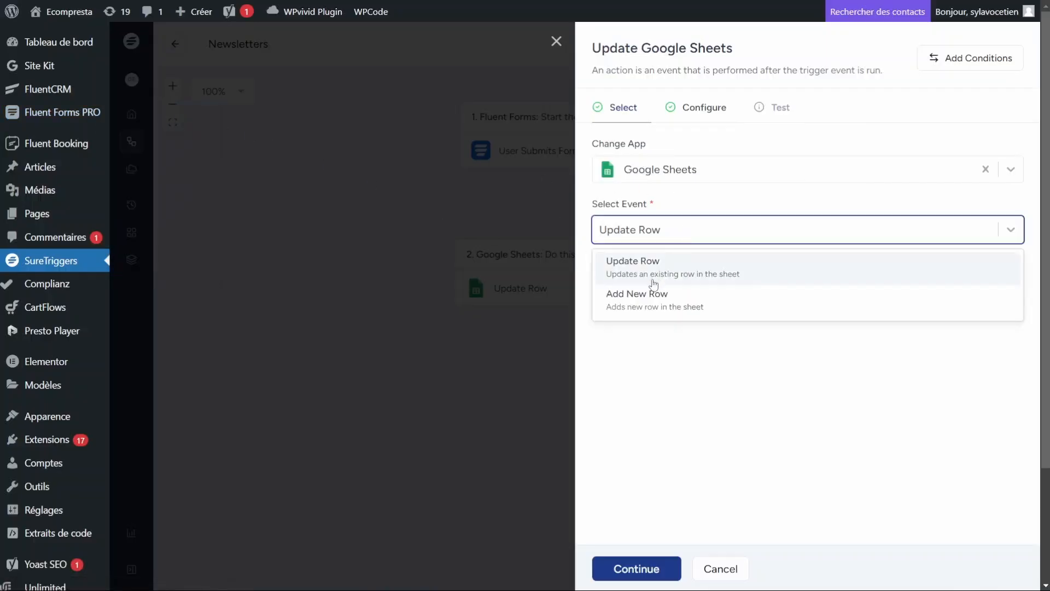
left_click(638, 304)
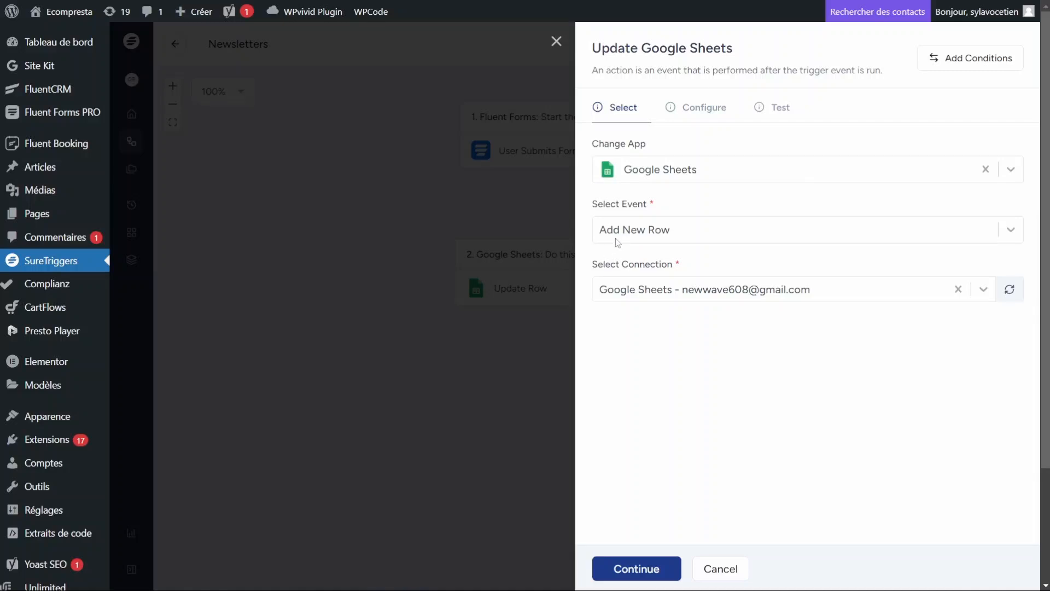
left_click(659, 230)
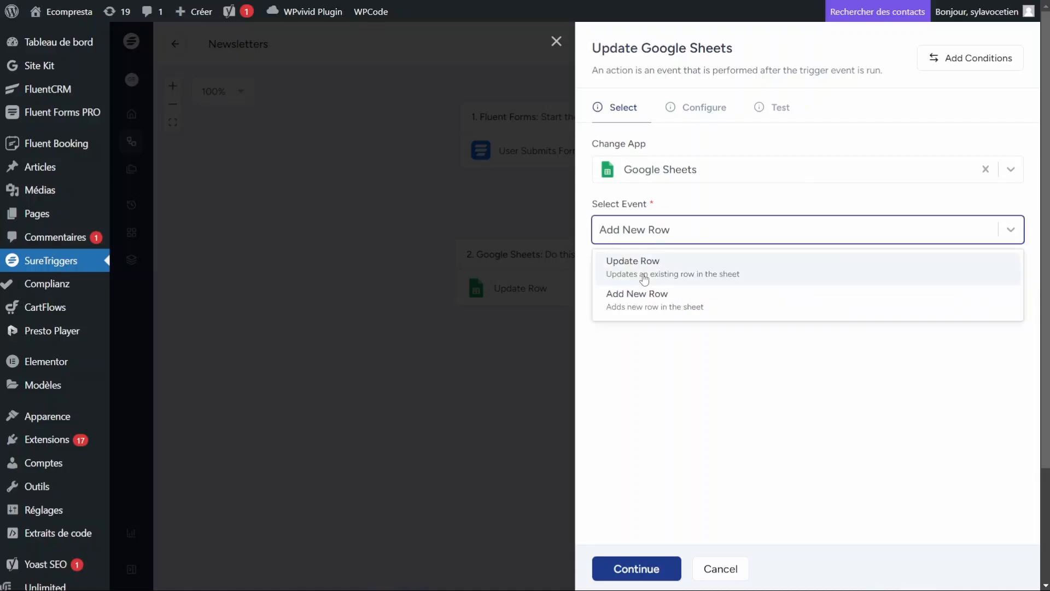
left_click(647, 272)
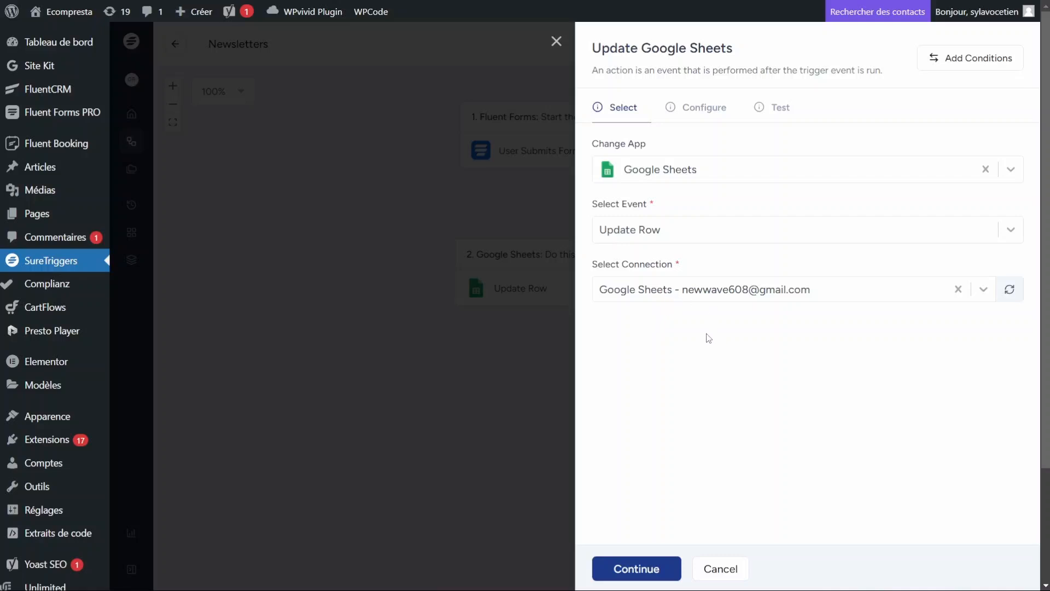
left_click(656, 233)
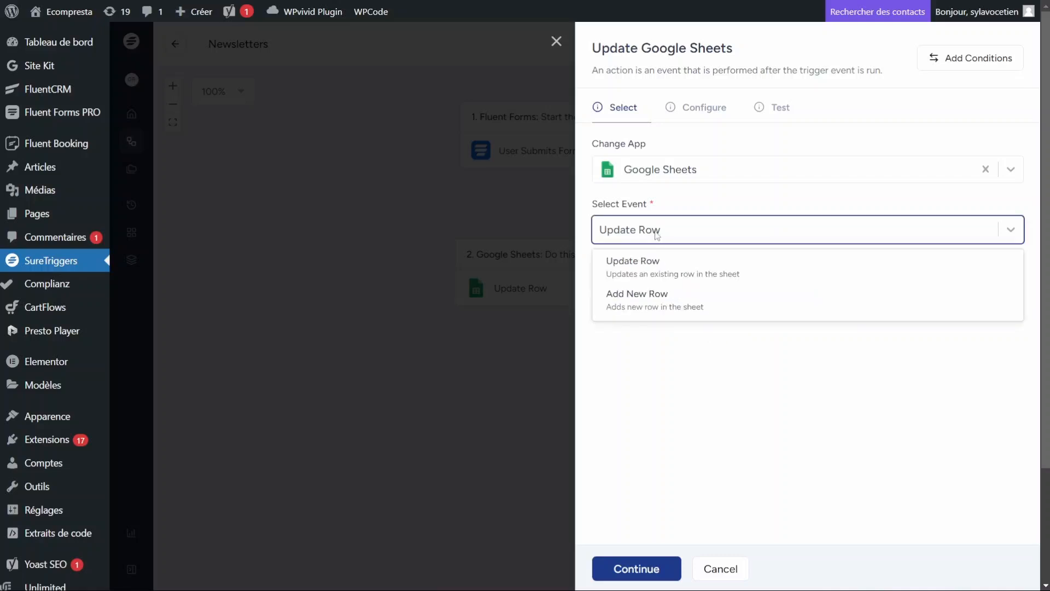
left_click(641, 300)
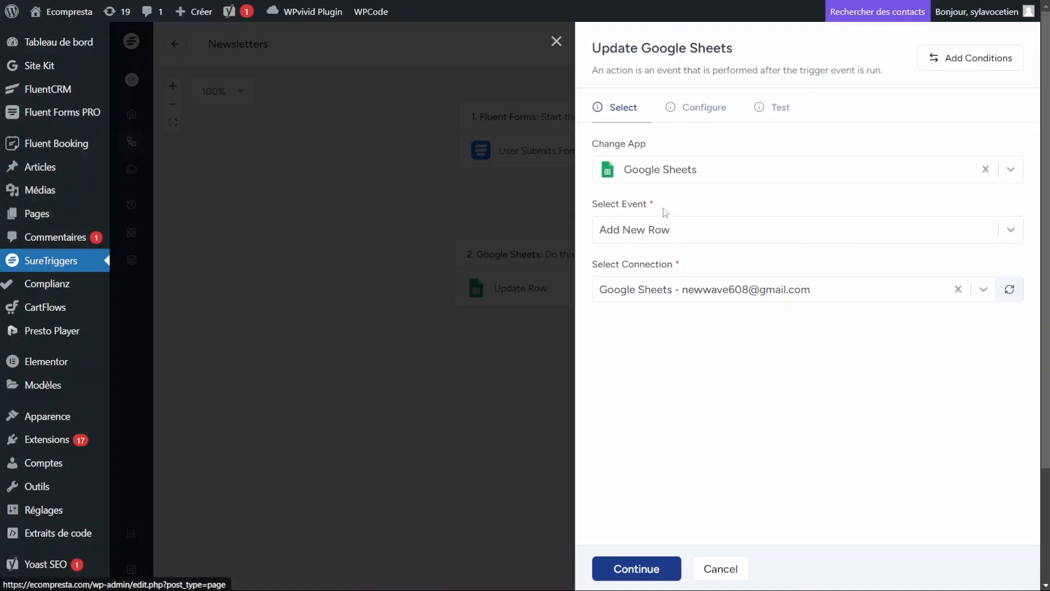
left_click(640, 235)
left_click(643, 240)
Step: Choose the Suretriggers spreadsheet and Feuille 1 worksheet for the action
left_click(634, 570)
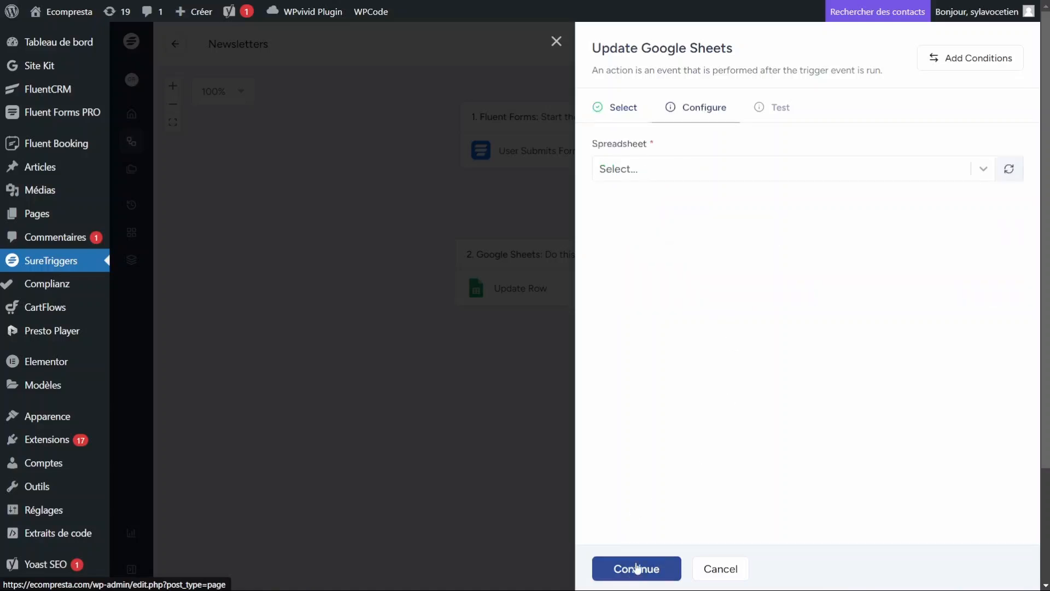
left_click(668, 171)
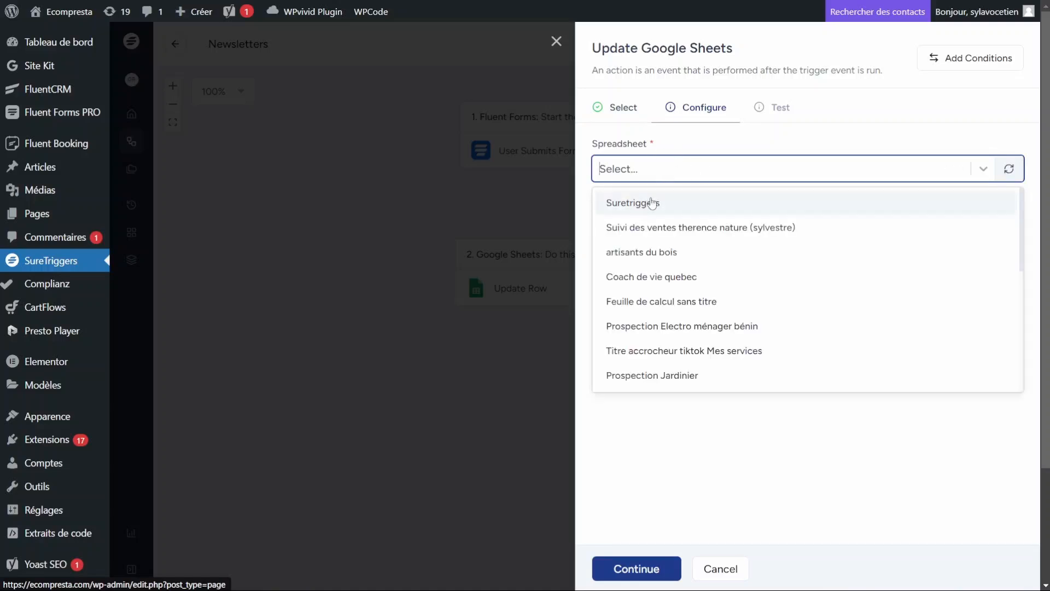
left_click(649, 202)
left_click(667, 229)
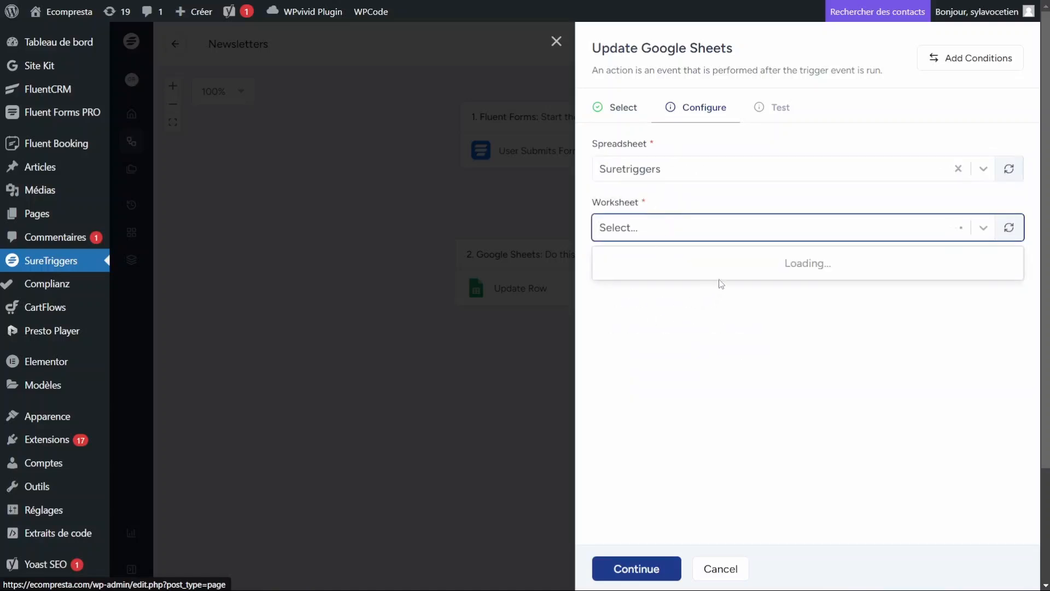
left_click(656, 262)
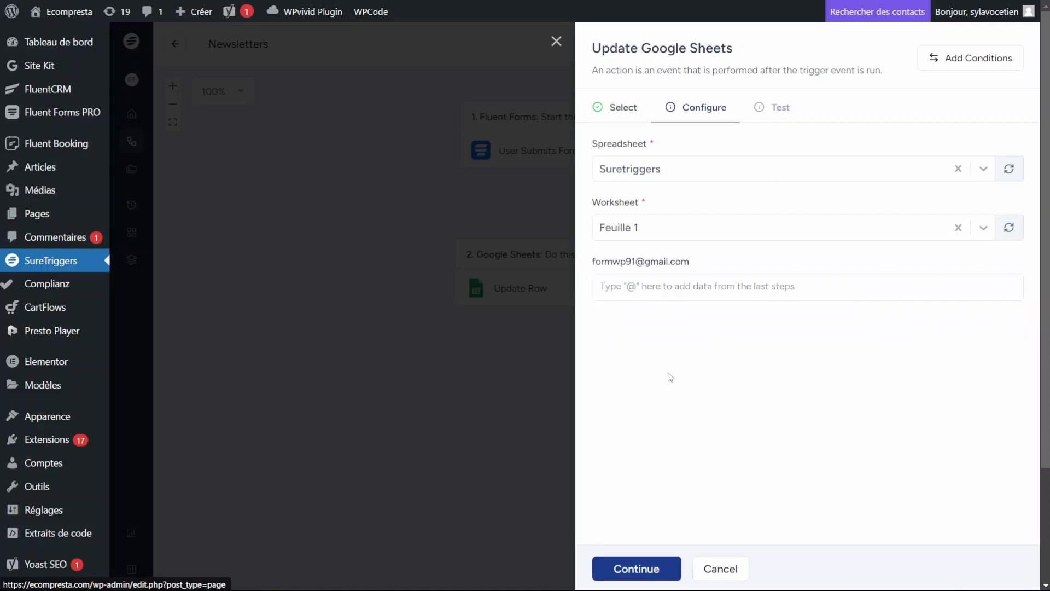
Step: Try a test with the column value still empty, then return to Configure
left_click(711, 288)
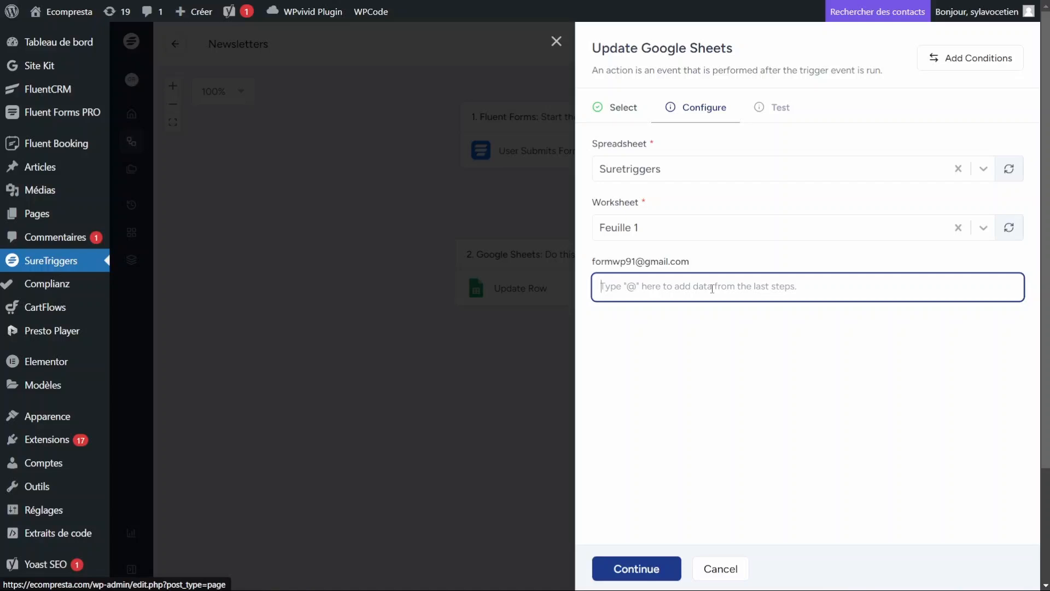
left_click(675, 348)
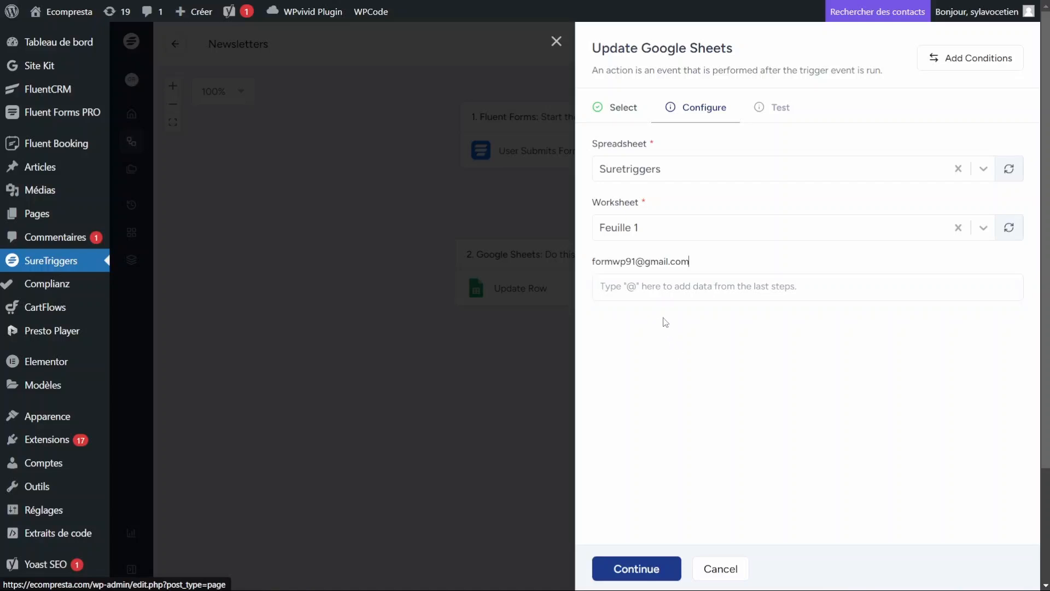
left_click(655, 568)
left_click(629, 212)
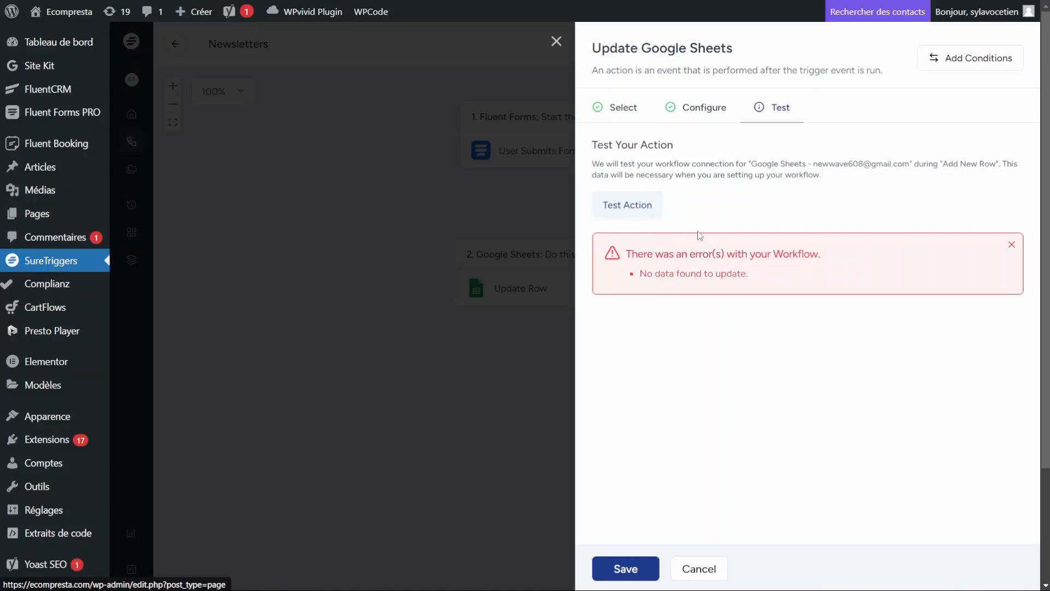
left_click(710, 107)
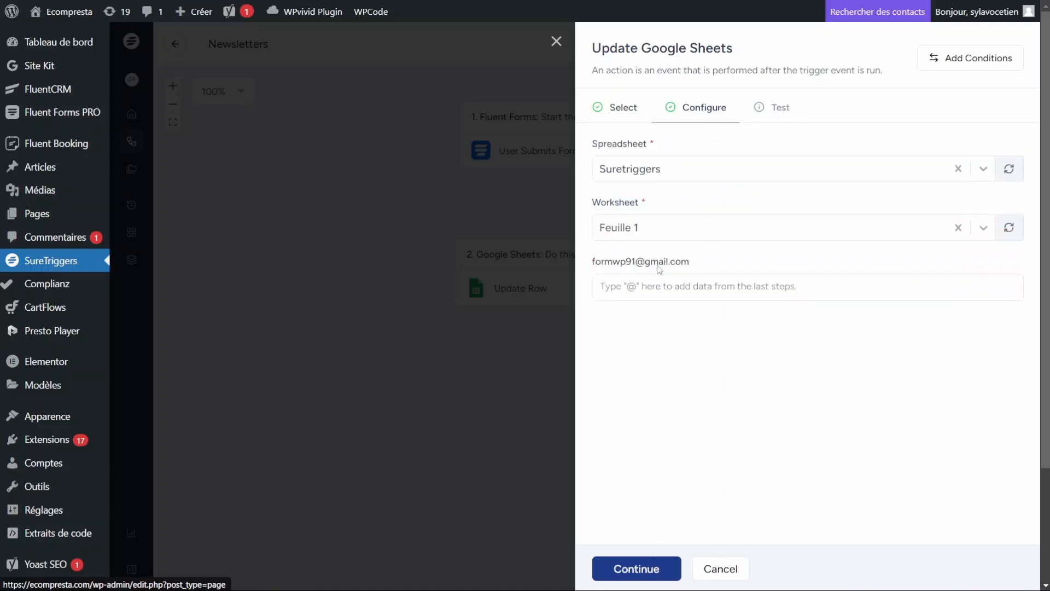
Step: Map the column to the FluentForm Email field and test, writing a row to 'Feuille 1'!A3
left_click(646, 282)
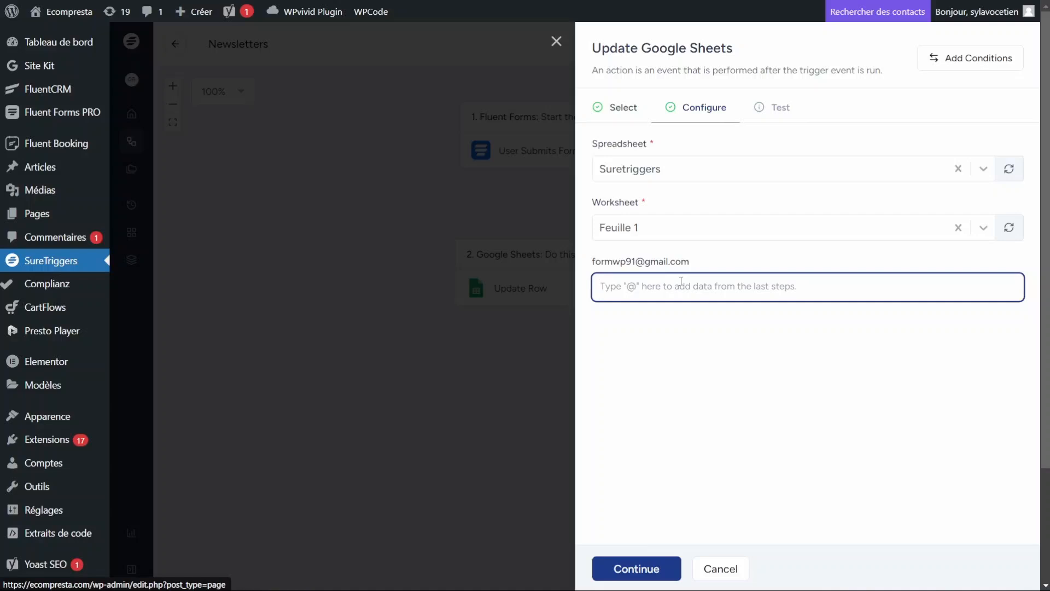
type("@")
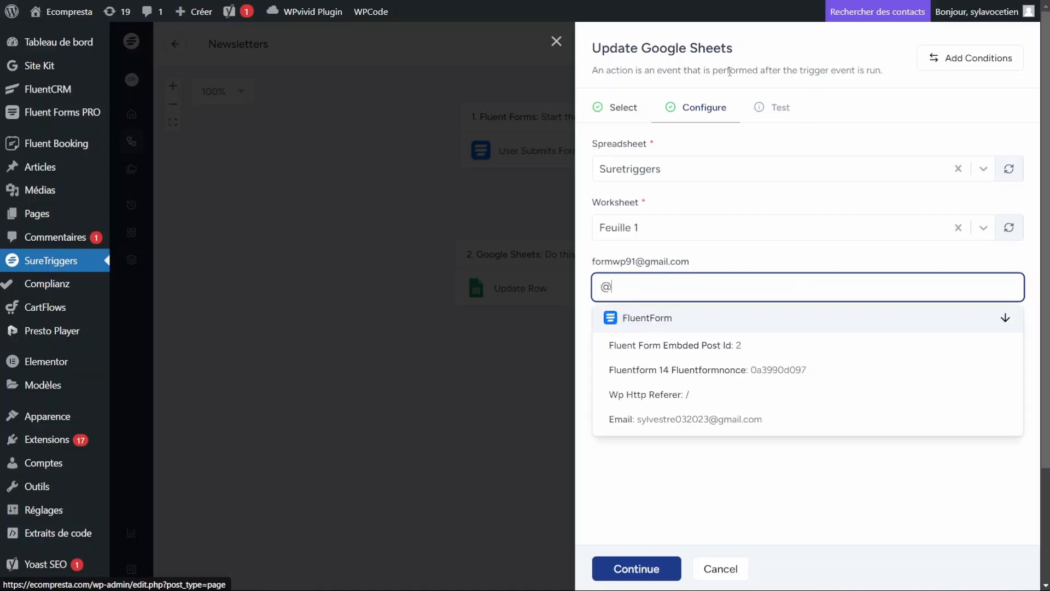
left_click(697, 420)
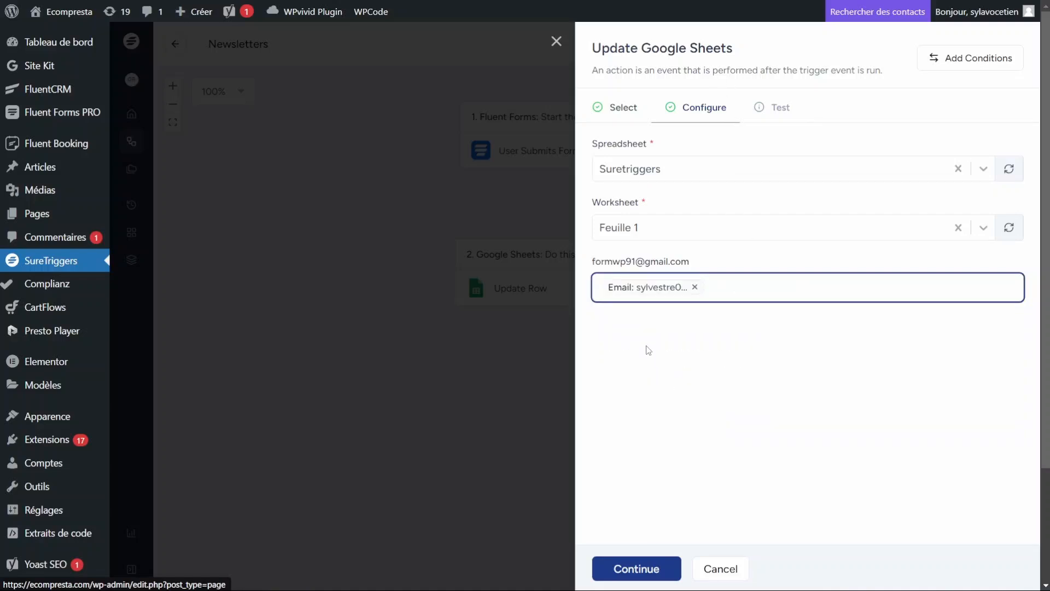
left_click(647, 568)
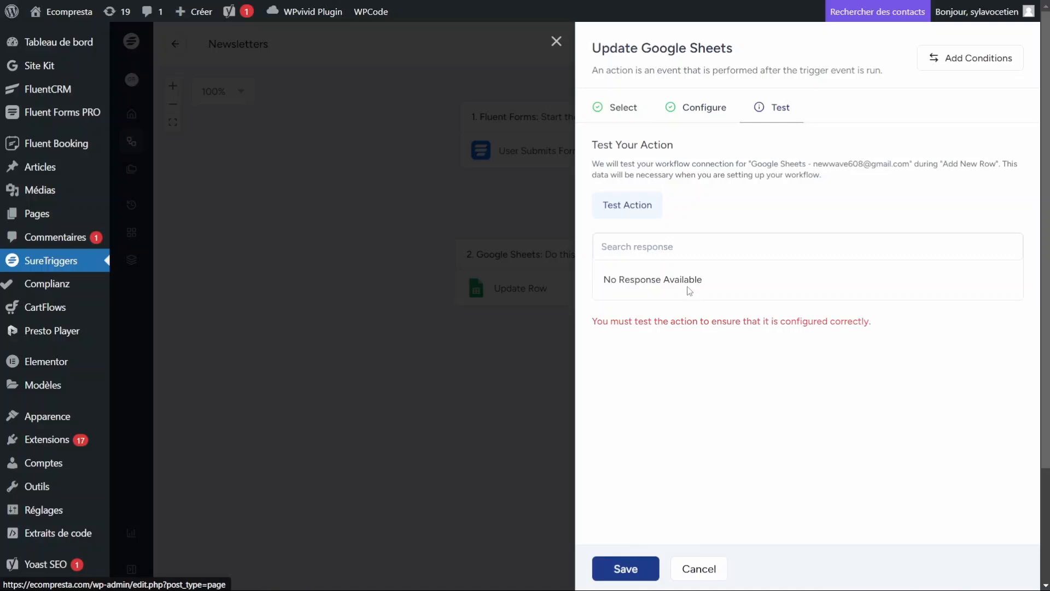
left_click(633, 206)
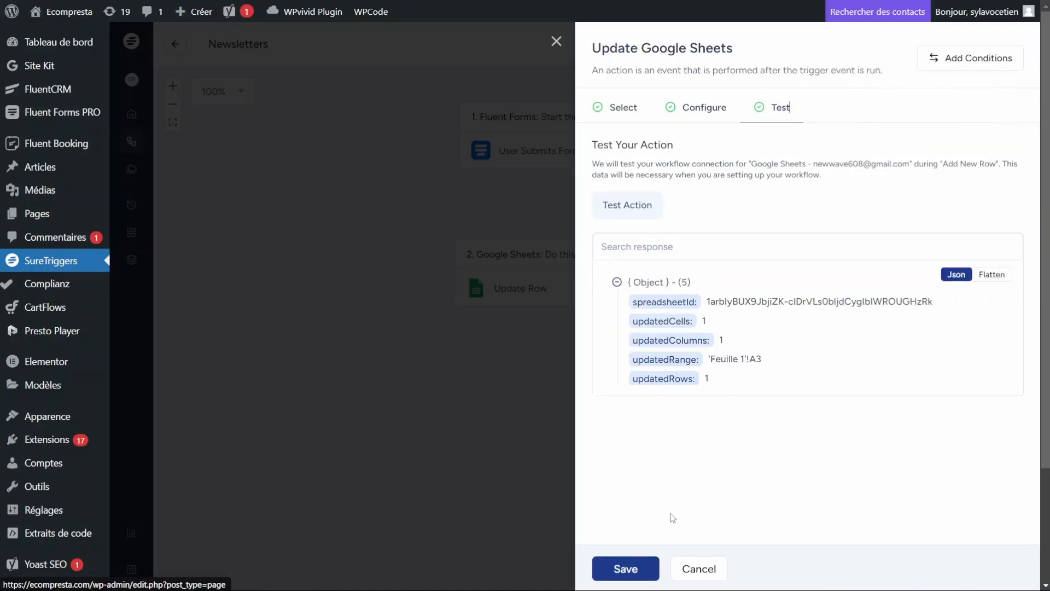
Step: Save the workflow, ticking don't-show-again and confirming the update
left_click(635, 568)
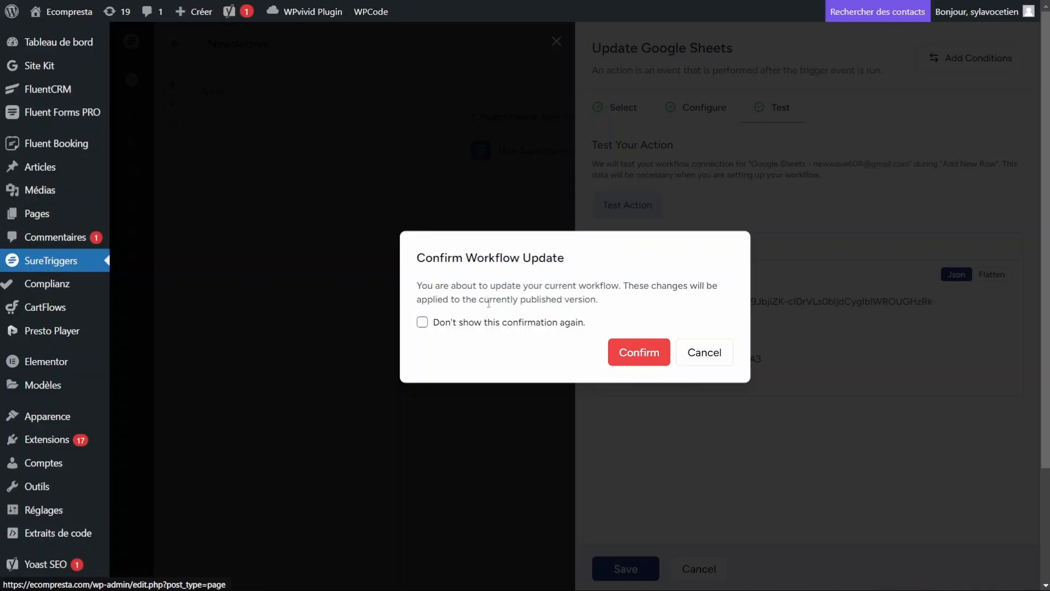
left_click(481, 326)
left_click(622, 356)
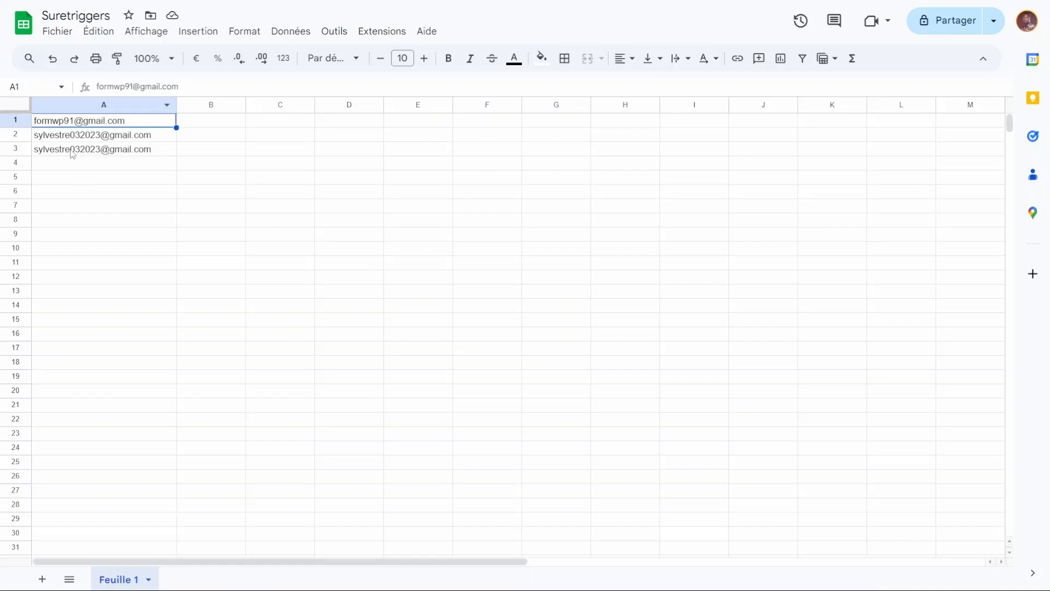
left_click(80, 151)
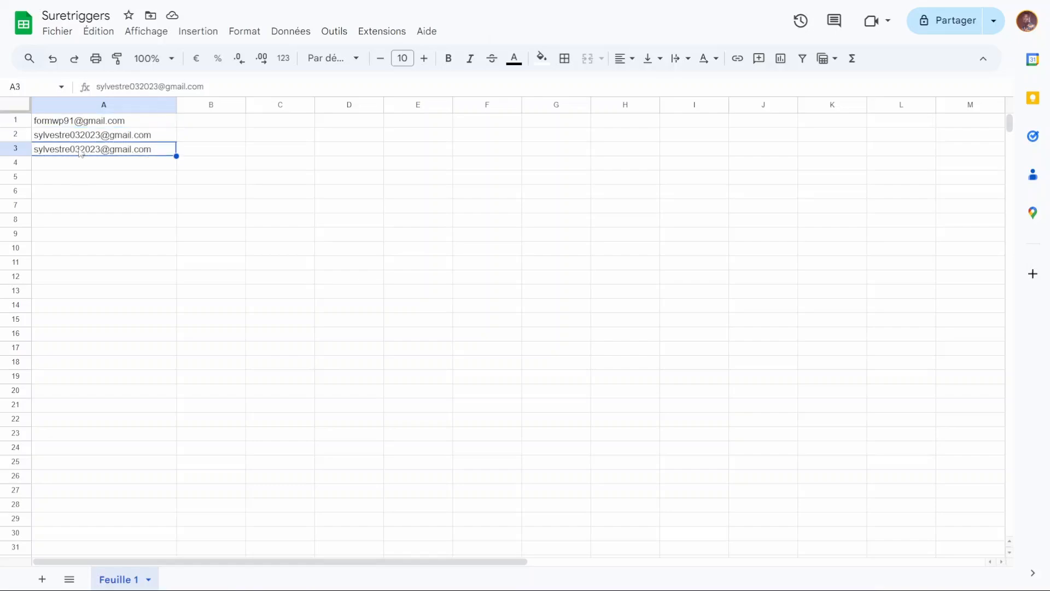
left_click(105, 136)
left_click(72, 123)
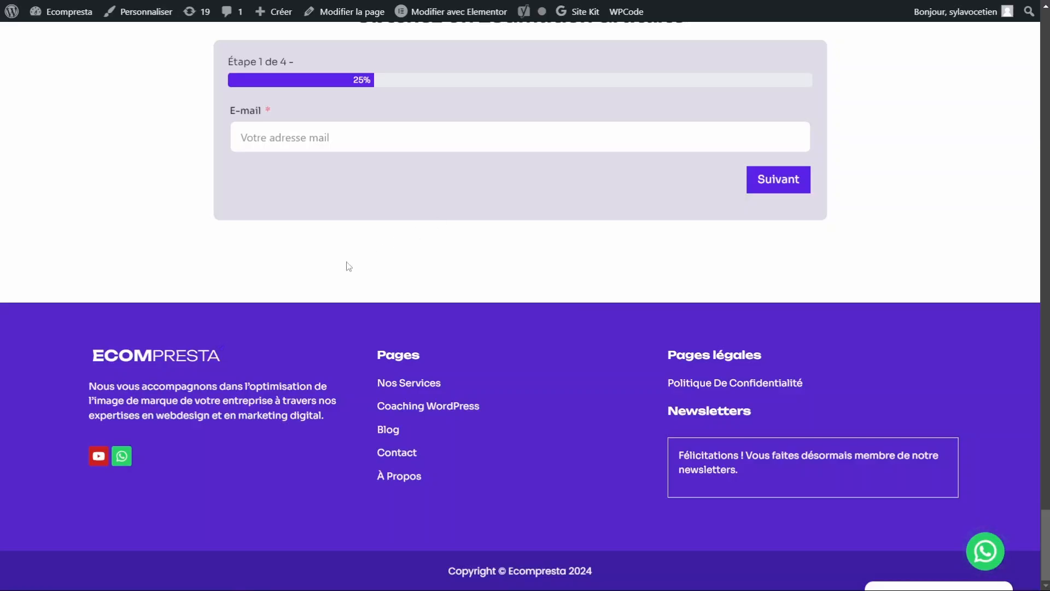
key("F5")
Step: Type a new test email address into the footer Newsletters field, bypassing saved suggestions
left_click(736, 442)
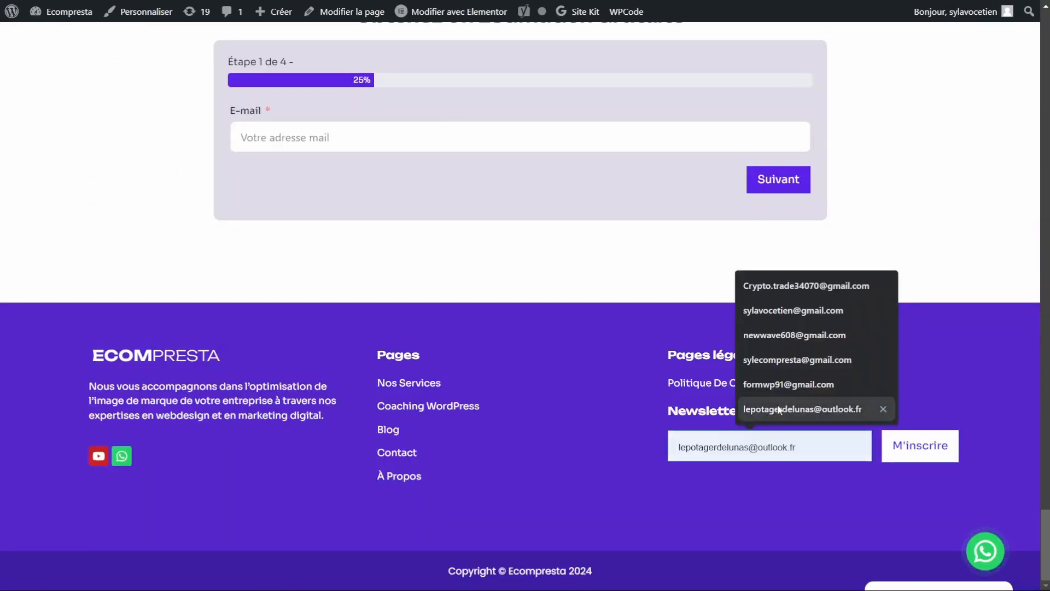
left_click(733, 460)
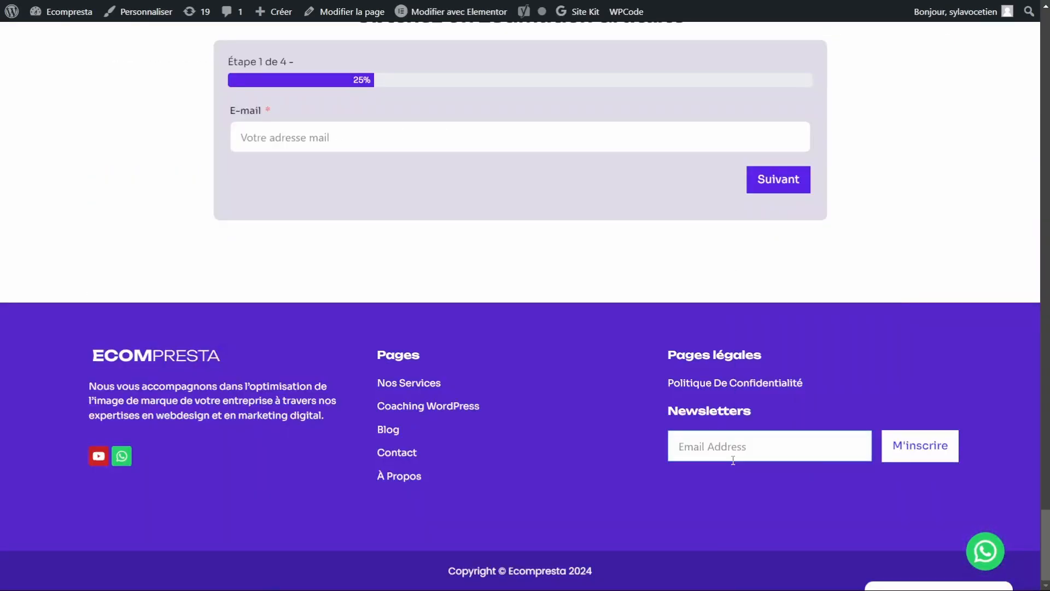
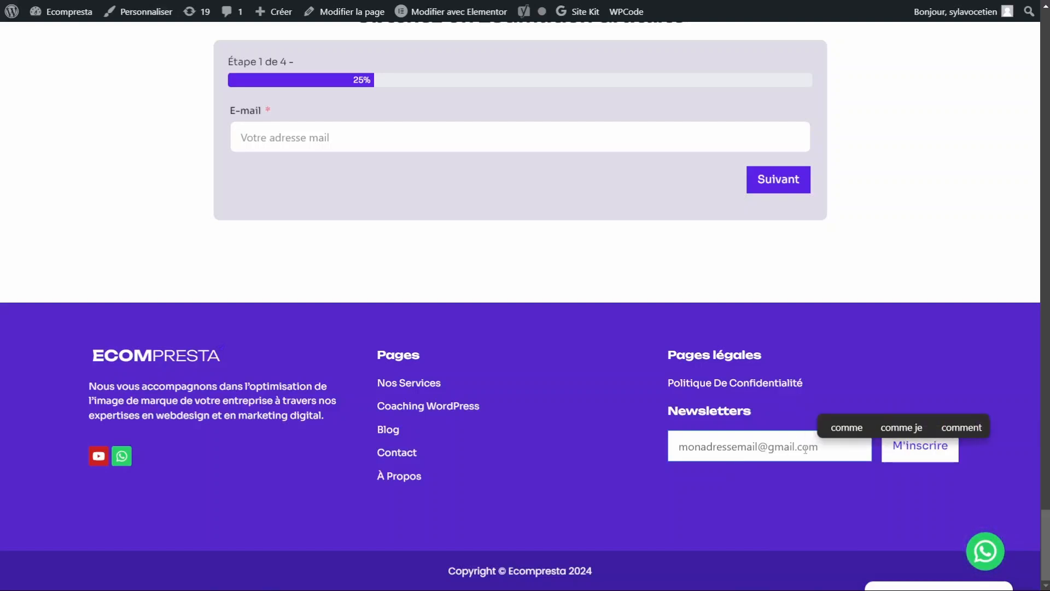
Step: Submit the signup and confirm its email landed in cell A4 of the Suretriggers sheet
left_click(929, 457)
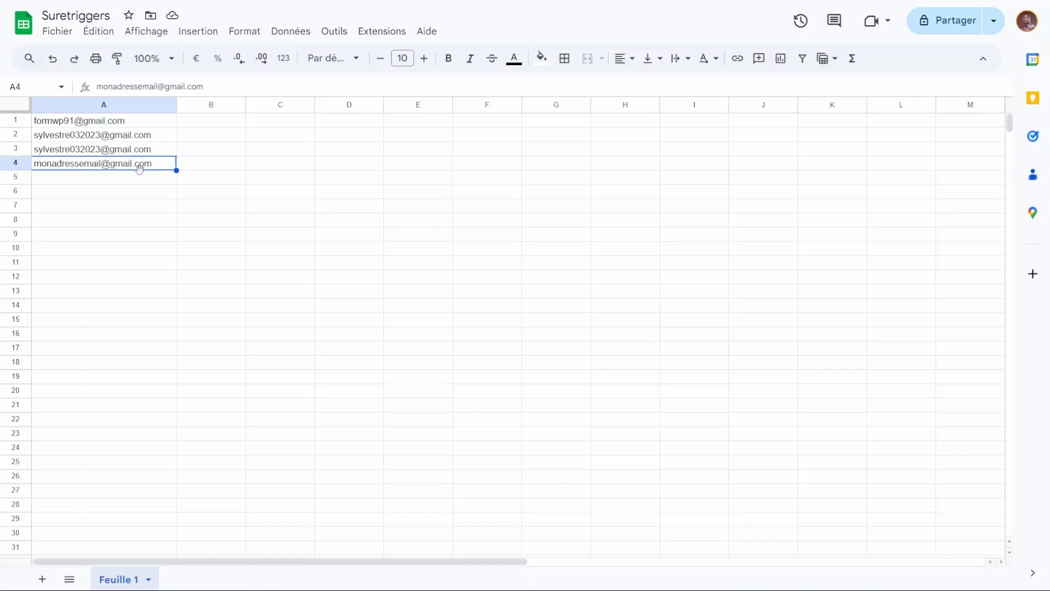
left_click(153, 180)
left_click(144, 163)
left_click(80, 147)
left_click(97, 165)
key("ctrl+Tab")
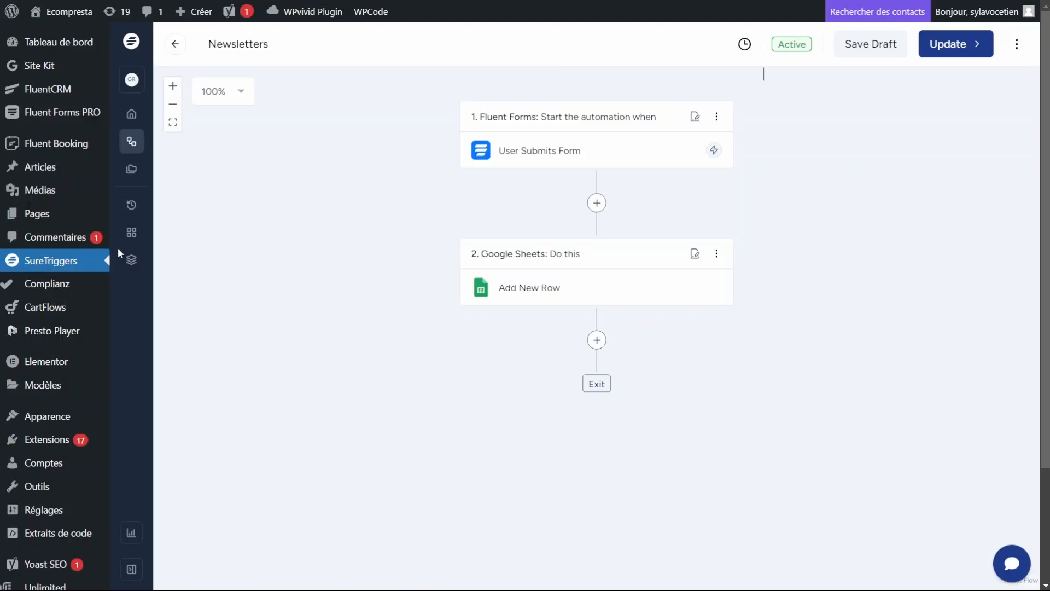